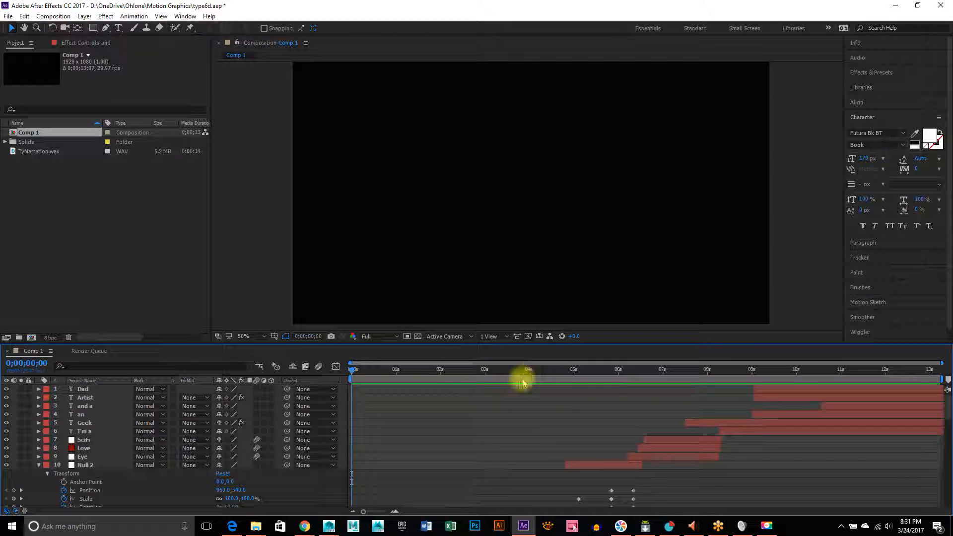
Step: Play and scrub through the finished composition to review the timing of the symbols and the Geek, Artist and Dad text
{"action": "key", "text": "space"}
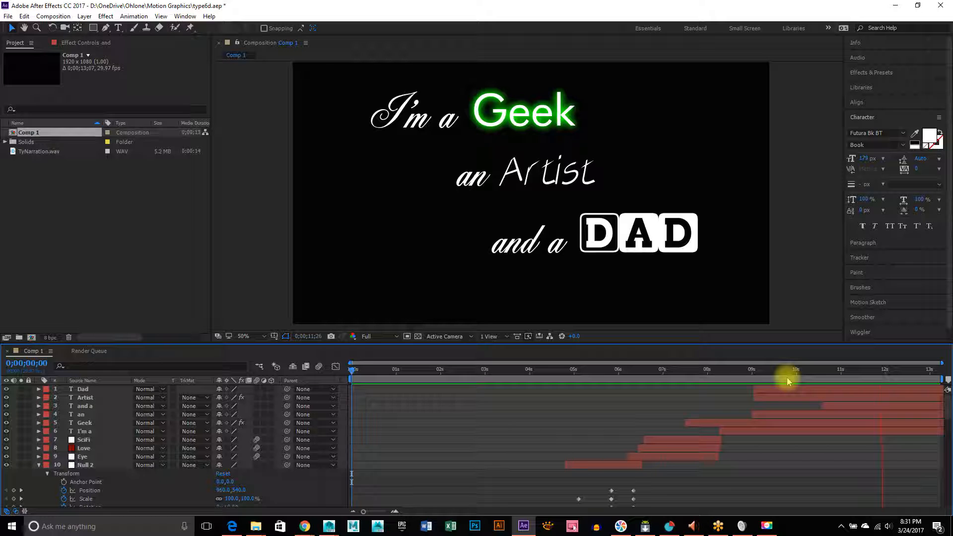
{"action": "key", "text": "space"}
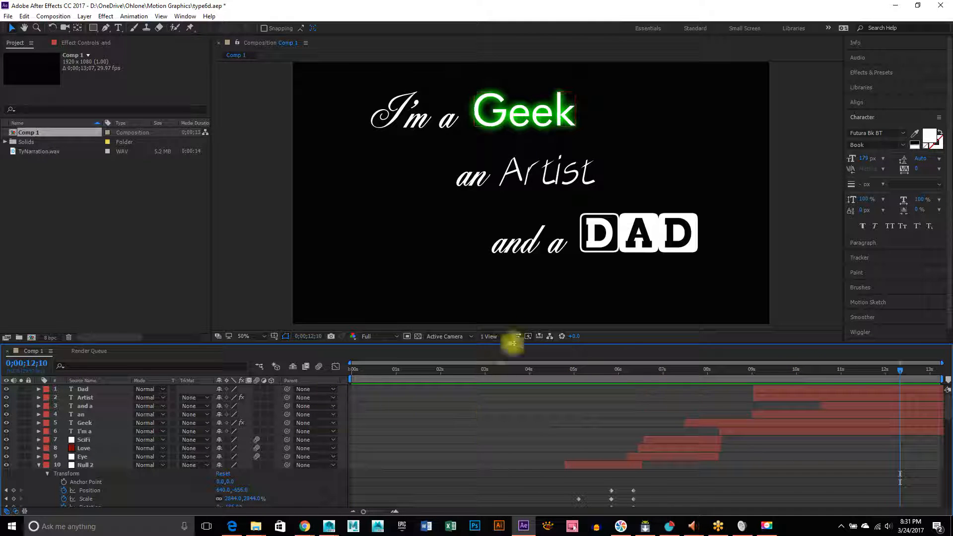
{"action": "left_click_drag", "start_coordinate": [560, 375], "coordinate": [685, 390]}
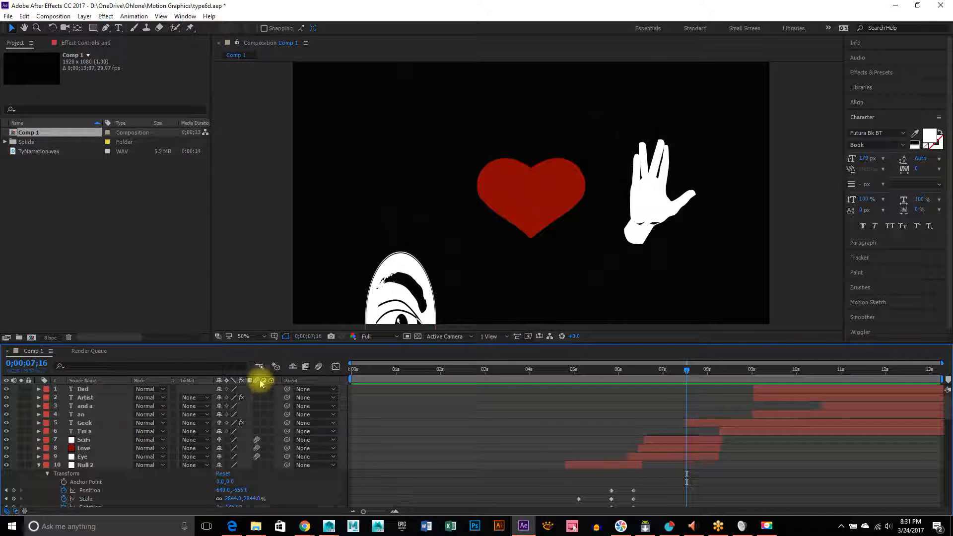
{"action": "left_click_drag", "start_coordinate": [687, 374], "coordinate": [835, 381]}
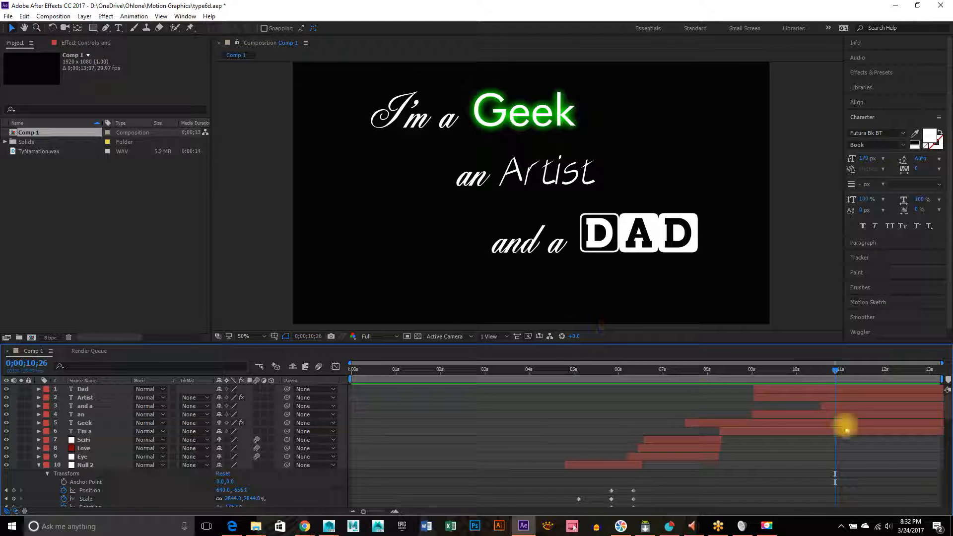
{"action": "left_click_drag", "start_coordinate": [838, 375], "coordinate": [792, 433]}
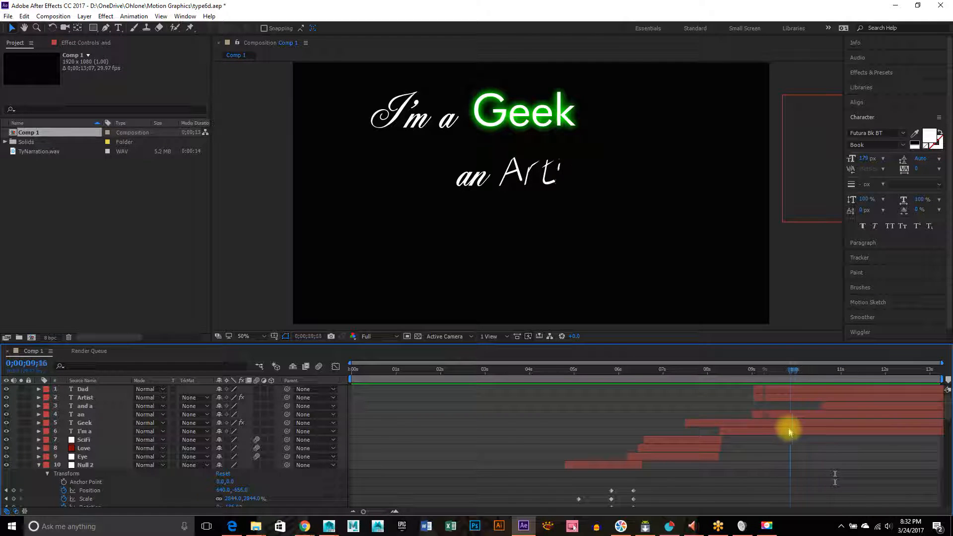
{"action": "left_click_drag", "start_coordinate": [734, 434], "coordinate": [722, 435]}
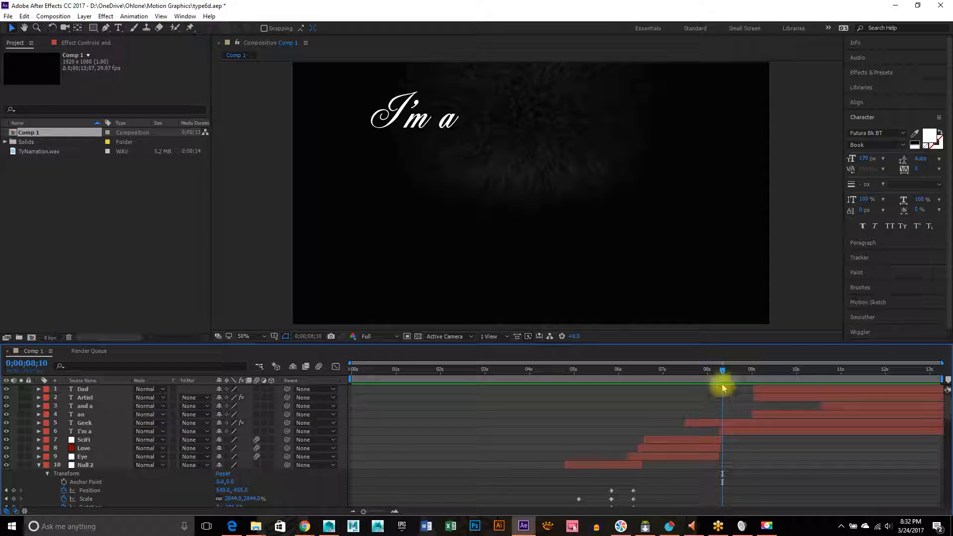
{"action": "left_click_drag", "start_coordinate": [724, 376], "coordinate": [840, 381]}
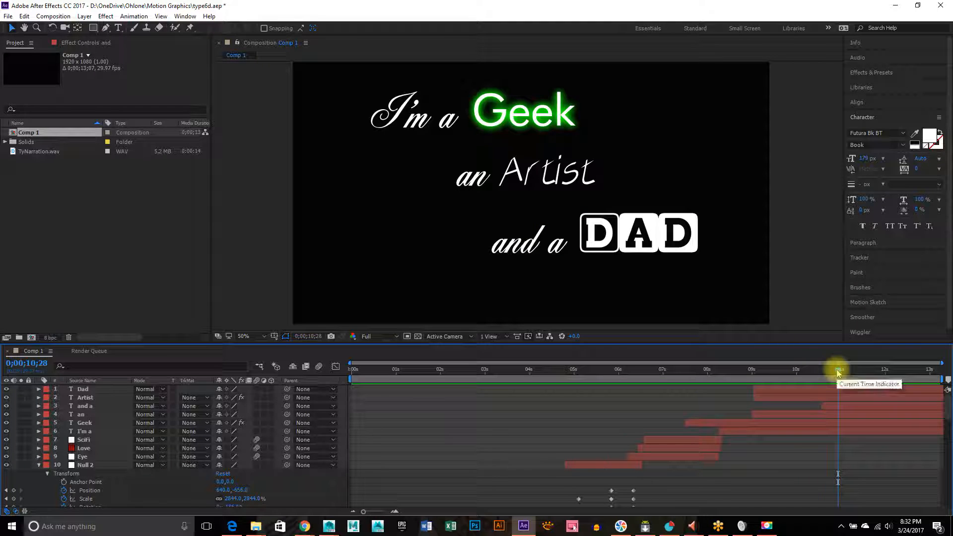
Step: Open the recent project type6b.aep without saving the changes to type6d.aep
{"action": "left_click", "coordinate": [8, 16]}
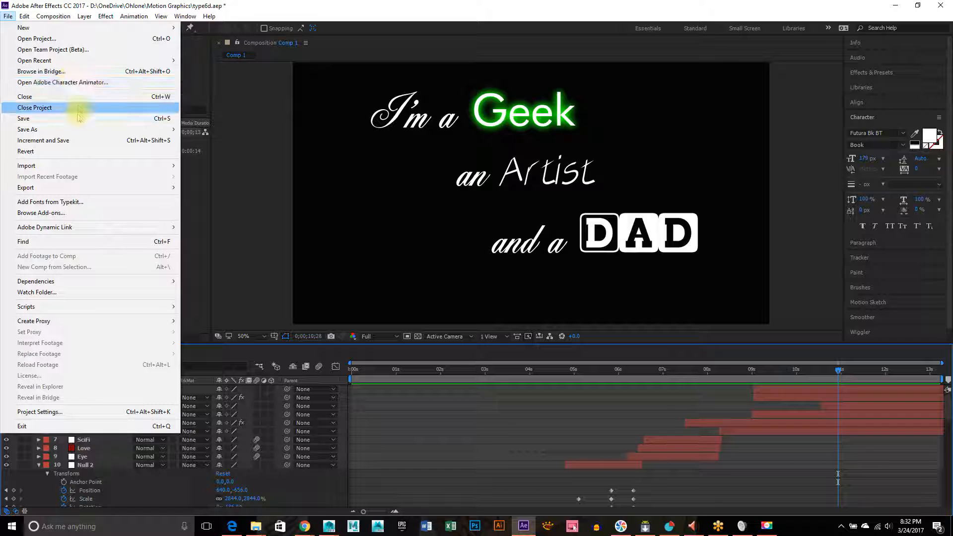
{"action": "mouse_move", "coordinate": [102, 60]}
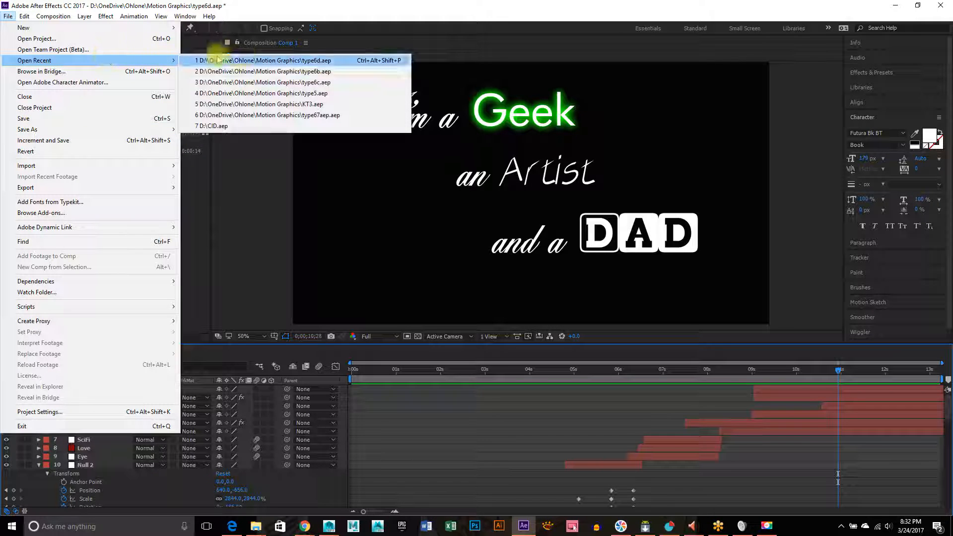
{"action": "left_click", "coordinate": [253, 72]}
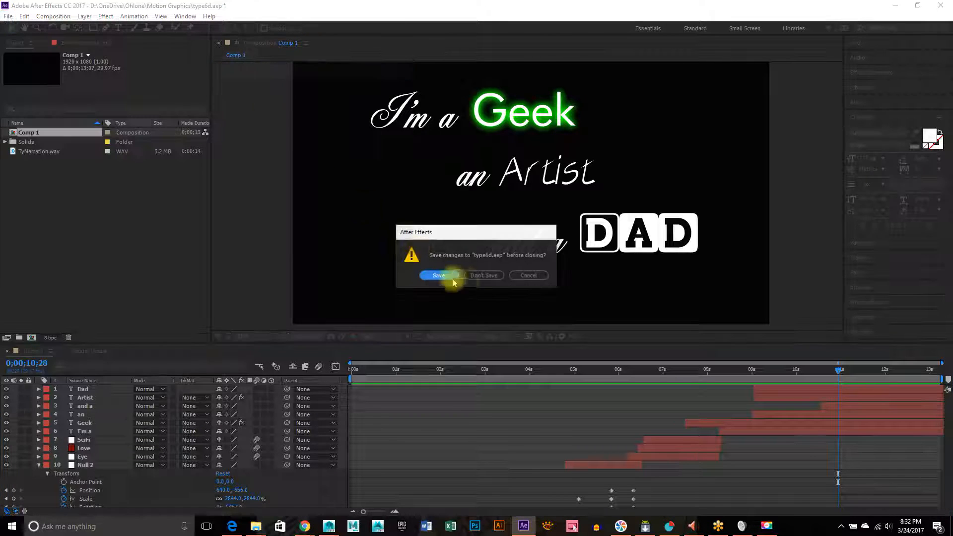
{"action": "left_click", "coordinate": [479, 277]}
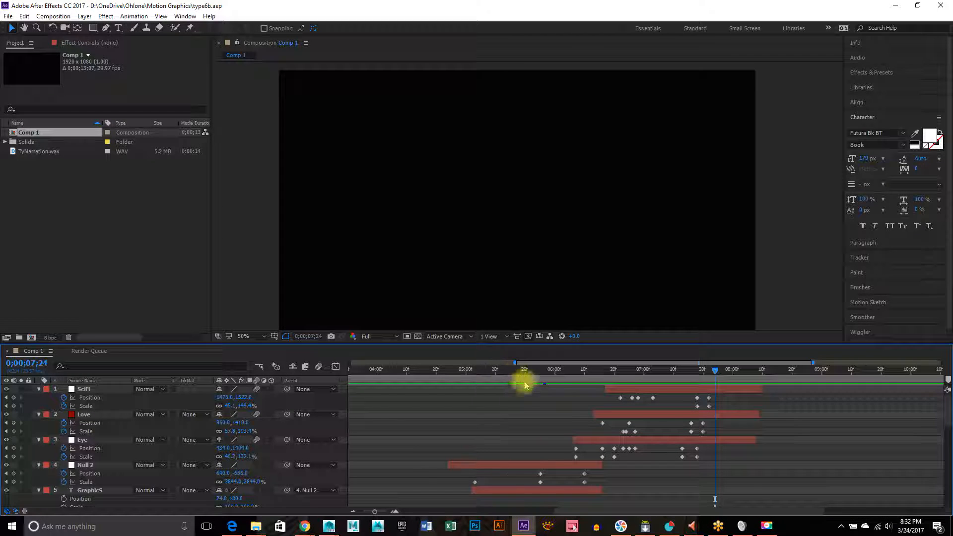
Step: At 0;00;07;29, add a text layer reading "I'm a" and position it in the composition's upper left area
{"action": "left_click_drag", "start_coordinate": [514, 375], "coordinate": [729, 389]}
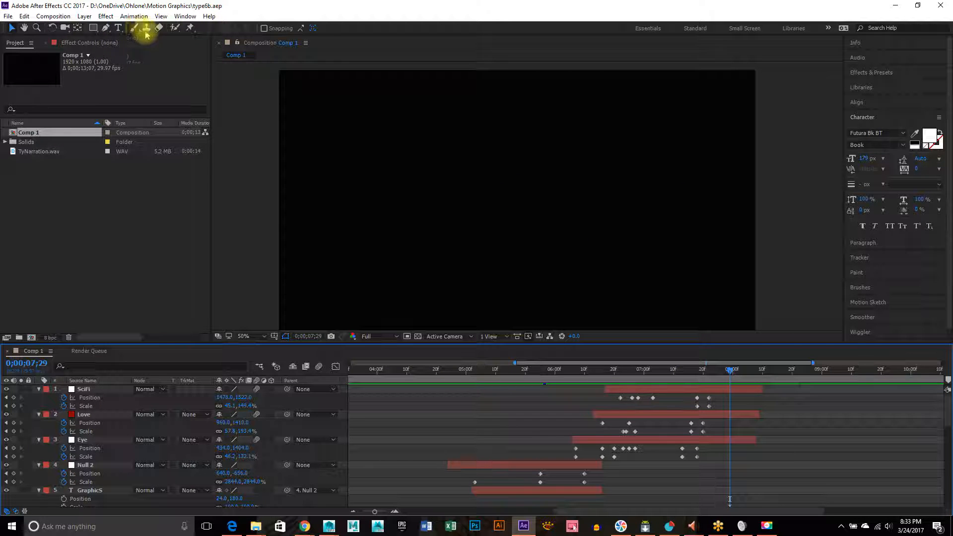
{"action": "left_click", "coordinate": [118, 28]}
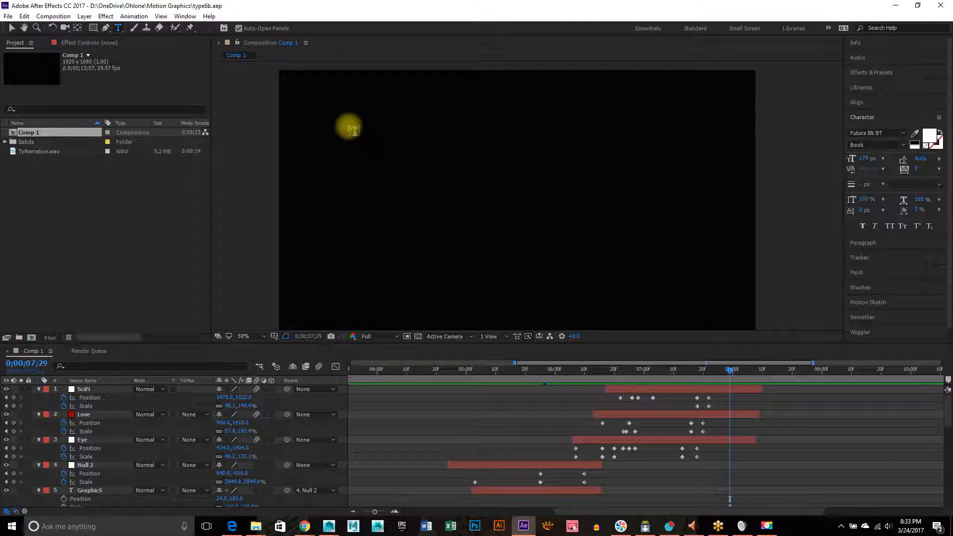
{"action": "left_click", "coordinate": [348, 120]}
{"action": "type", "text": "I'"}
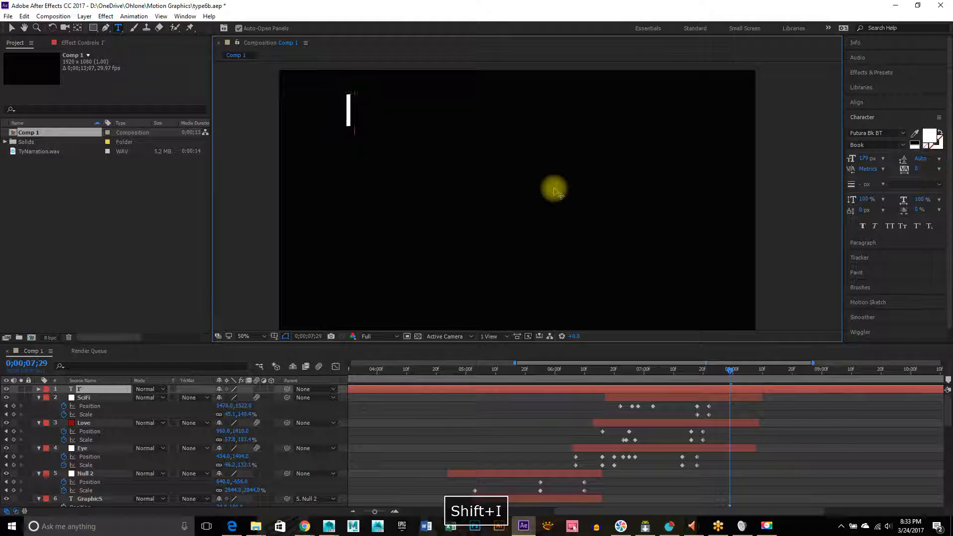
{"action": "type", "text": "m a"}
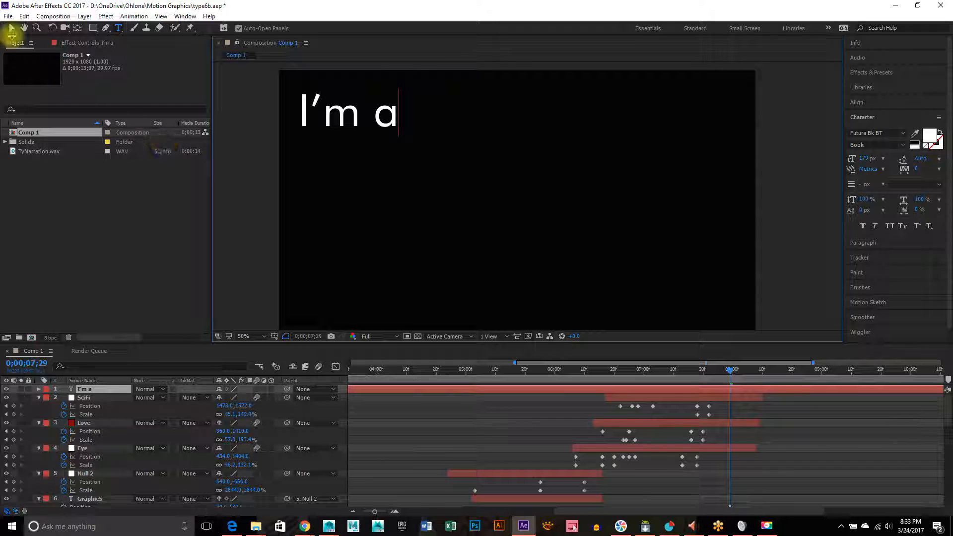
{"action": "left_click", "coordinate": [12, 28]}
{"action": "left_click_drag", "start_coordinate": [357, 123], "coordinate": [384, 126]}
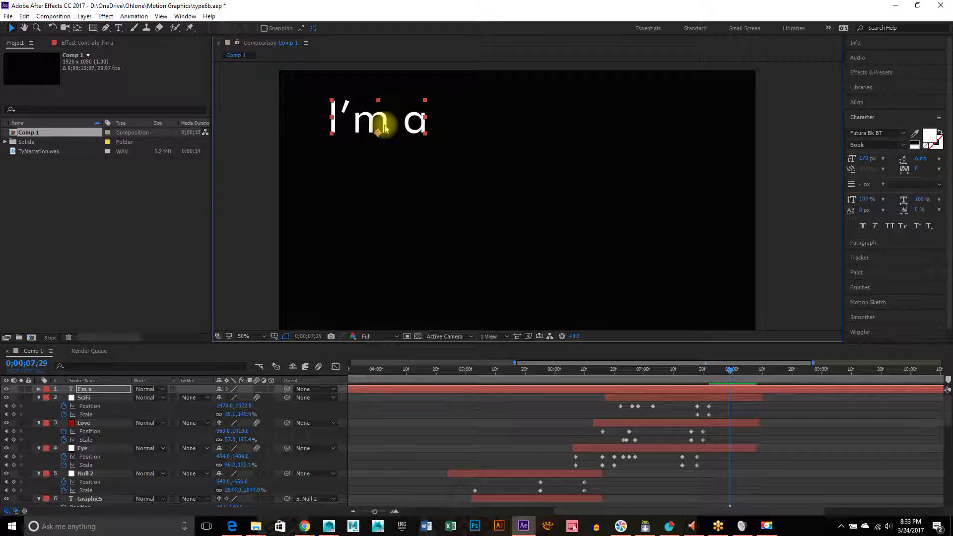
Step: Duplicate the "I'm a" text, change the copy to "GEEK" and place it just to the right of the original
{"action": "key", "text": "ctrl+d"}
{"action": "left_click_drag", "start_coordinate": [385, 129], "coordinate": [545, 127]}
{"action": "double_click", "coordinate": [544, 125]}
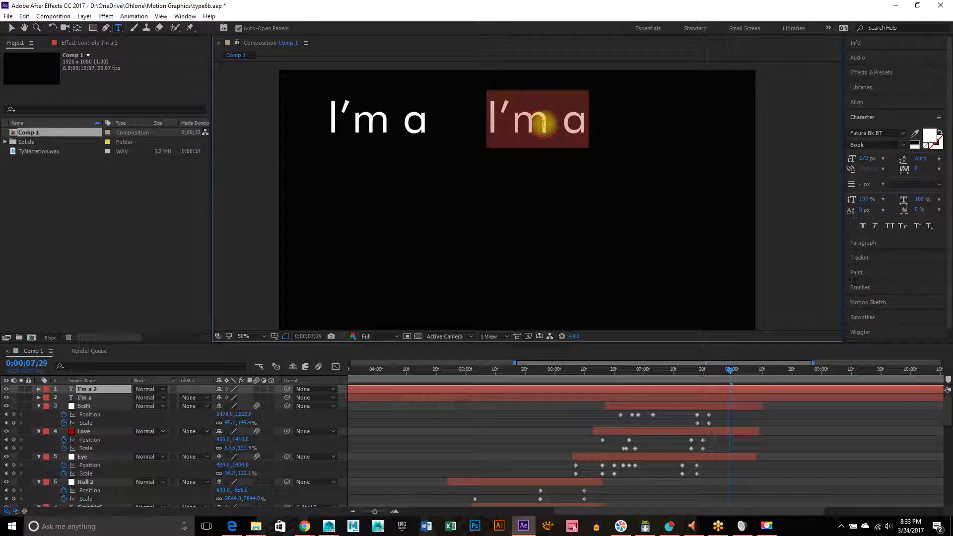
{"action": "type", "text": "GEE"}
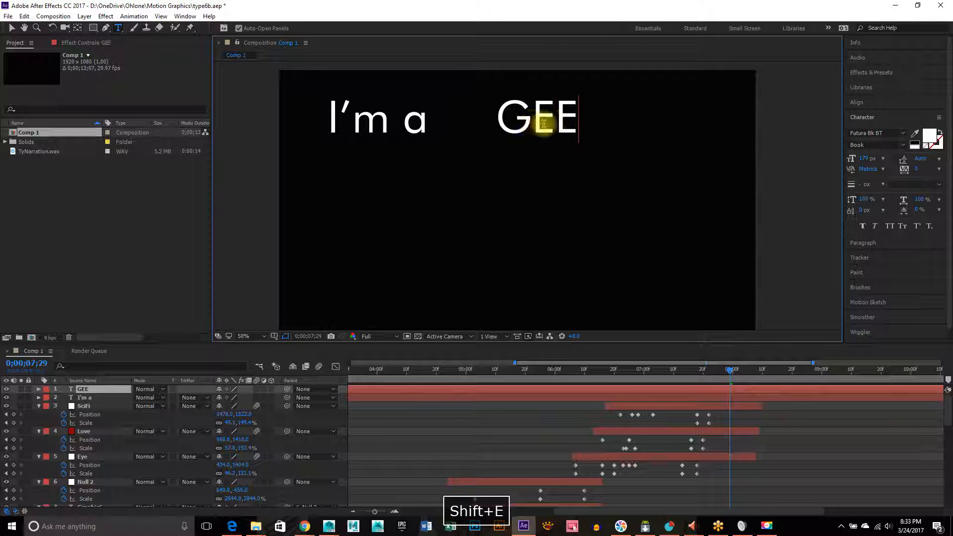
{"action": "type", "text": "K"}
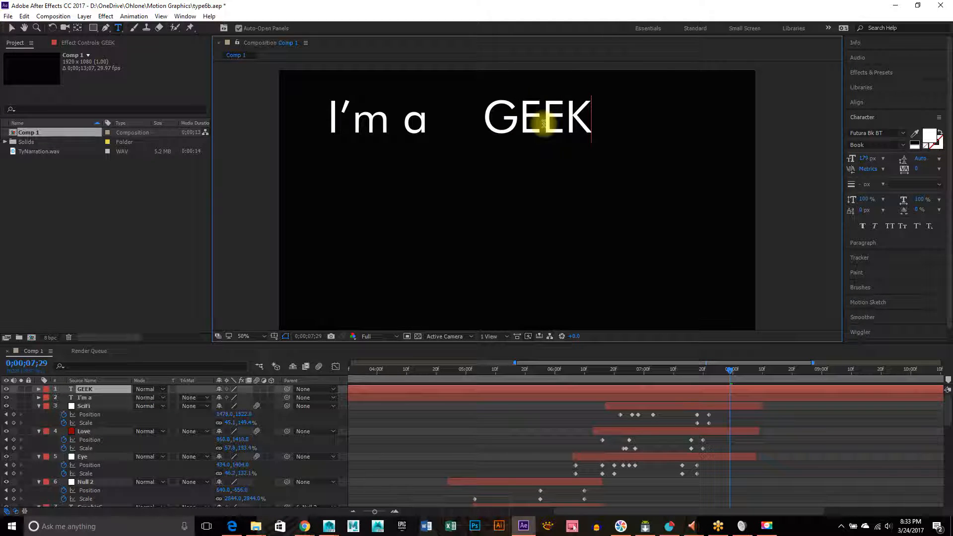
{"action": "left_click", "coordinate": [12, 28]}
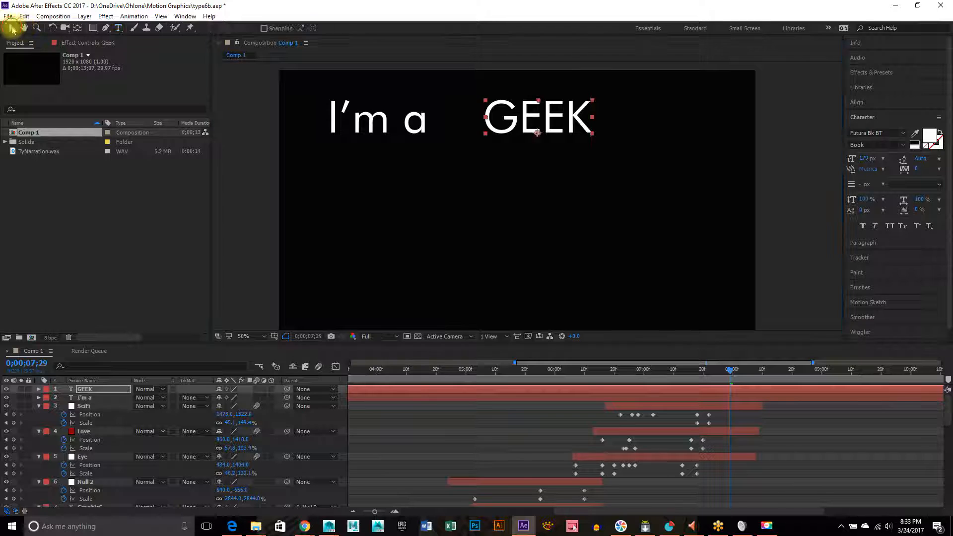
{"action": "left_click_drag", "start_coordinate": [528, 128], "coordinate": [511, 121]}
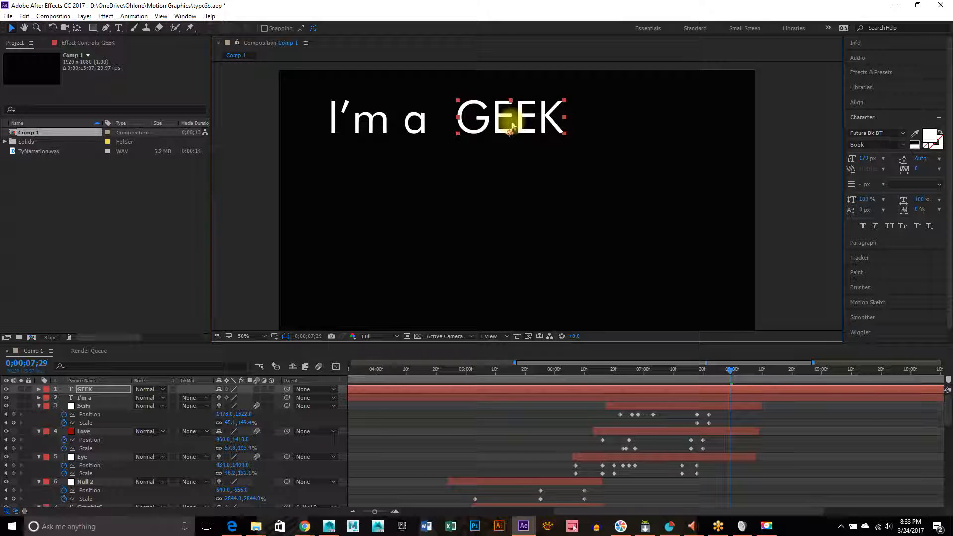
Step: Try a series of fonts on the "I'm a" text, from Futura XBlk BT through Gadugi to Adobe Garamond Pro
{"action": "left_click", "coordinate": [400, 121]}
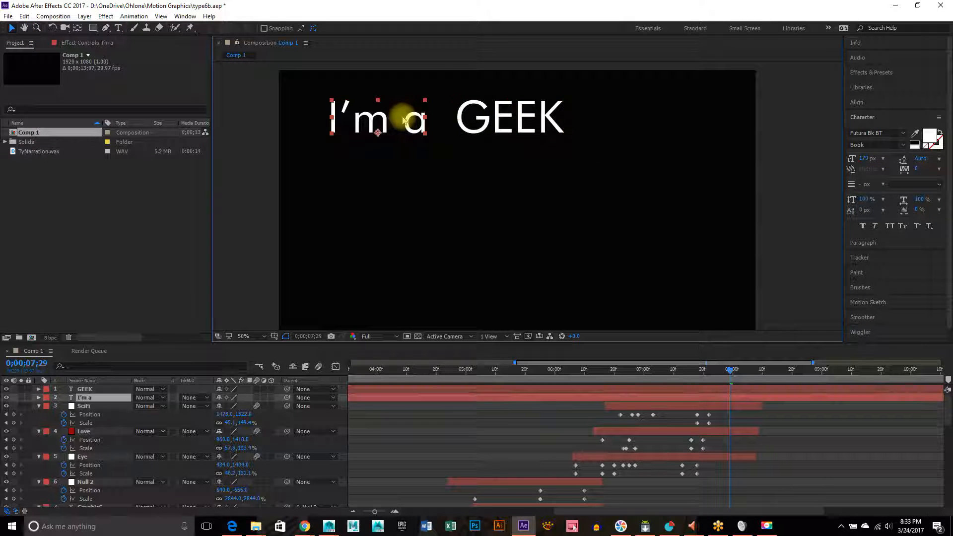
{"action": "left_click", "coordinate": [904, 134]}
{"action": "scroll", "coordinate": [901, 192], "scroll_direction": "down", "scroll_amount": 8}
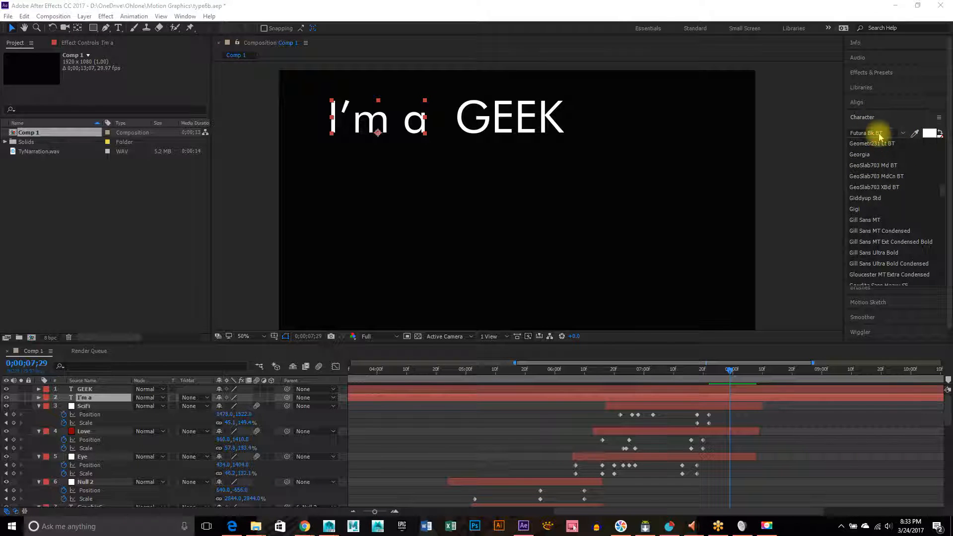
{"action": "left_click", "coordinate": [915, 185]}
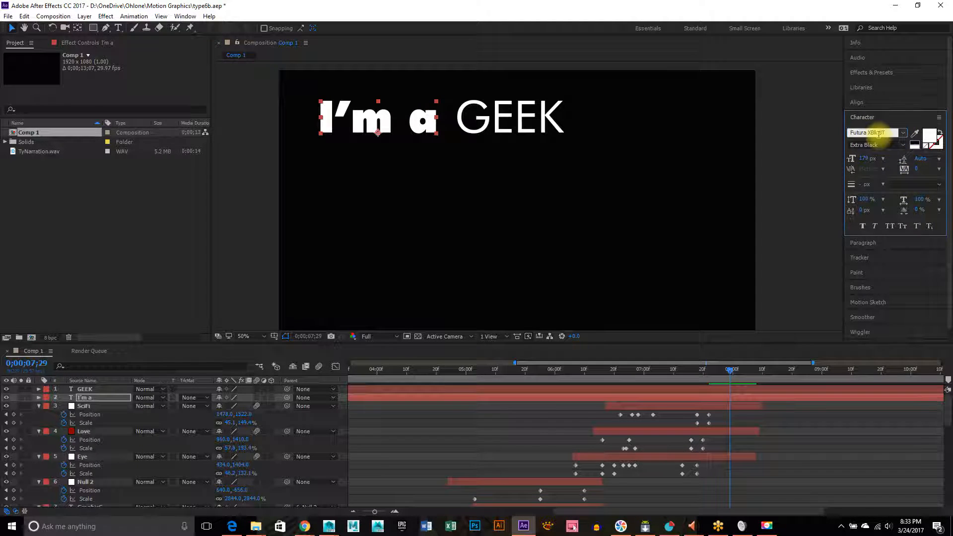
{"action": "key", "text": "Down"}
{"action": "key", "text": "Down"}
{"action": "key", "text": "Down"}
{"action": "key", "text": "Down"}
{"action": "key", "text": "Down"}
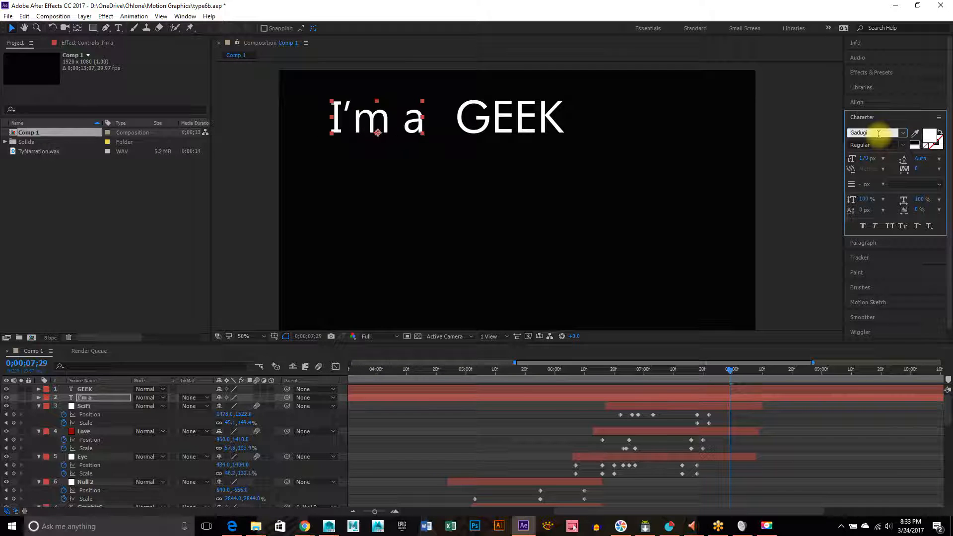
{"action": "key", "text": "Down"}
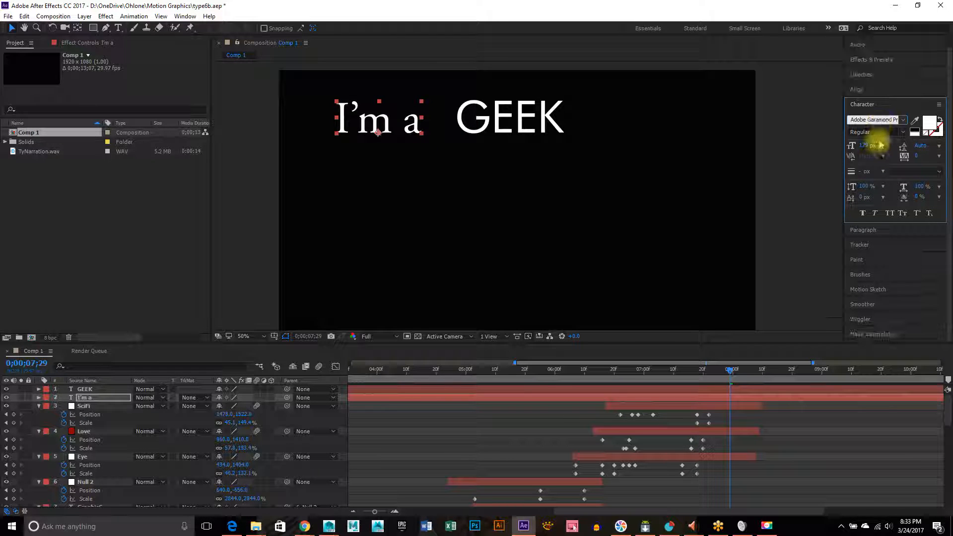
Step: Browse the font families and set the "I'm a" text to ShelleyAllegro BT
{"action": "left_click", "coordinate": [903, 120]}
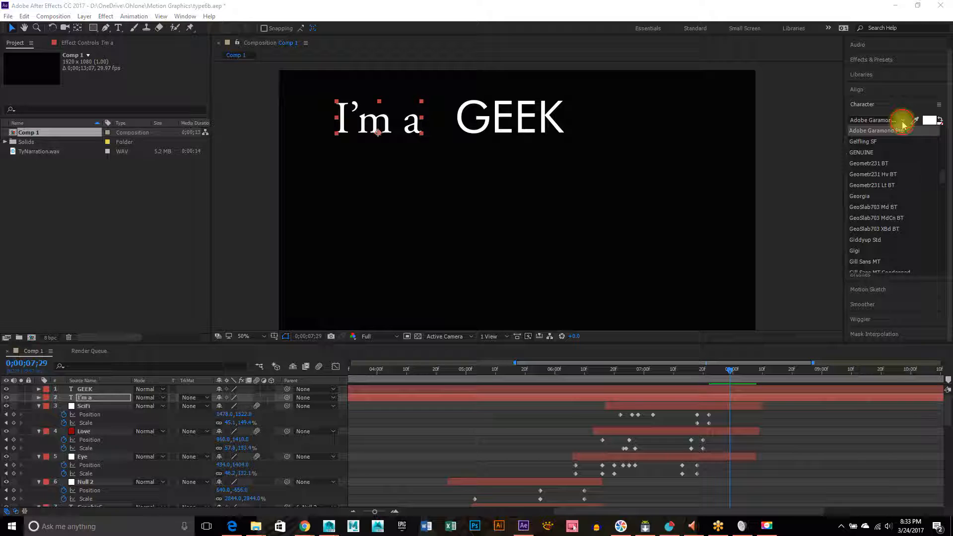
{"action": "left_click_drag", "start_coordinate": [943, 176], "coordinate": [938, 236]}
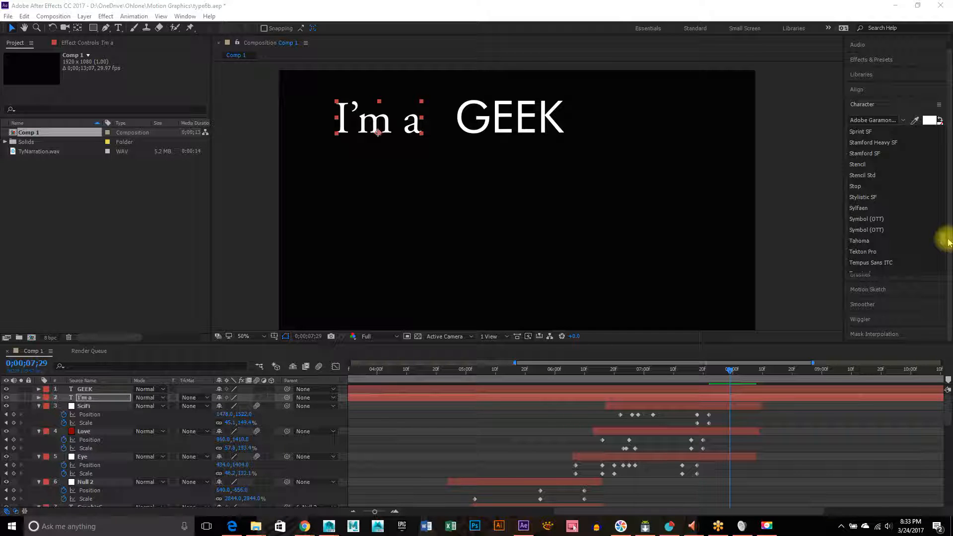
{"action": "left_click", "coordinate": [884, 200]}
{"action": "key", "text": "Up"}
{"action": "key", "text": "Up"}
{"action": "key", "text": "Down"}
{"action": "key", "text": "Up"}
{"action": "key", "text": "Down"}
{"action": "key", "text": "Up"}
{"action": "key", "text": "Up"}
{"action": "key", "text": "Up"}
{"action": "key", "text": "Up"}
{"action": "key", "text": "Up"}
{"action": "key", "text": "Up"}
{"action": "key", "text": "Up"}
{"action": "key", "text": "Up"}
{"action": "key", "text": "Up"}
{"action": "key", "text": "Up"}
{"action": "key", "text": "Up"}
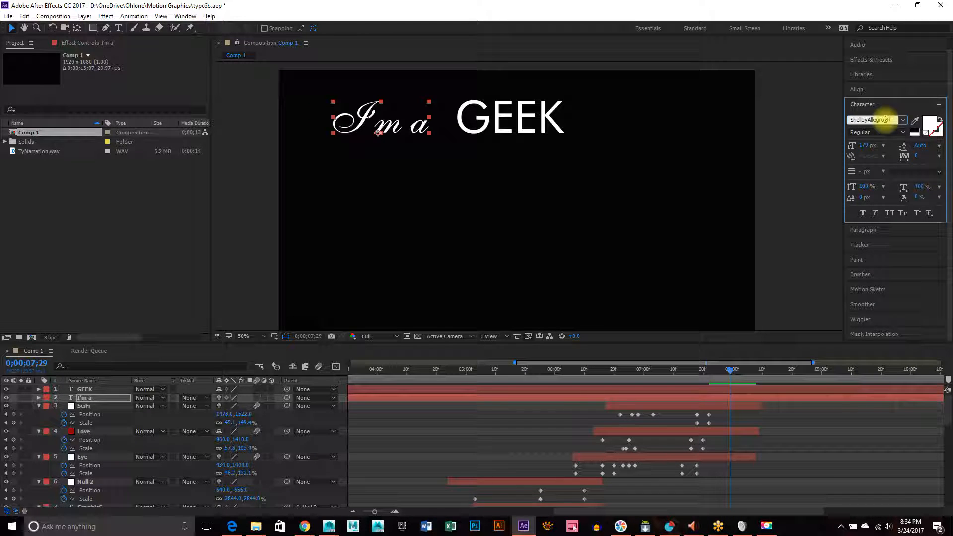
{"action": "left_click", "coordinate": [462, 164]}
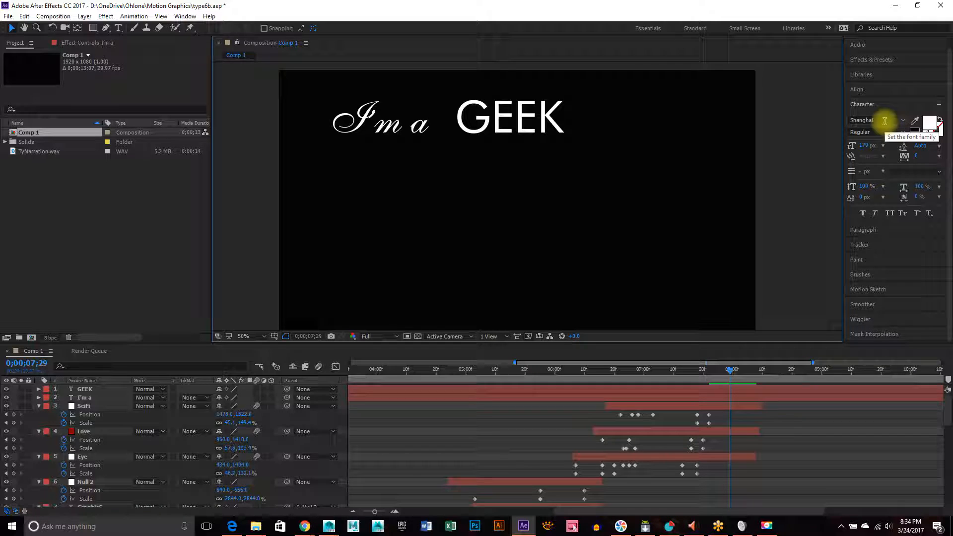
Step: Try other fonts on the "I'm a" text, including Segoe UI Symbol, Segoe Print and 8514oem
{"action": "left_click", "coordinate": [412, 119]}
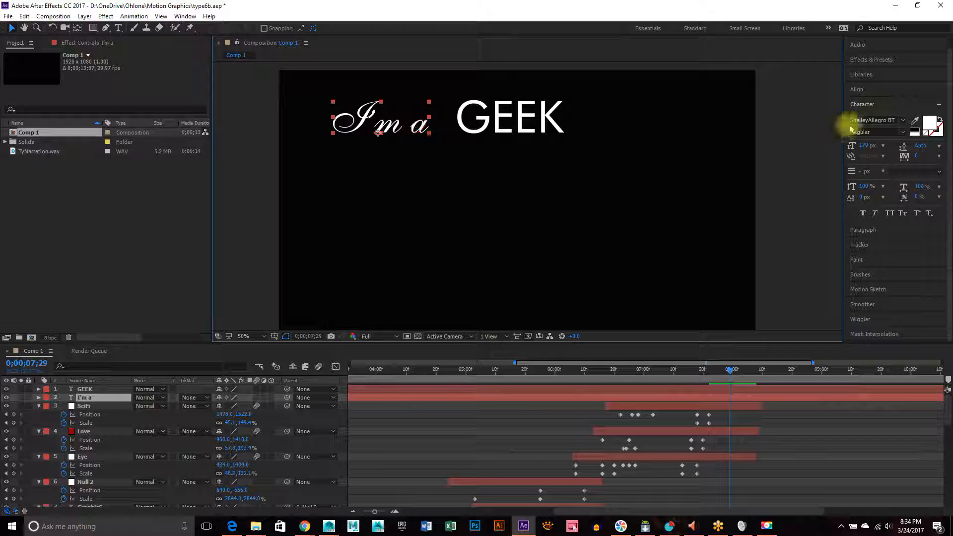
{"action": "scroll", "coordinate": [878, 120], "scroll_direction": "up", "scroll_amount": 1}
{"action": "scroll", "coordinate": [879, 120], "scroll_direction": "up", "scroll_amount": 1}
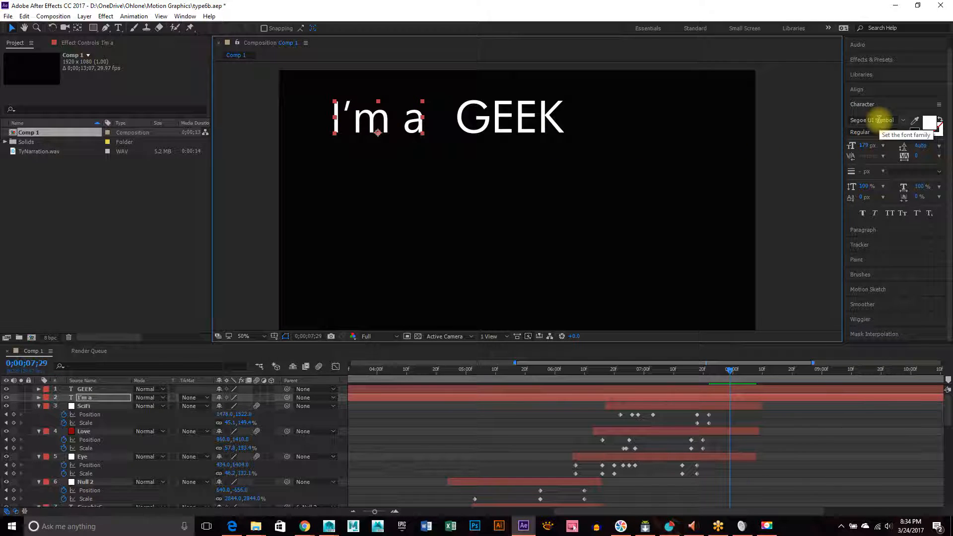
{"action": "scroll", "coordinate": [879, 120], "scroll_direction": "up", "scroll_amount": 3}
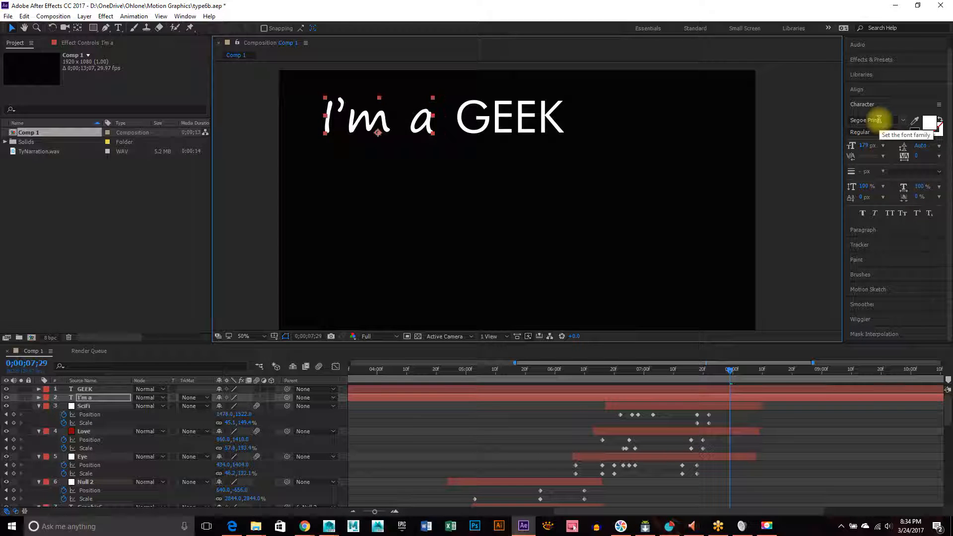
{"action": "scroll", "coordinate": [879, 120], "scroll_direction": "up", "scroll_amount": 5}
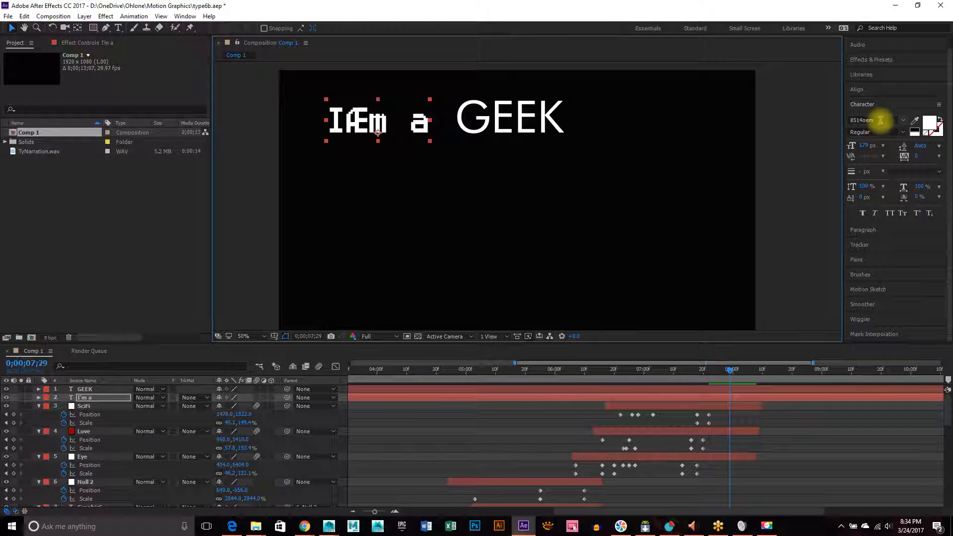
Step: Go through the font families from Bookman Old Style onward and set the "I'm a" text to Edwardian Script ITC
{"action": "left_click", "coordinate": [904, 121]}
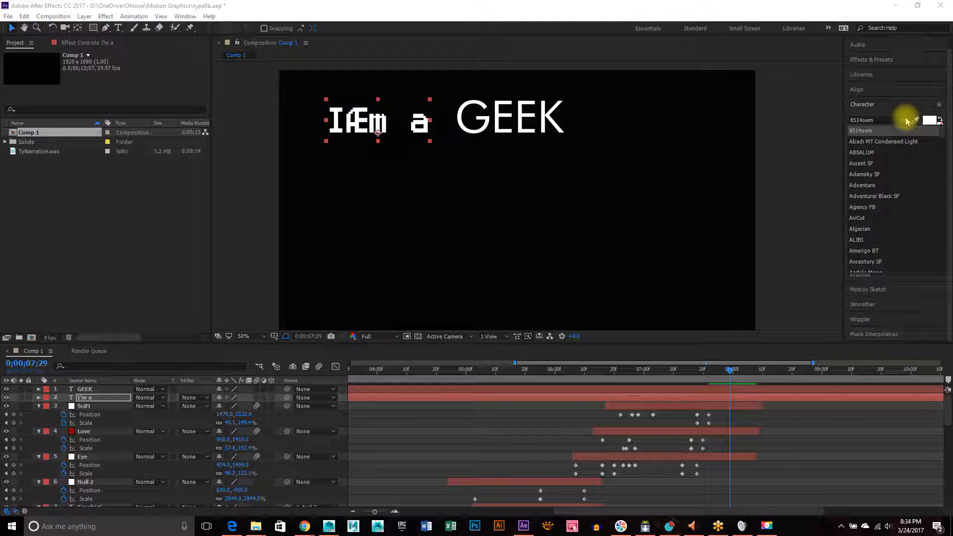
{"action": "scroll", "coordinate": [887, 214], "scroll_direction": "down", "scroll_amount": 10}
{"action": "left_click", "coordinate": [886, 186]}
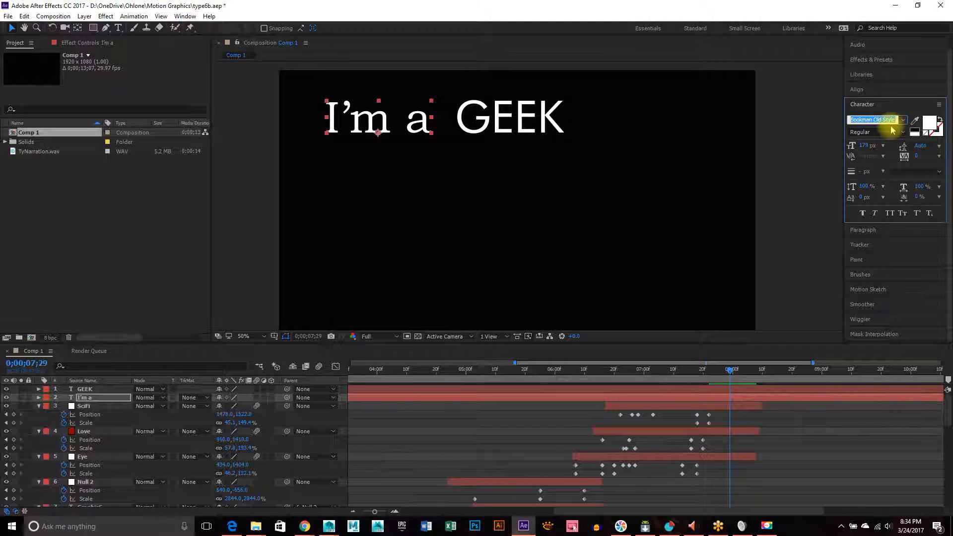
{"action": "key", "text": "Down"}
{"action": "key", "text": "Down"}
{"action": "key", "text": "Down"}
{"action": "key", "text": "Down"}
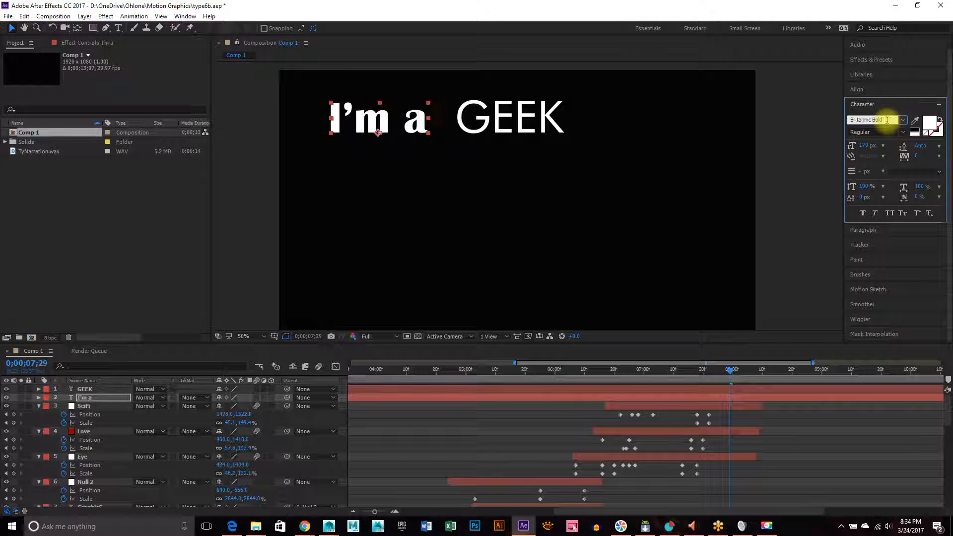
{"action": "key", "text": "Down"}
{"action": "key", "text": "Down"}
{"action": "key", "text": "Down"}
{"action": "key", "text": "Down"}
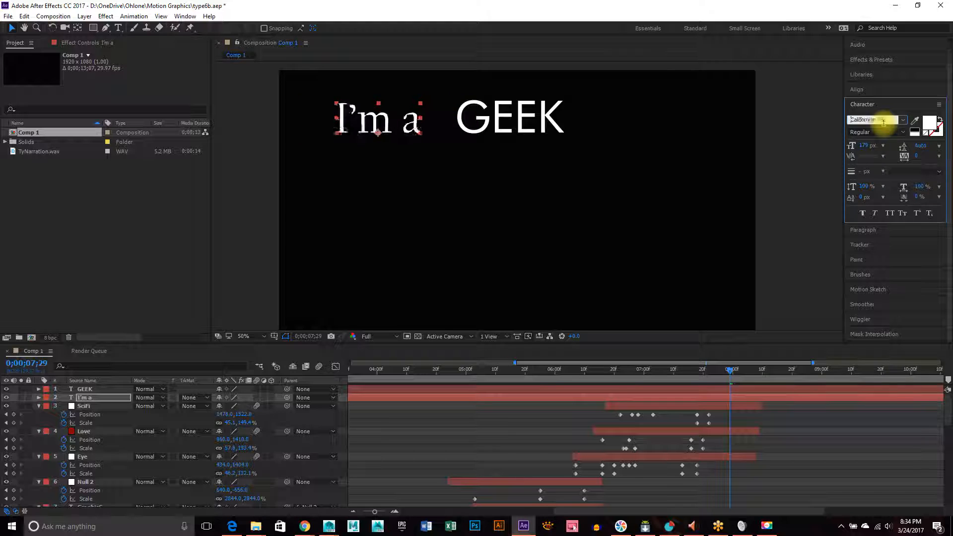
{"action": "key", "text": "Down"}
{"action": "key", "text": "Down"}
{"action": "key", "text": "Down"}
{"action": "key", "text": "Down"}
{"action": "key", "text": "Down"}
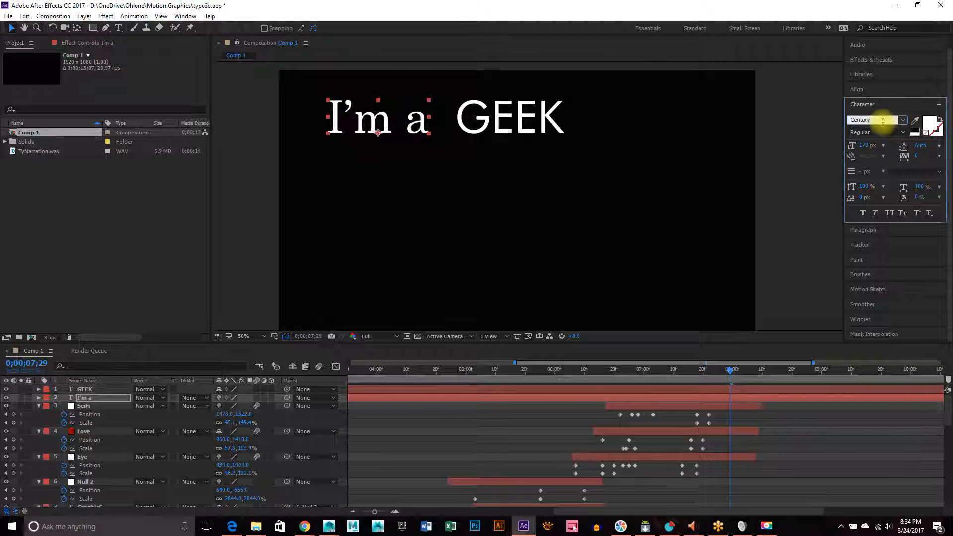
{"action": "key", "text": "Down"}
{"action": "key", "text": "Down"}
{"action": "key", "text": "Down"}
{"action": "key", "text": "Down"}
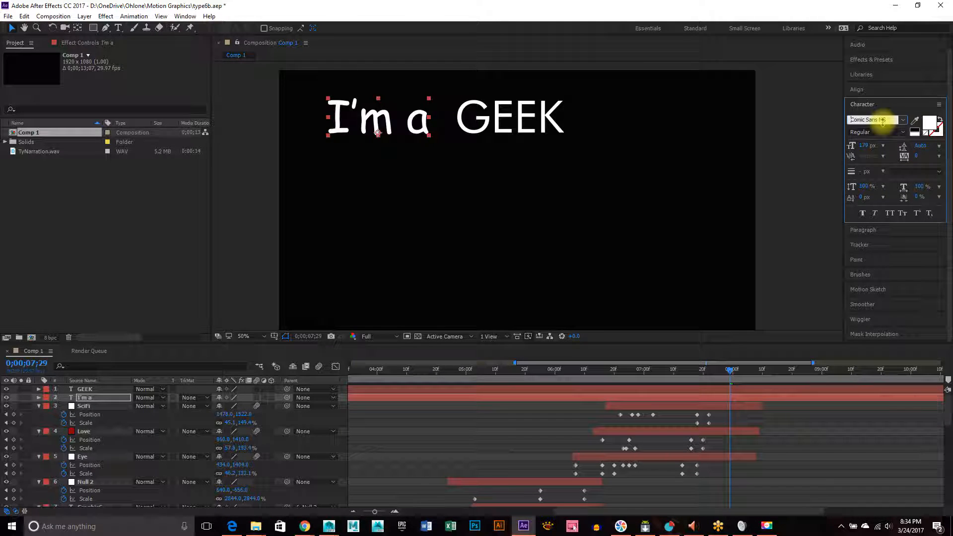
{"action": "key", "text": "Down"}
{"action": "key", "text": "Down"}
{"action": "key", "text": "Down"}
{"action": "key", "text": "Down"}
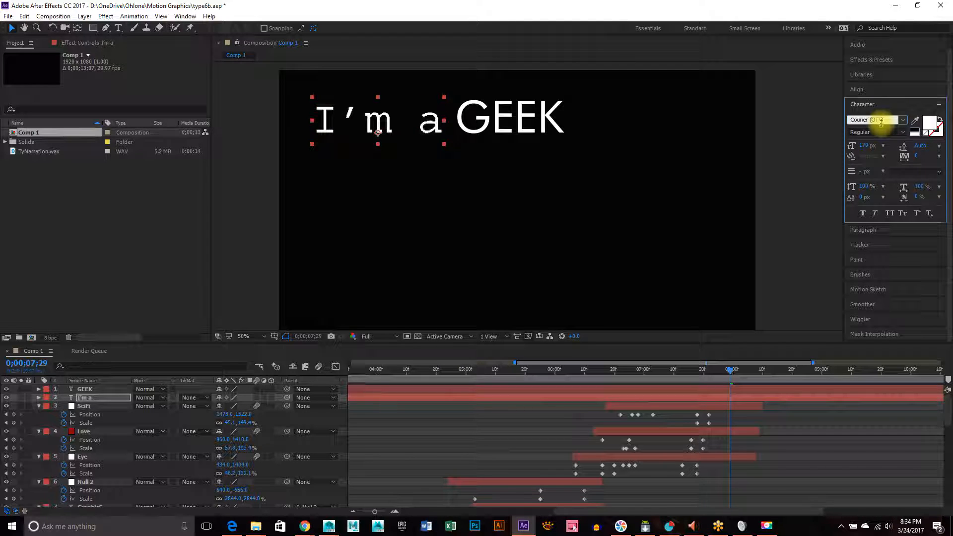
{"action": "key", "text": "Down"}
{"action": "key", "text": "Down"}
{"action": "key", "text": "Down"}
{"action": "key", "text": "Down"}
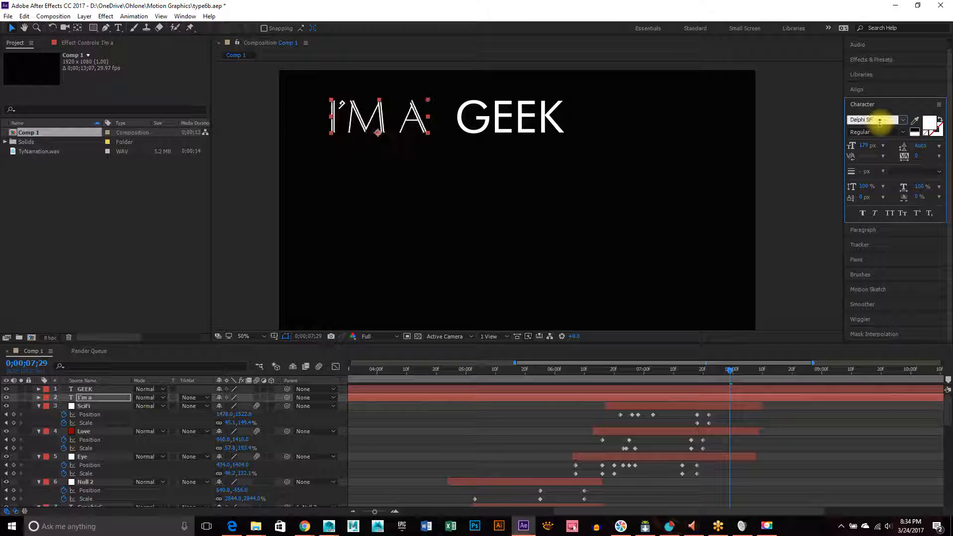
{"action": "key", "text": "Down"}
{"action": "key", "text": "Down"}
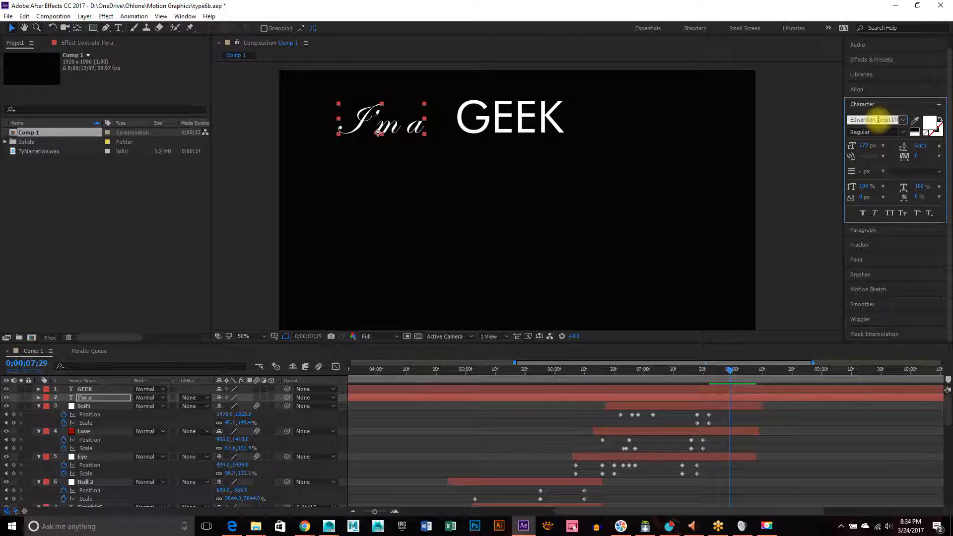
{"action": "left_click", "coordinate": [592, 142]}
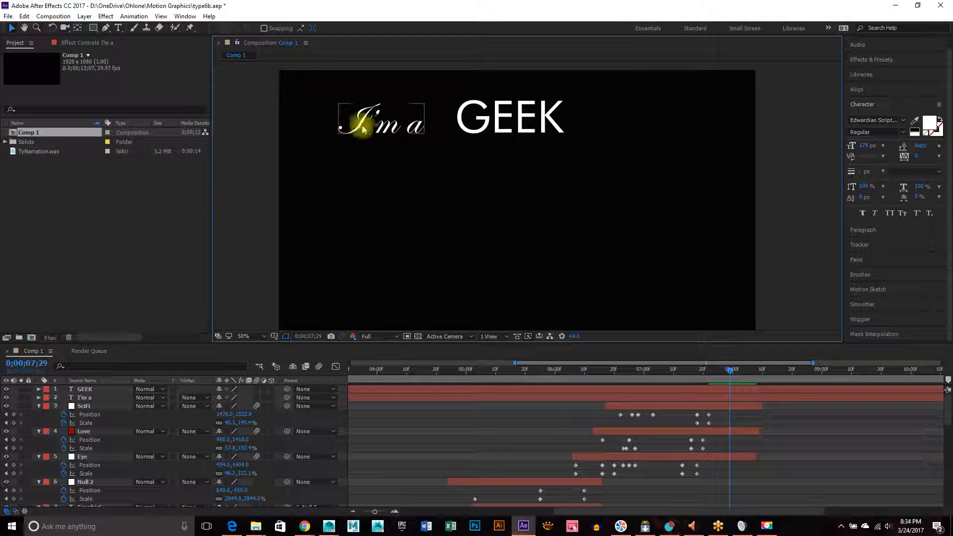
Step: Move the "GEEK" text slightly closer to "I'm a" and a little lower so the two words line up
{"action": "left_click", "coordinate": [418, 136]}
{"action": "left_click", "coordinate": [483, 124]}
{"action": "left_click_drag", "start_coordinate": [494, 124], "coordinate": [492, 128]}
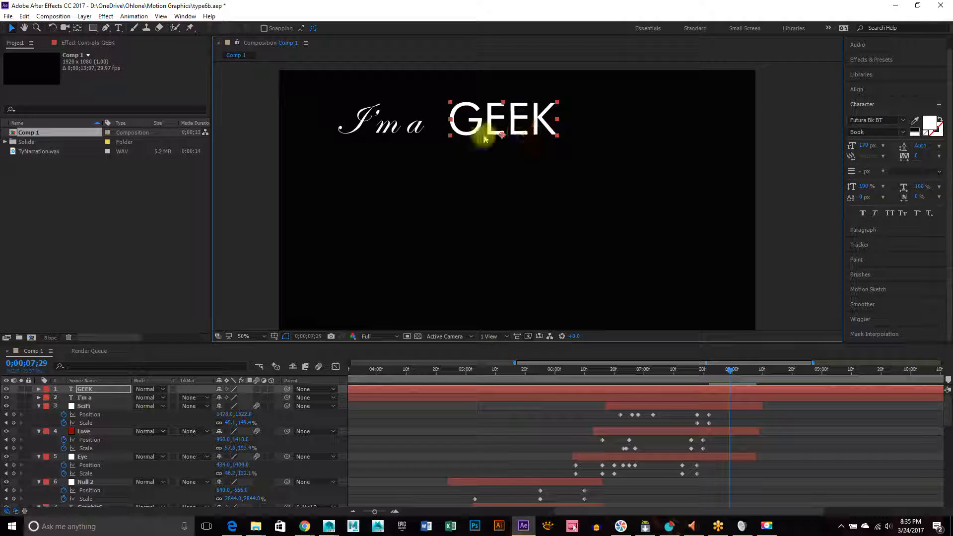
Step: Duplicate the "I'm a" and "GEEK" texts together and place the copies as a second line below, offset to the right
{"action": "left_click", "coordinate": [404, 130], "text": "shift"}
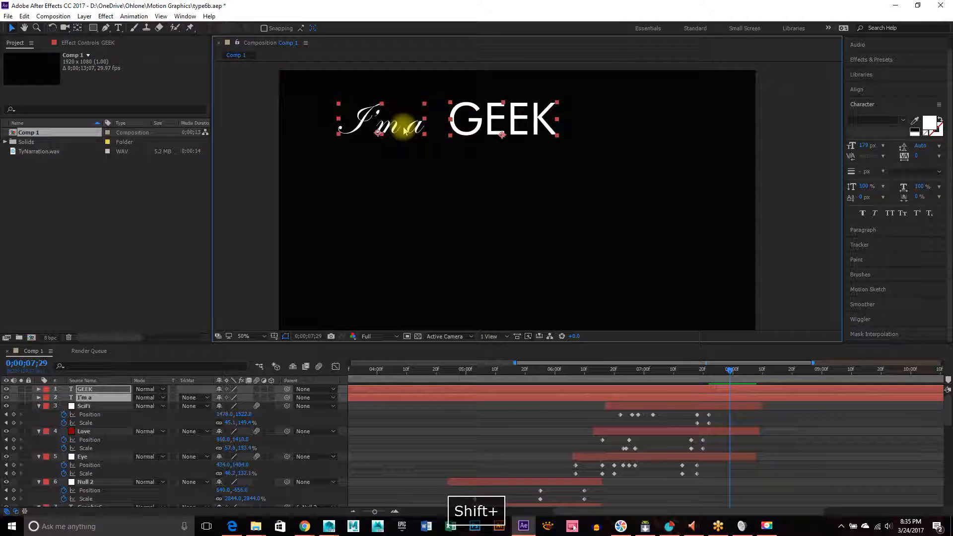
{"action": "key", "text": "ctrl+d"}
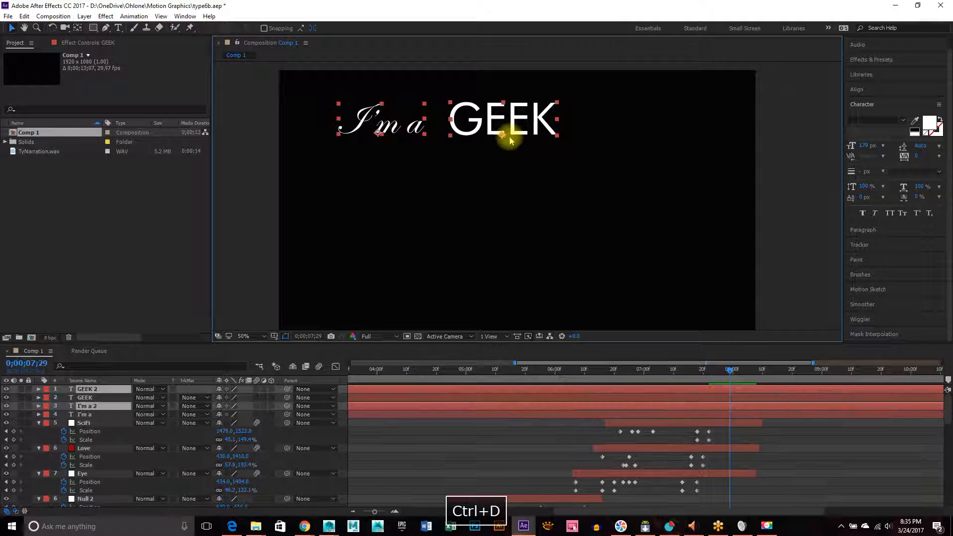
{"action": "left_click_drag", "start_coordinate": [514, 123], "coordinate": [574, 185]}
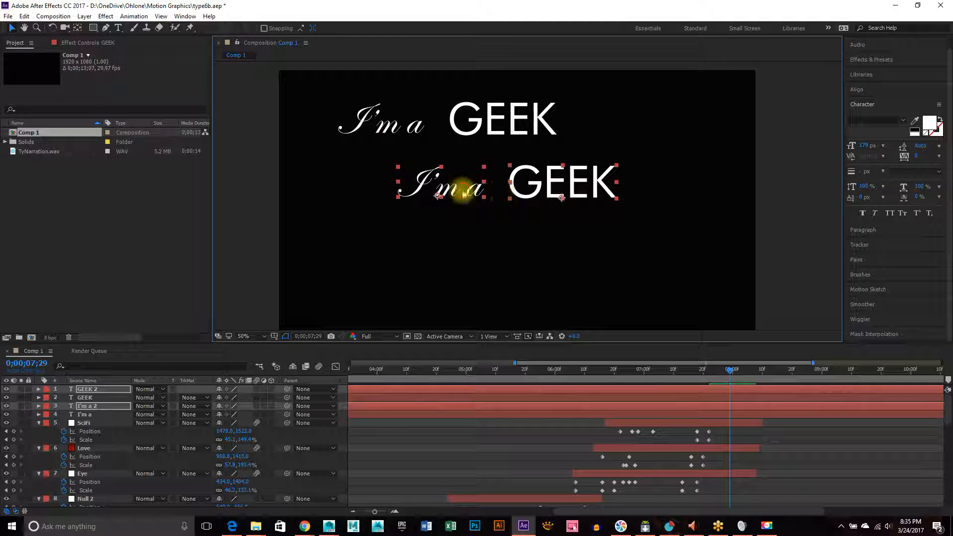
{"action": "left_click", "coordinate": [513, 217]}
Step: Change the duplicated "I'm a" text in the second line to "An"
{"action": "left_click", "coordinate": [445, 201]}
{"action": "double_click", "coordinate": [464, 198]}
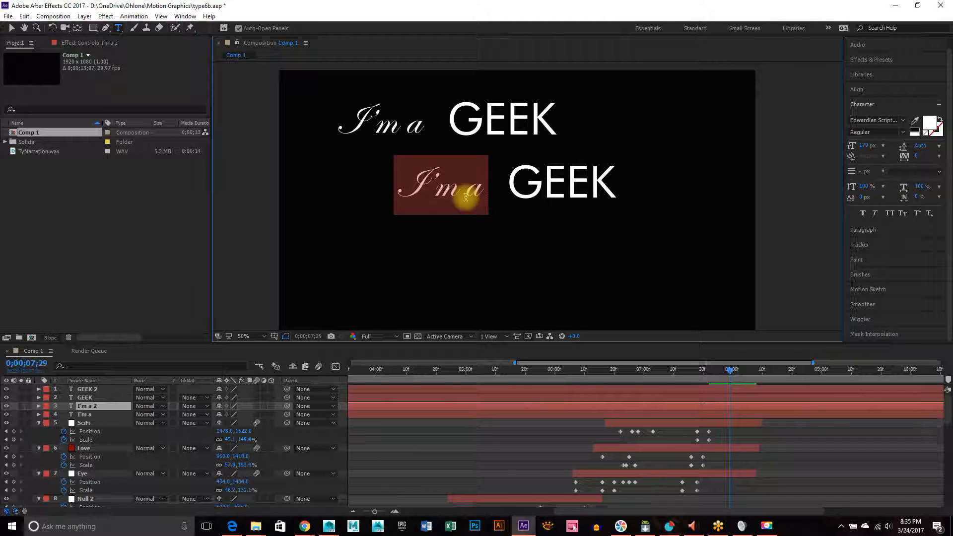
{"action": "type", "text": "And"}
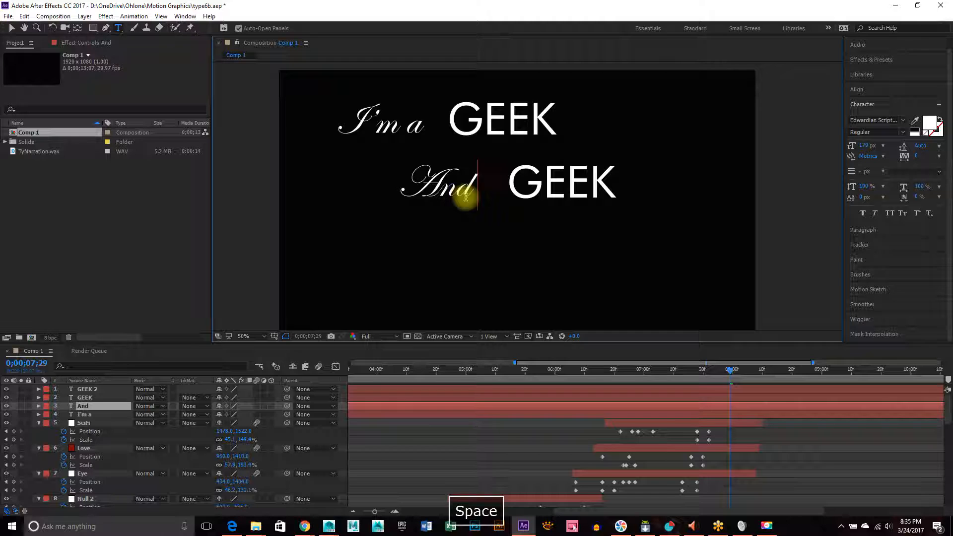
{"action": "key", "text": "BackSpace"}
{"action": "key", "text": "BackSpace"}
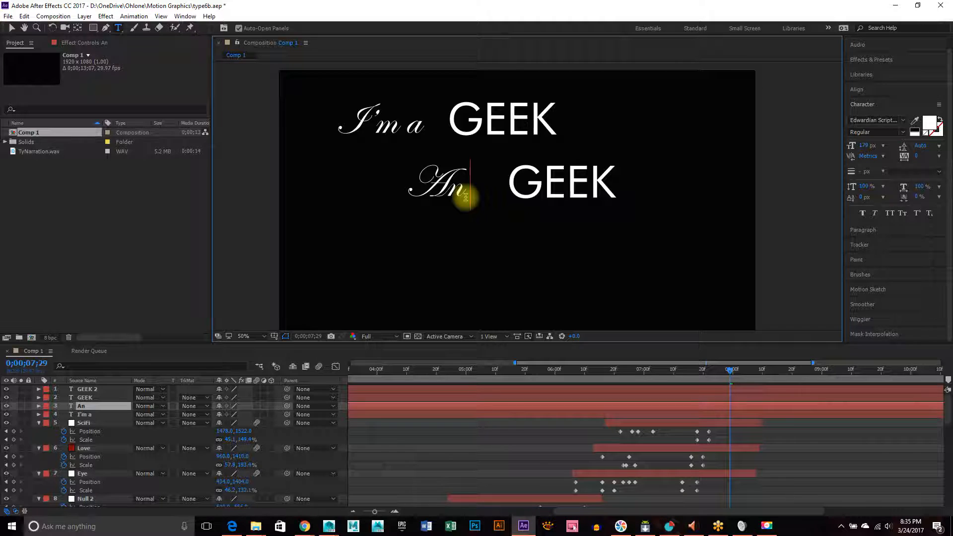
{"action": "key", "text": "ctrl+z"}
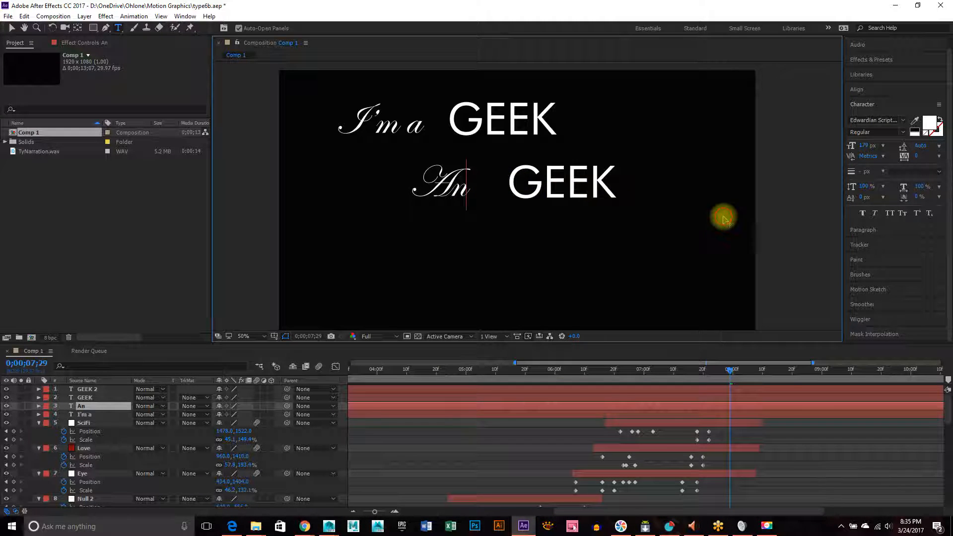
{"action": "left_click", "coordinate": [12, 28]}
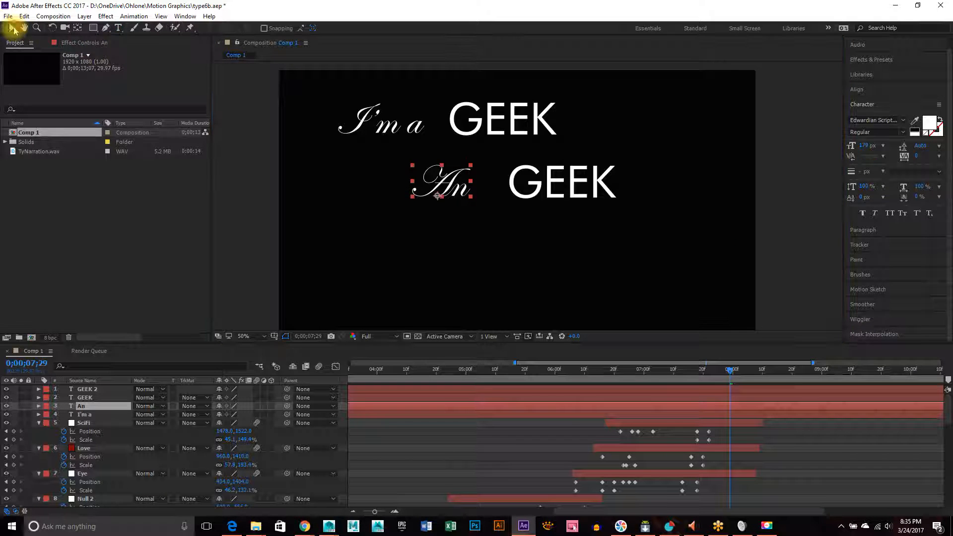
{"action": "left_click", "coordinate": [707, 240]}
Step: Change the duplicated "GEEK" text in the second line to "Artist"
{"action": "left_click", "coordinate": [573, 188]}
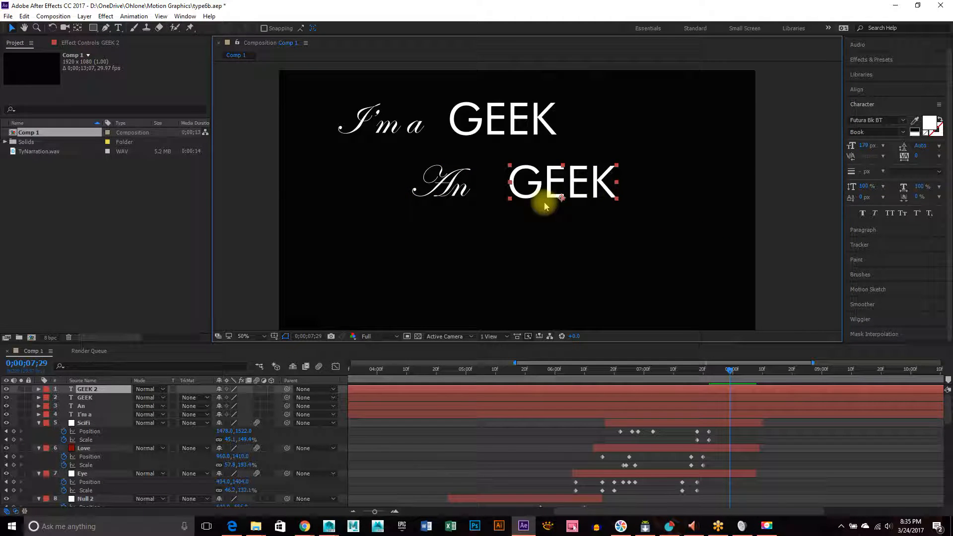
{"action": "mouse_move", "coordinate": [553, 190]}
{"action": "left_mouse_down"}
{"action": "mouse_move", "coordinate": [595, 217]}
{"action": "mouse_move", "coordinate": [553, 188]}
{"action": "left_mouse_up"}
{"action": "double_click", "coordinate": [552, 188]}
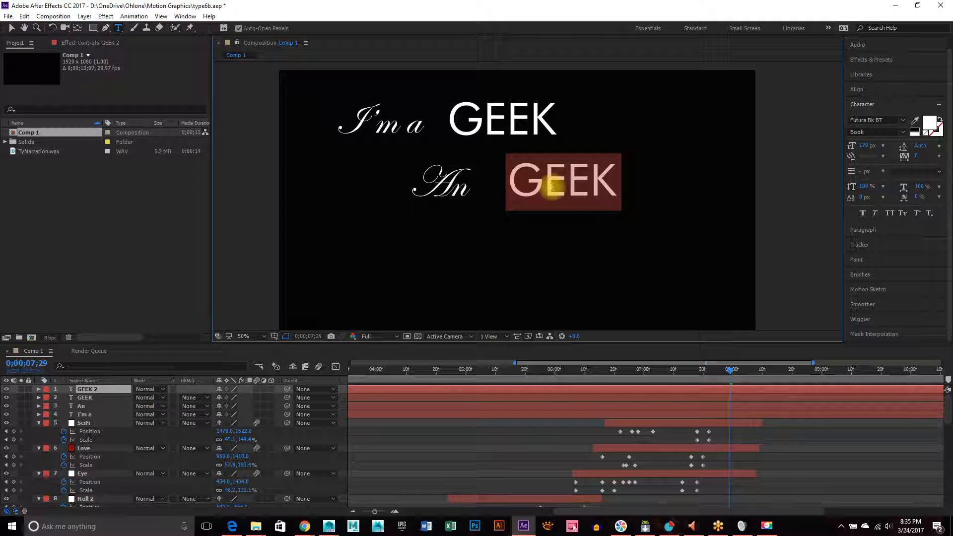
{"action": "type", "text": "Artist"}
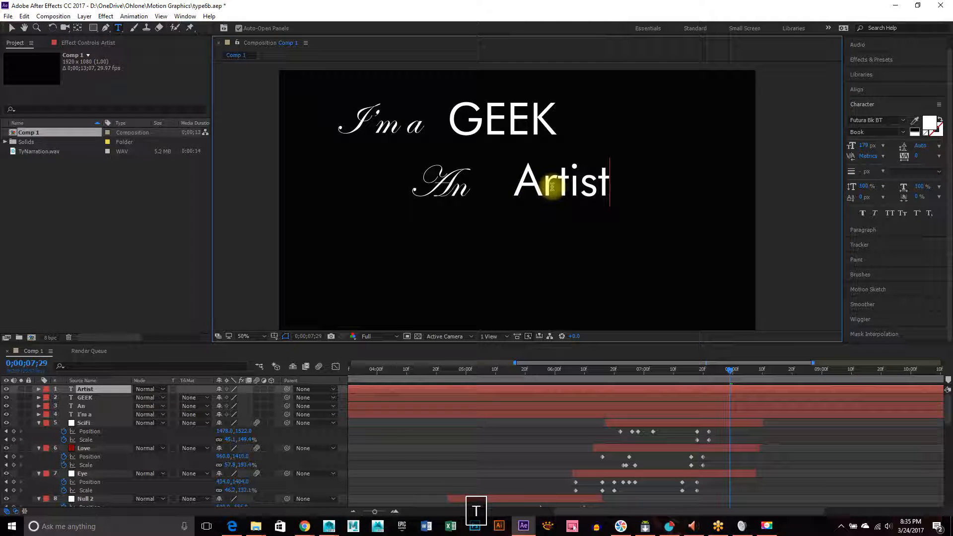
{"action": "left_click", "coordinate": [12, 27]}
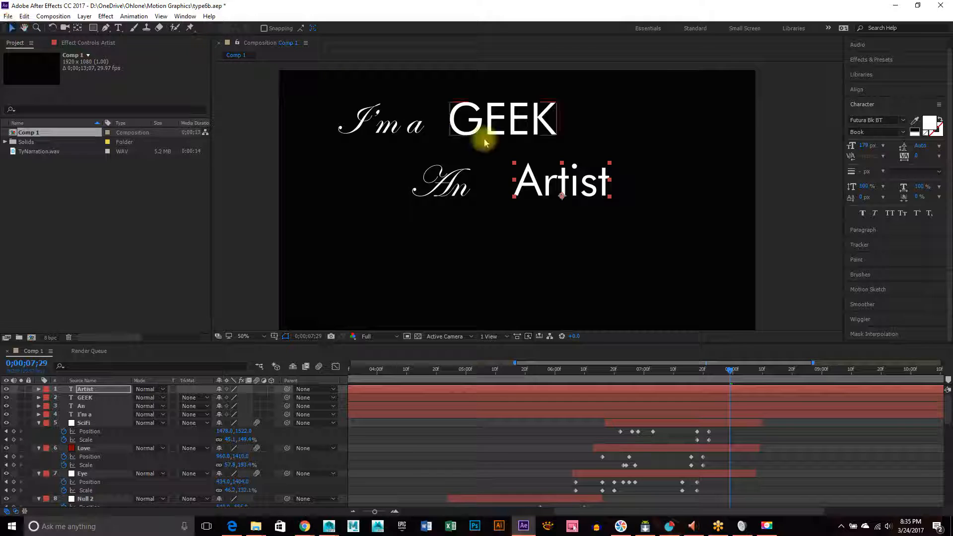
Step: Reposition the "Artist" text to the right of "An", slightly lower in the second line
{"action": "left_click_drag", "start_coordinate": [576, 182], "coordinate": [571, 252]}
{"action": "left_click", "coordinate": [439, 181]}
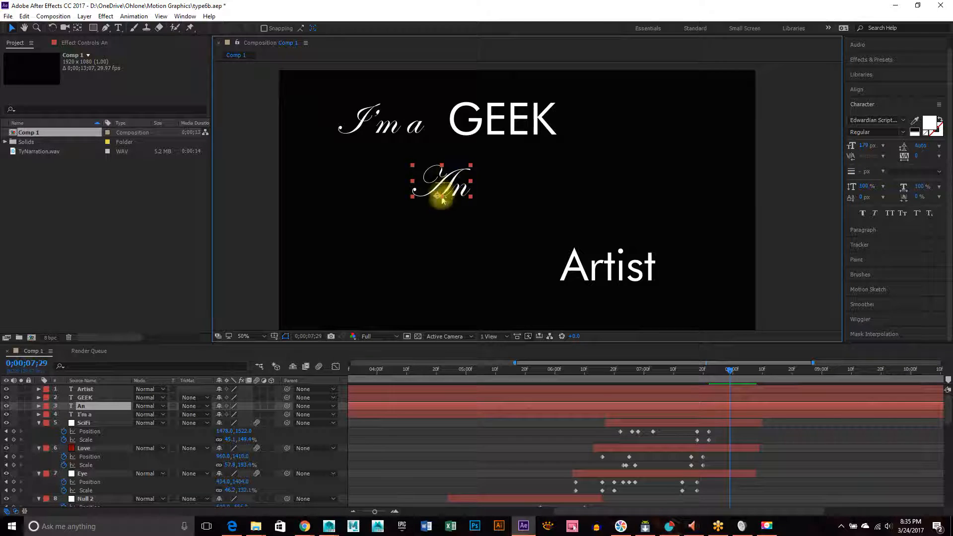
{"action": "left_click_drag", "start_coordinate": [627, 279], "coordinate": [581, 199]}
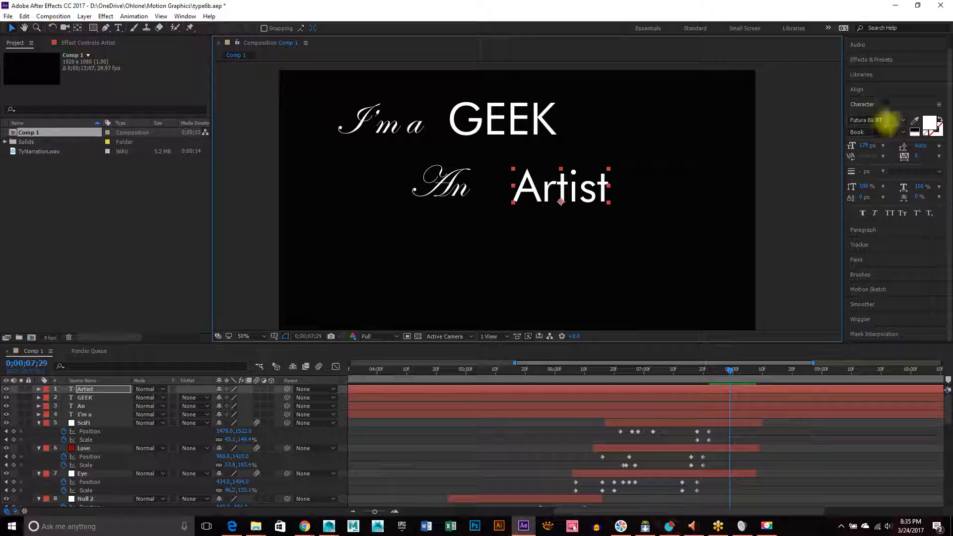
Step: Set the "Artist" text to French Script MT and move it closer to "An"
{"action": "scroll", "coordinate": [888, 123], "scroll_direction": "up", "scroll_amount": 1}
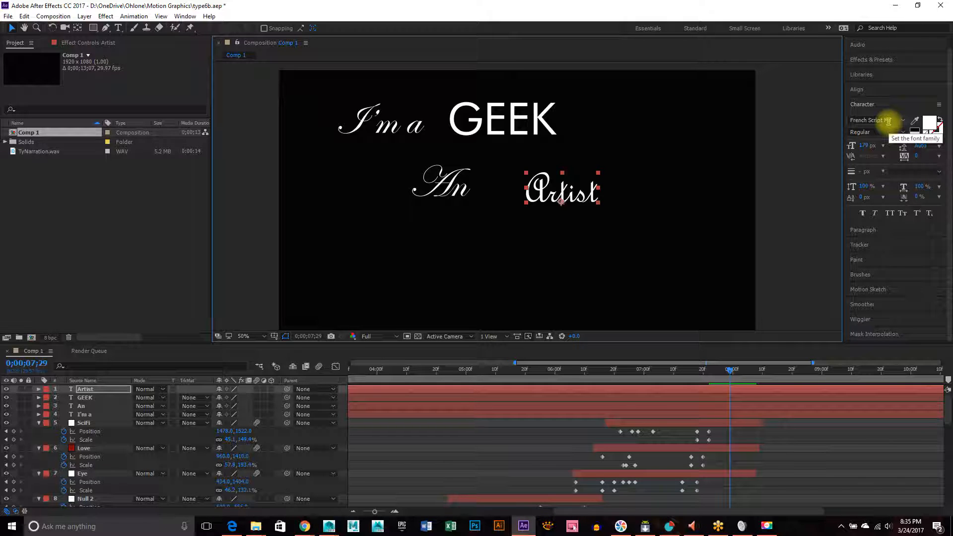
{"action": "scroll", "coordinate": [605, 193], "scroll_direction": "up", "scroll_amount": 3}
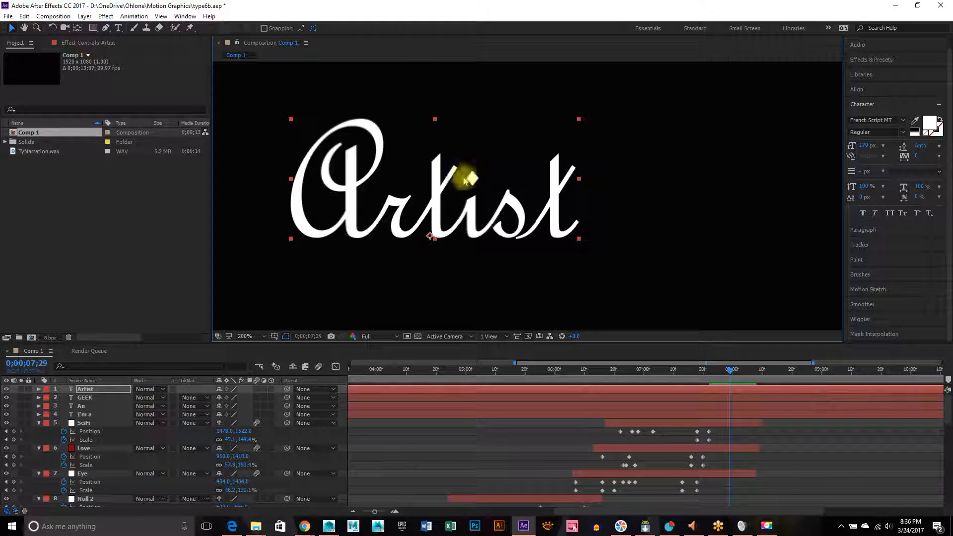
{"action": "scroll", "coordinate": [655, 223], "scroll_direction": "down", "scroll_amount": 3}
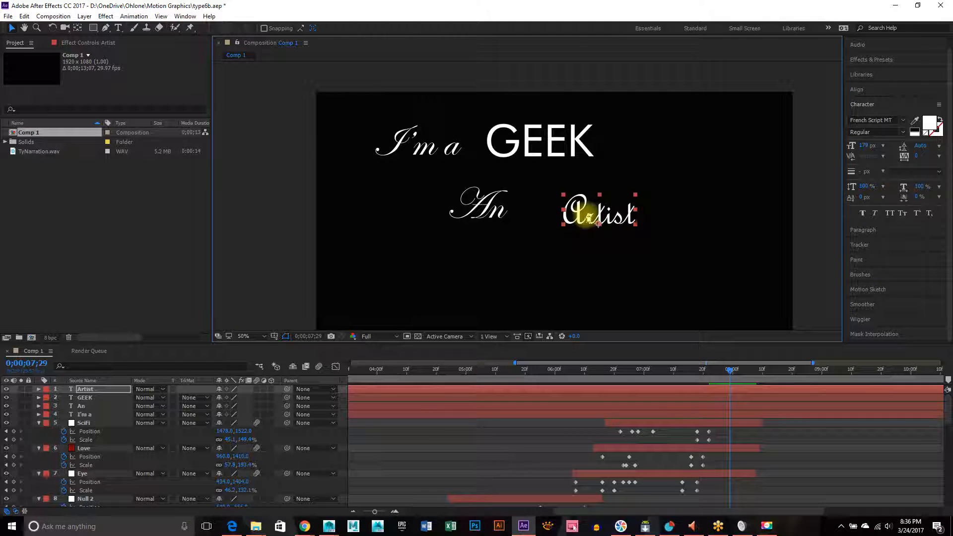
{"action": "left_click_drag", "start_coordinate": [572, 203], "coordinate": [571, 207]}
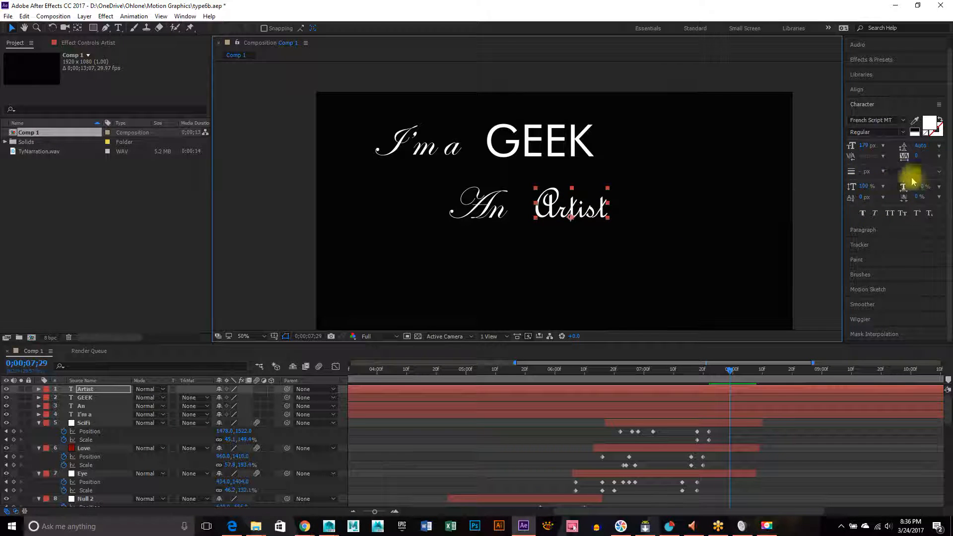
Step: Enlarge the "Artist" text to 218 px and shift it slightly right to keep a gap after "An"
{"action": "mouse_move", "coordinate": [866, 146]}
{"action": "left_mouse_down"}
{"action": "mouse_move", "coordinate": [878, 144]}
{"action": "mouse_move", "coordinate": [857, 160]}
{"action": "left_mouse_up"}
{"action": "left_click_drag", "start_coordinate": [602, 212], "coordinate": [614, 212]}
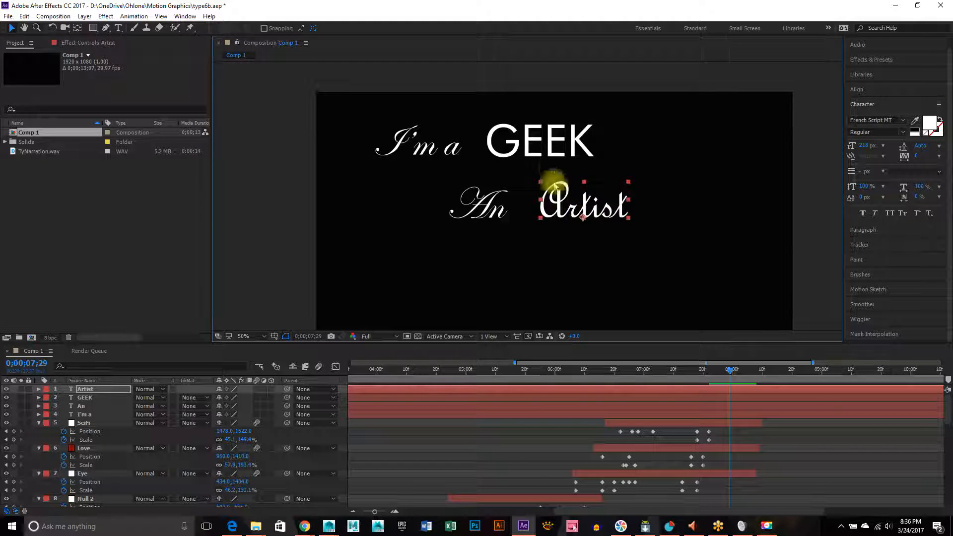
Step: Select the "I'm a" and "An" texts together and try different fonts on them, such as Dom Casual, DigitMed and Dauphin
{"action": "left_click", "coordinate": [471, 208]}
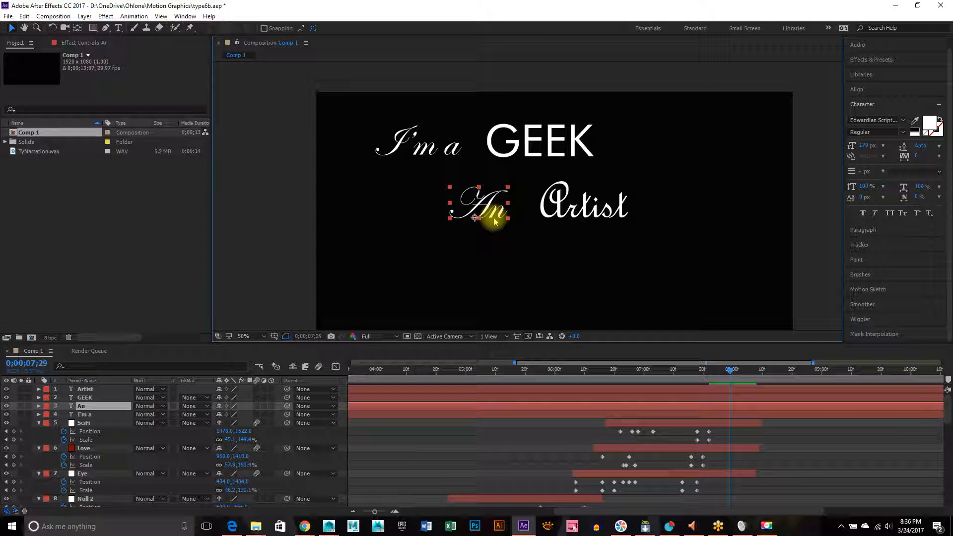
{"action": "left_click", "coordinate": [421, 146], "text": "shift"}
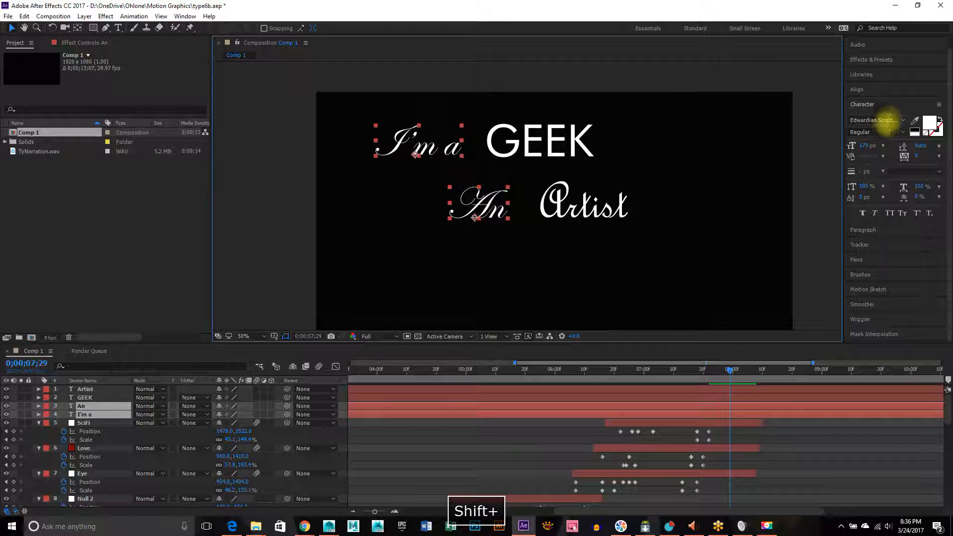
{"action": "scroll", "coordinate": [889, 118], "scroll_direction": "up", "scroll_amount": 1}
{"action": "scroll", "coordinate": [888, 118], "scroll_direction": "up", "scroll_amount": 2}
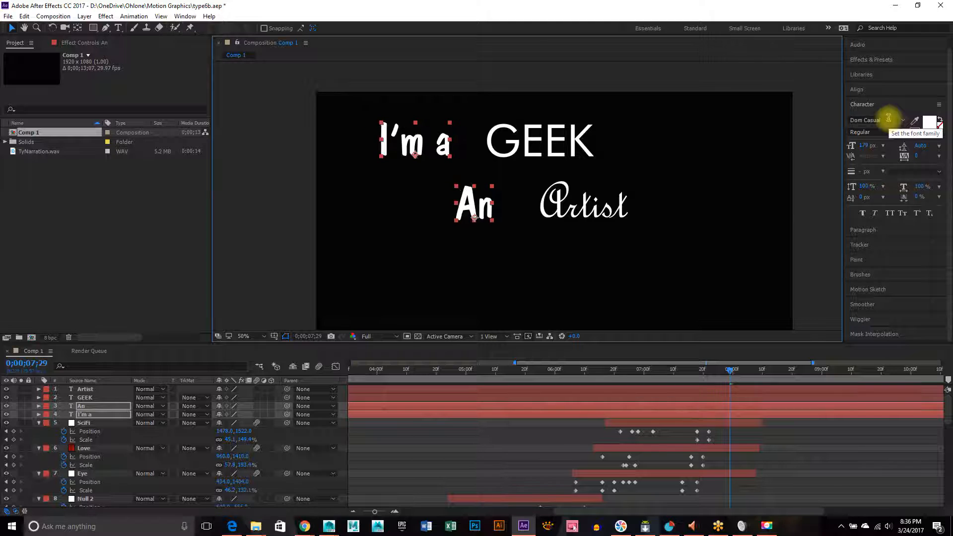
{"action": "scroll", "coordinate": [889, 119], "scroll_direction": "up", "scroll_amount": 4}
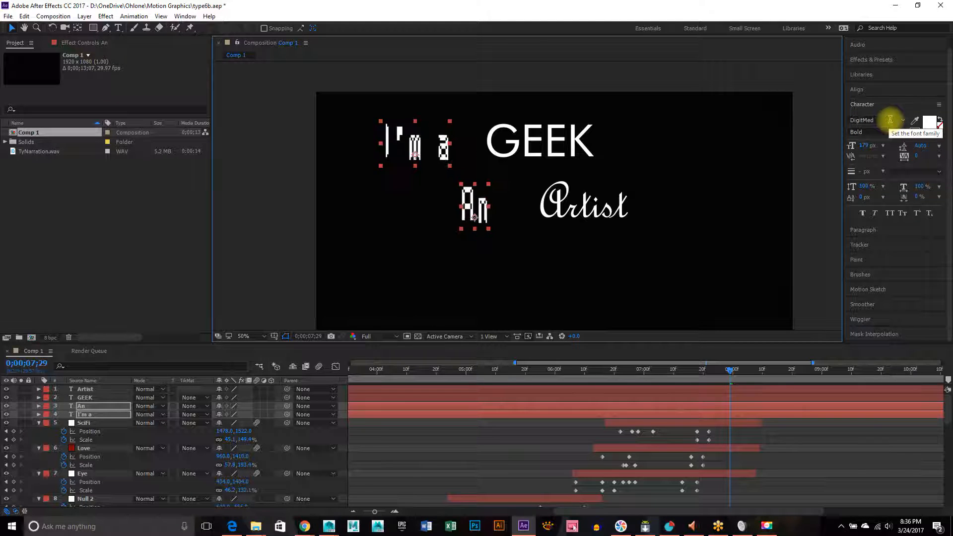
{"action": "scroll", "coordinate": [890, 119], "scroll_direction": "up", "scroll_amount": 1}
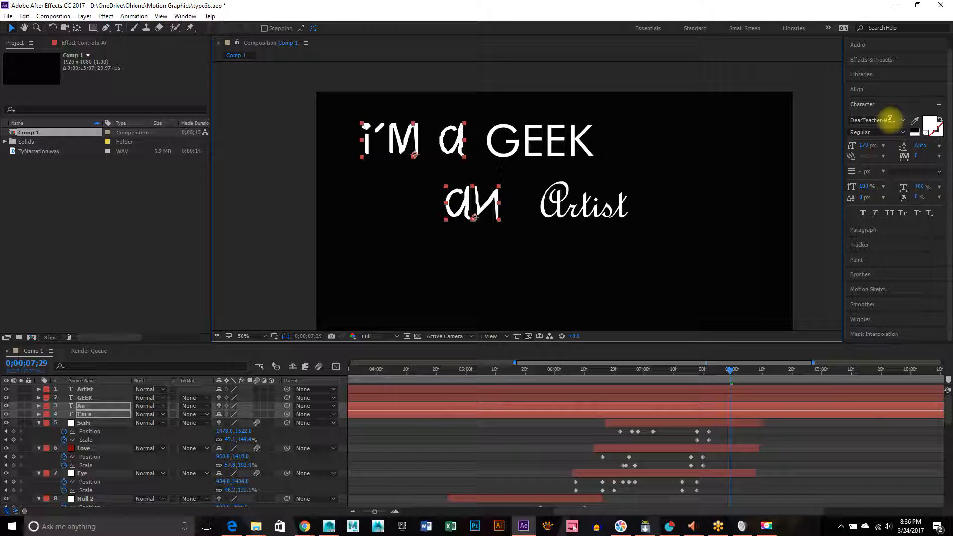
{"action": "scroll", "coordinate": [892, 119], "scroll_direction": "up", "scroll_amount": 1}
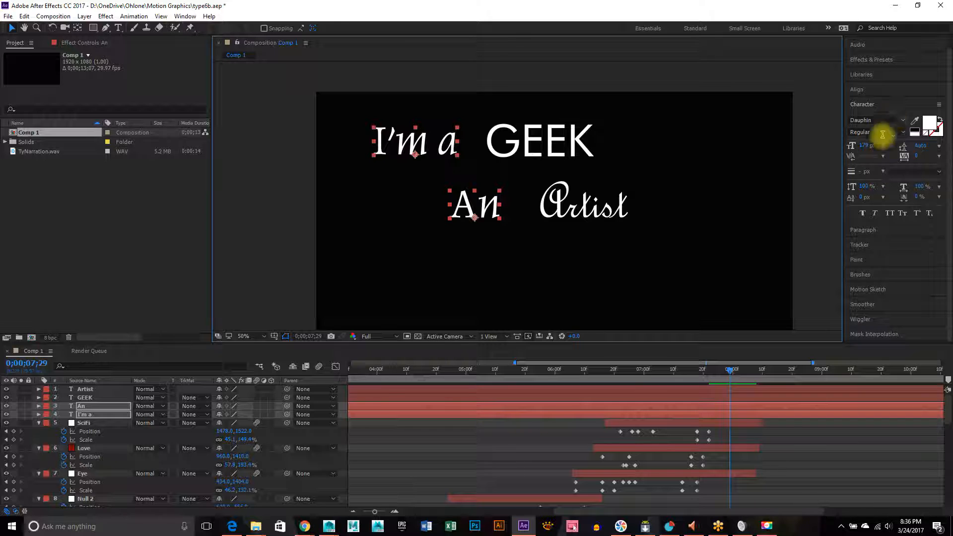
{"action": "scroll", "coordinate": [885, 119], "scroll_direction": "up", "scroll_amount": 2}
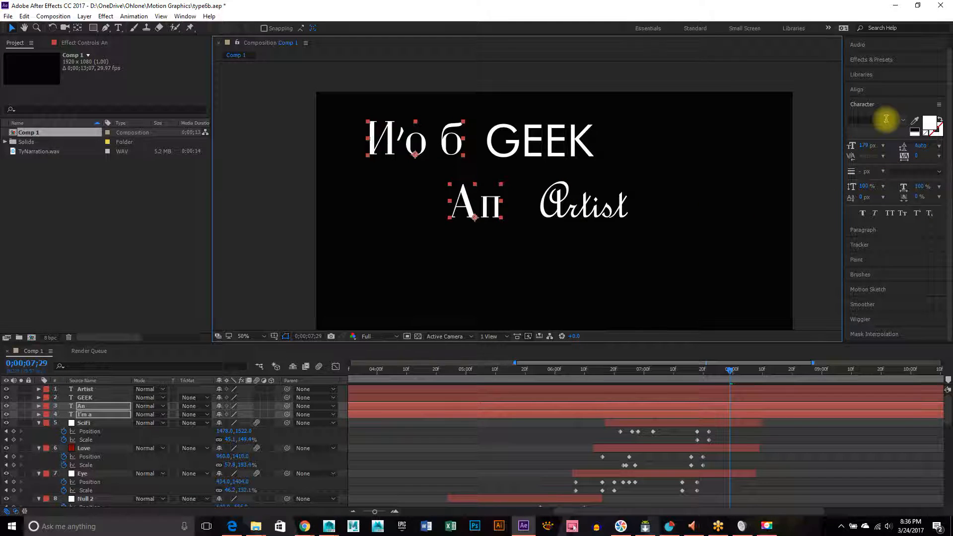
{"action": "scroll", "coordinate": [885, 119], "scroll_direction": "down", "scroll_amount": 4}
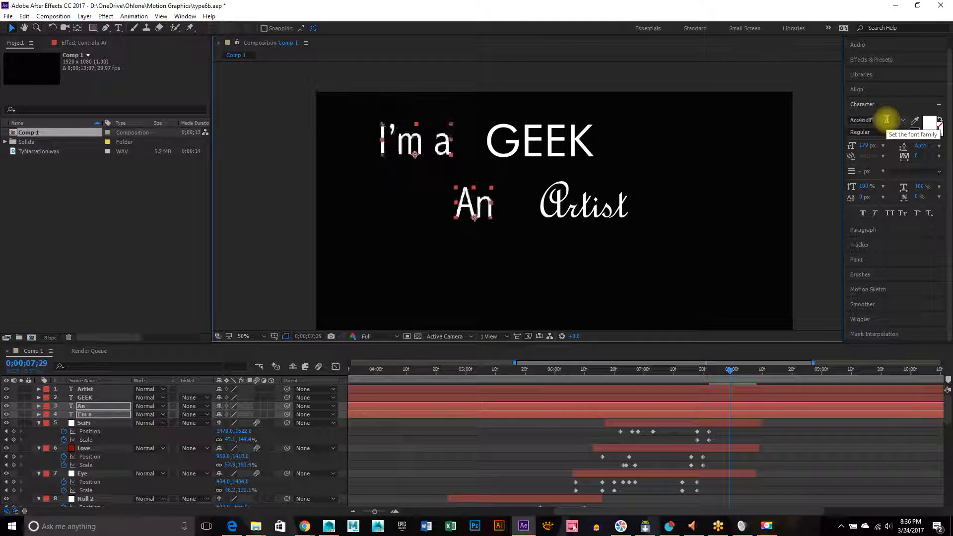
{"action": "scroll", "coordinate": [887, 120], "scroll_direction": "up", "scroll_amount": 3}
{"action": "scroll", "coordinate": [886, 119], "scroll_direction": "down", "scroll_amount": 3}
{"action": "scroll", "coordinate": [886, 120], "scroll_direction": "up", "scroll_amount": 3}
{"action": "scroll", "coordinate": [886, 120], "scroll_direction": "down", "scroll_amount": 2}
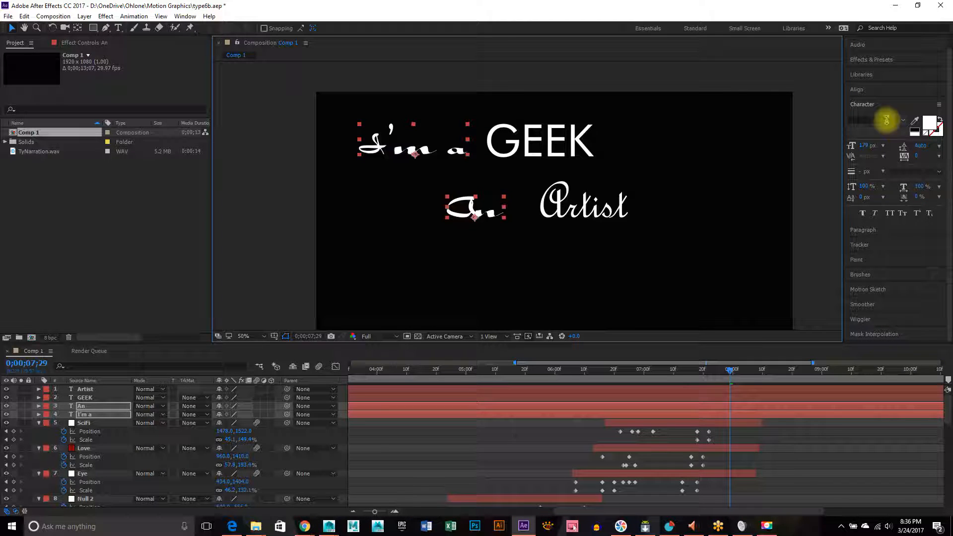
{"action": "scroll", "coordinate": [886, 119], "scroll_direction": "up", "scroll_amount": 1}
{"action": "scroll", "coordinate": [886, 120], "scroll_direction": "down", "scroll_amount": 2}
{"action": "scroll", "coordinate": [886, 120], "scroll_direction": "up", "scroll_amount": 1}
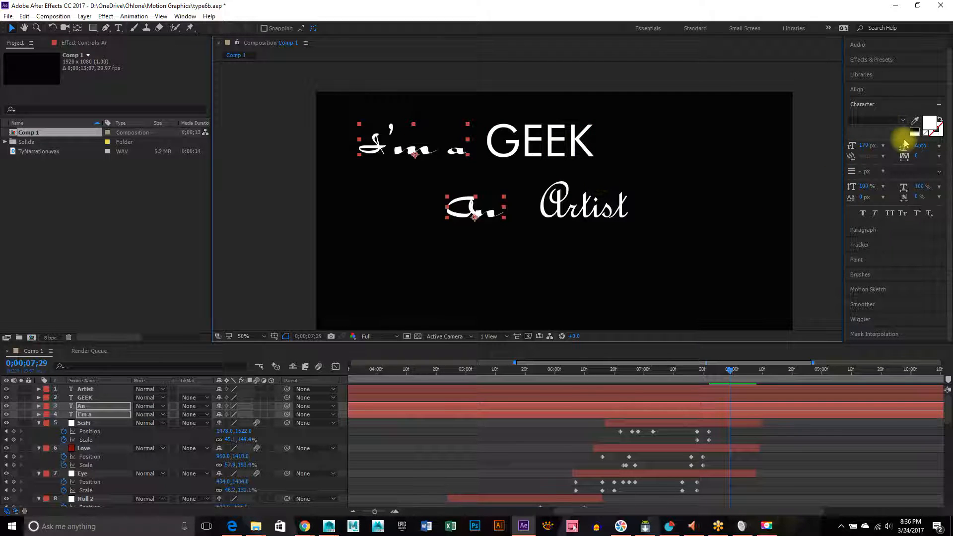
{"action": "scroll", "coordinate": [888, 121], "scroll_direction": "up", "scroll_amount": 1}
{"action": "scroll", "coordinate": [888, 121], "scroll_direction": "down", "scroll_amount": 1}
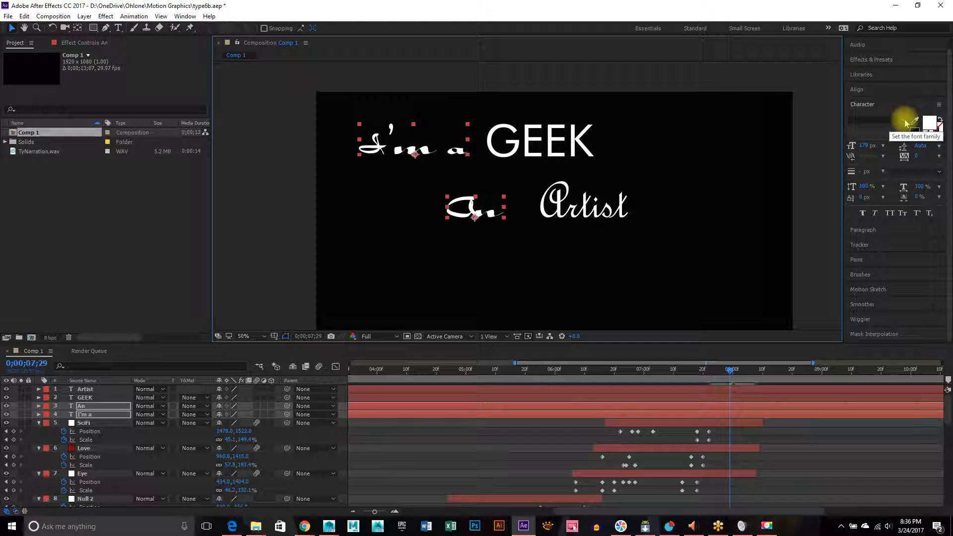
Step: Set the selected "I'm a" and "An" texts to the Calibri font
{"action": "left_click", "coordinate": [902, 120]}
{"action": "scroll", "coordinate": [888, 221], "scroll_direction": "down", "scroll_amount": 8}
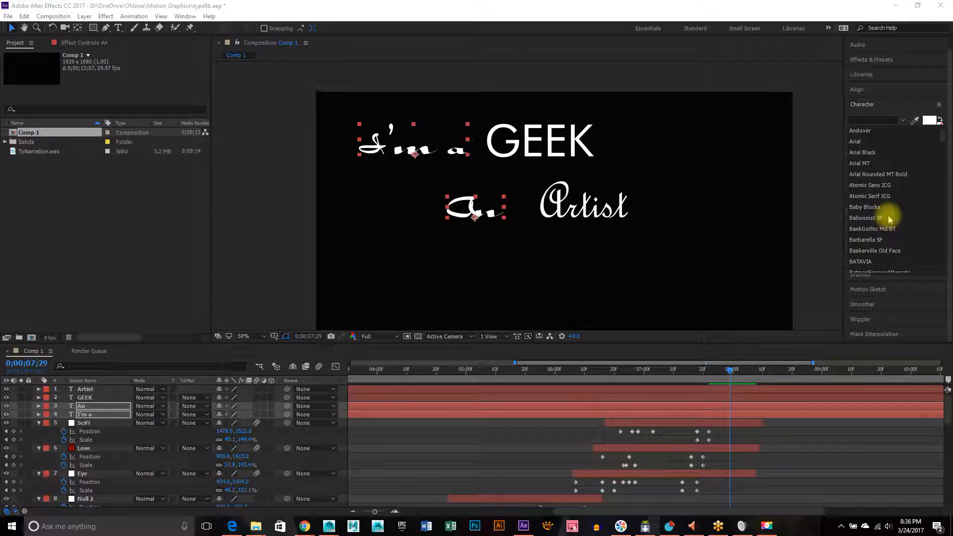
{"action": "scroll", "coordinate": [887, 220], "scroll_direction": "down", "scroll_amount": 2}
{"action": "scroll", "coordinate": [883, 221], "scroll_direction": "down", "scroll_amount": 4}
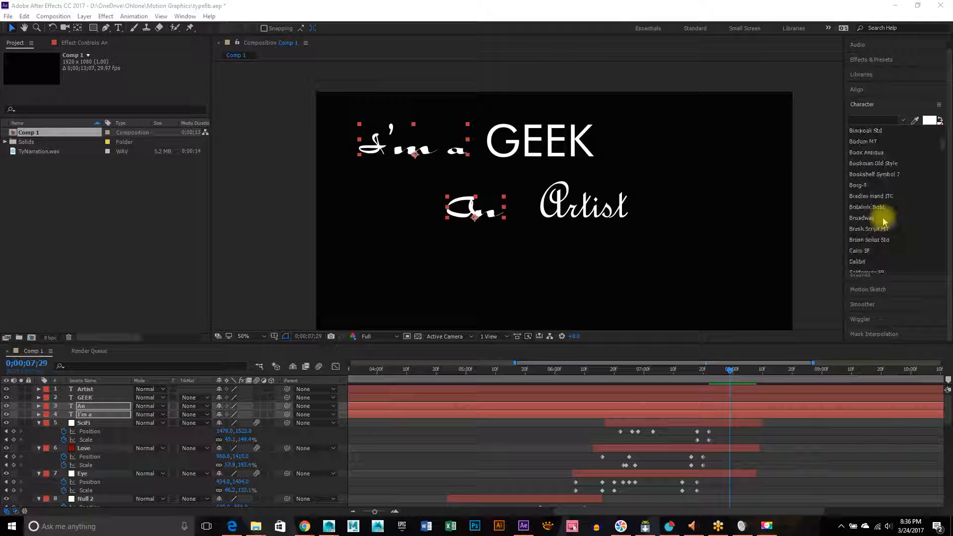
{"action": "scroll", "coordinate": [885, 221], "scroll_direction": "down", "scroll_amount": 3}
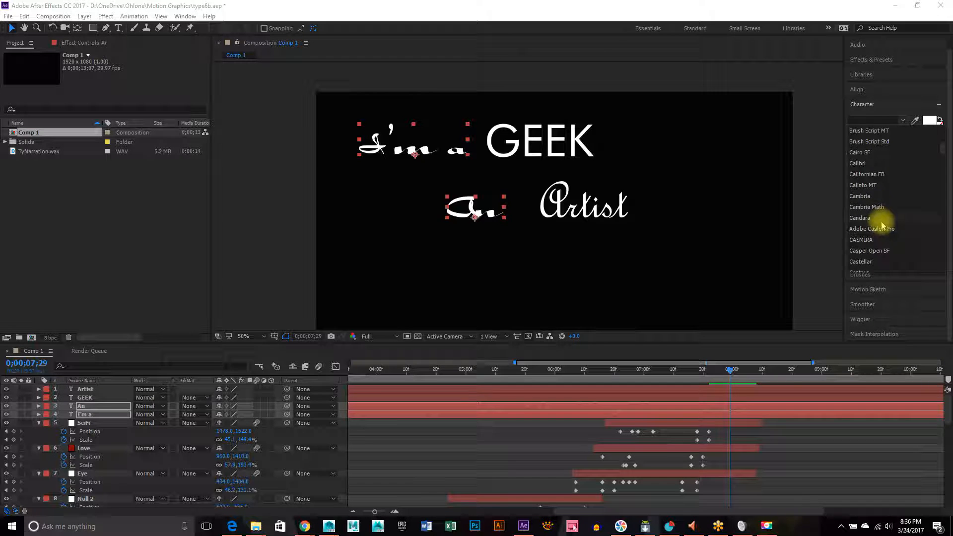
{"action": "left_click", "coordinate": [893, 164]}
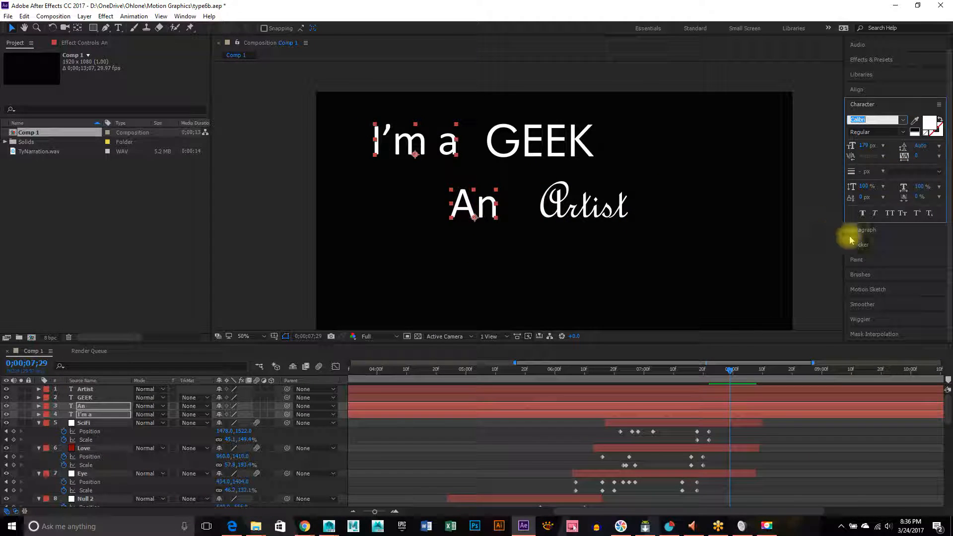
Step: Change the "An" text in the second line to lowercase "an"
{"action": "left_click", "coordinate": [454, 202]}
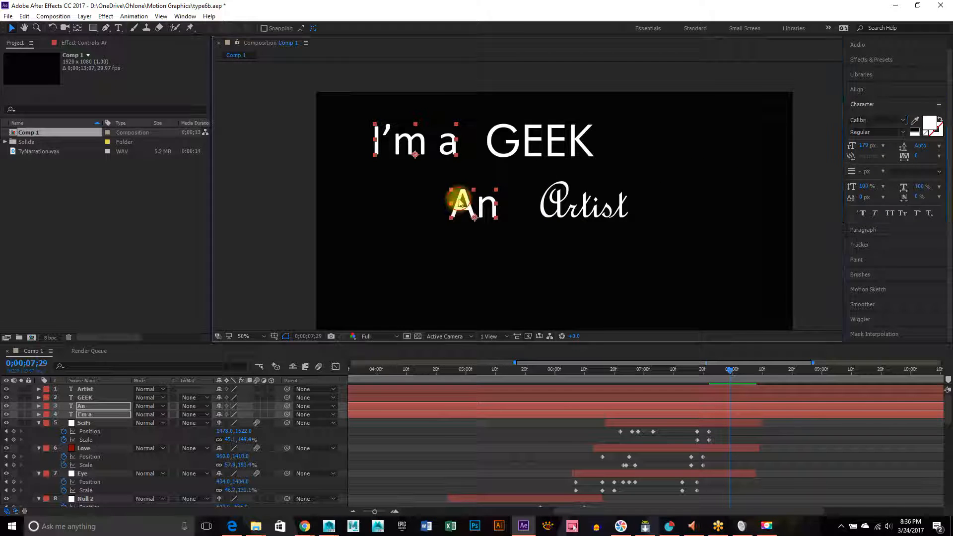
{"action": "left_click", "coordinate": [496, 251]}
{"action": "double_click", "coordinate": [476, 206]}
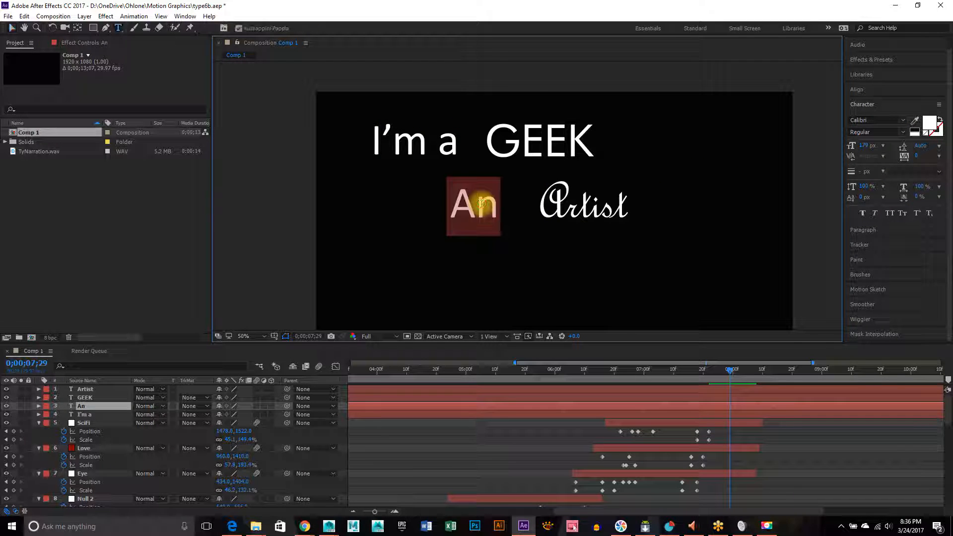
{"action": "type", "text": "an"}
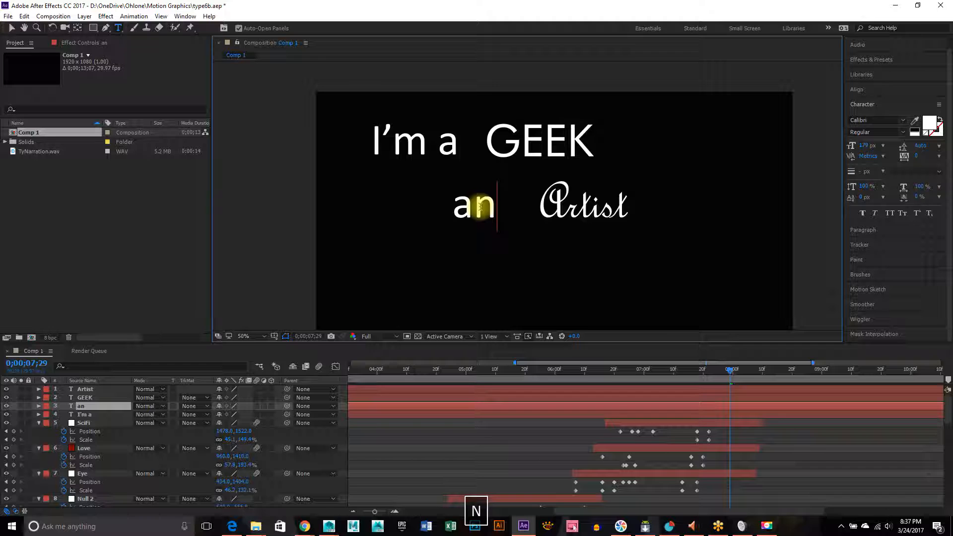
{"action": "left_click", "coordinate": [12, 31]}
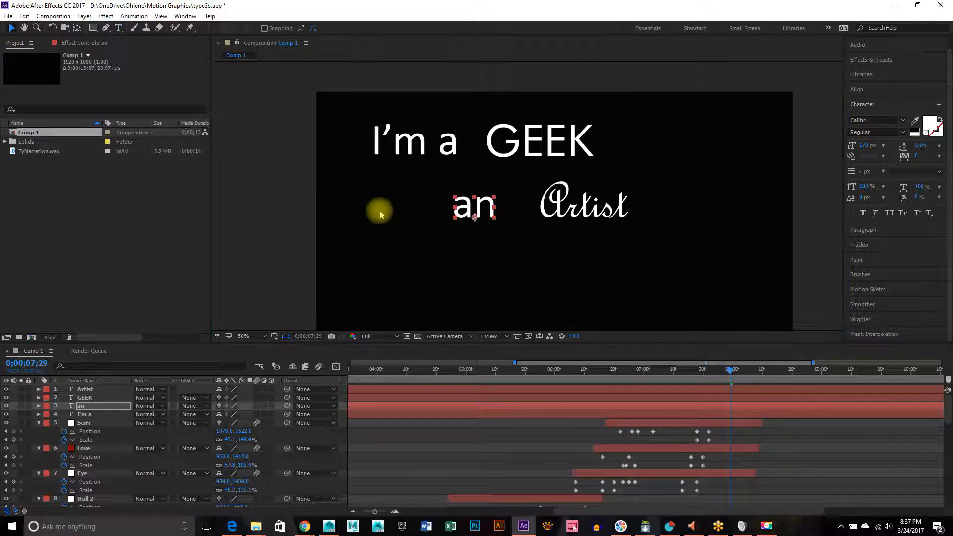
Step: Duplicate the "an" and "Artist" texts together and place the copies as a third line, offset slightly to the right
{"action": "left_click", "coordinate": [588, 221], "text": "shift"}
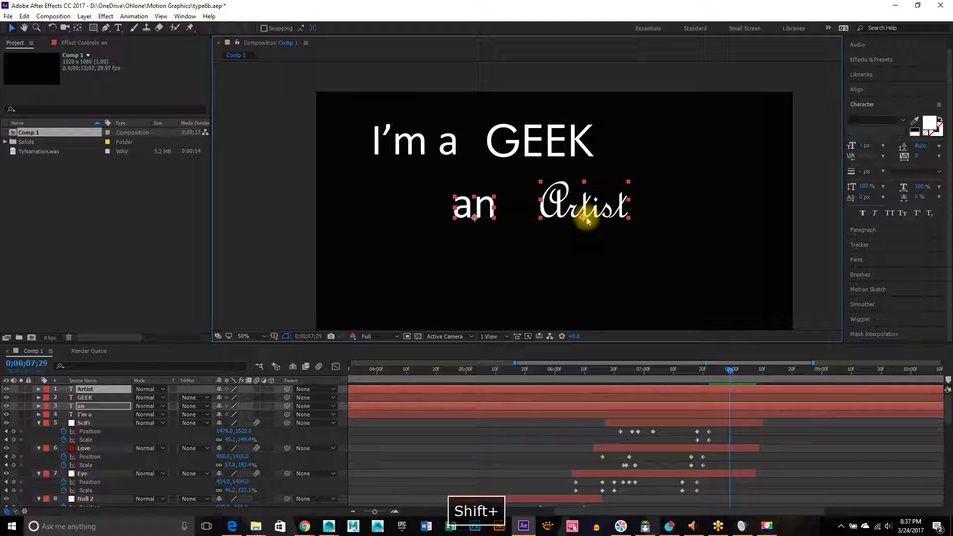
{"action": "key", "text": "ctrl+d"}
{"action": "left_click_drag", "start_coordinate": [595, 204], "coordinate": [630, 262]}
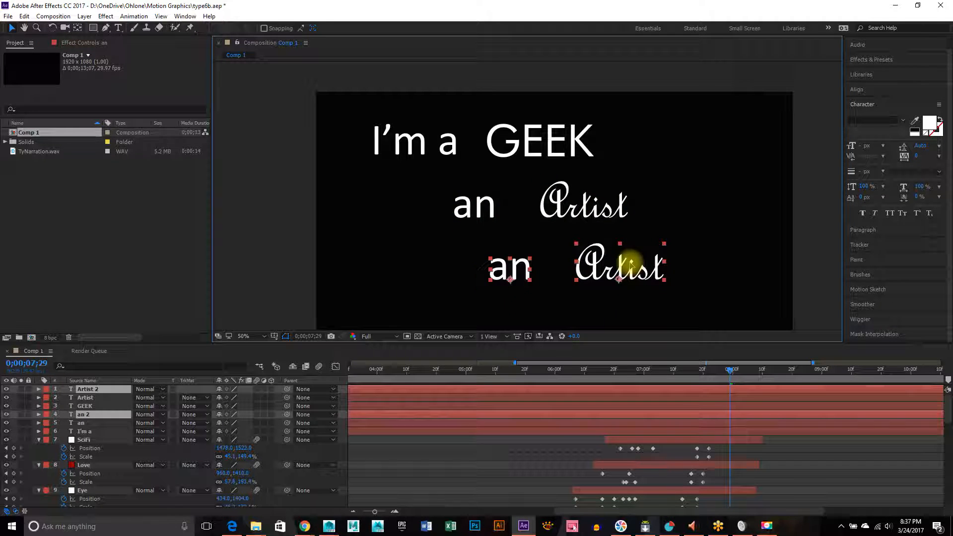
Step: Change the duplicated "an" text in the third line to "and a"
{"action": "left_click", "coordinate": [496, 318]}
{"action": "left_click", "coordinate": [503, 272]}
{"action": "double_click", "coordinate": [504, 273]}
{"action": "type", "text": "and a"}
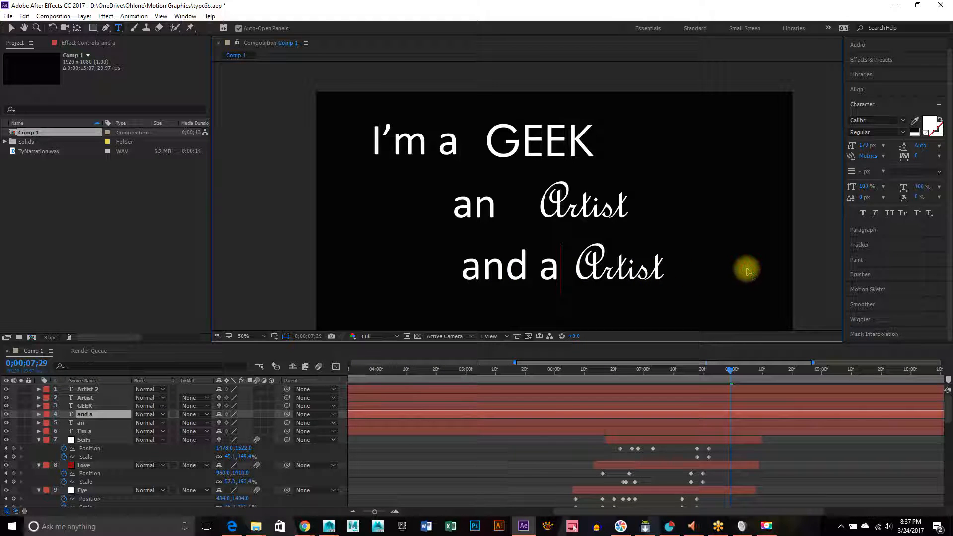
{"action": "left_click", "coordinate": [18, 27]}
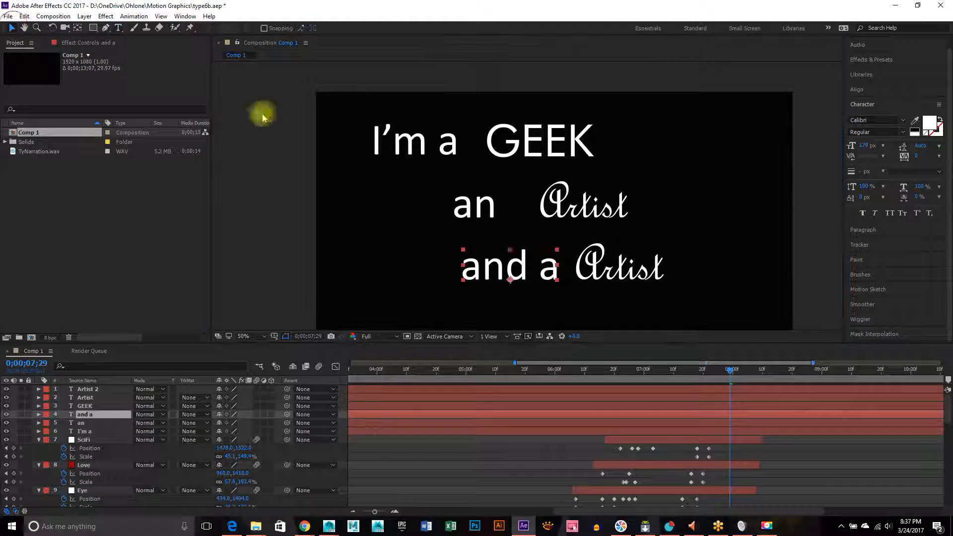
Step: Change the duplicated "Artist" text in the third line to "DAD" and move it right to leave a gap after "and a"
{"action": "left_click", "coordinate": [643, 271]}
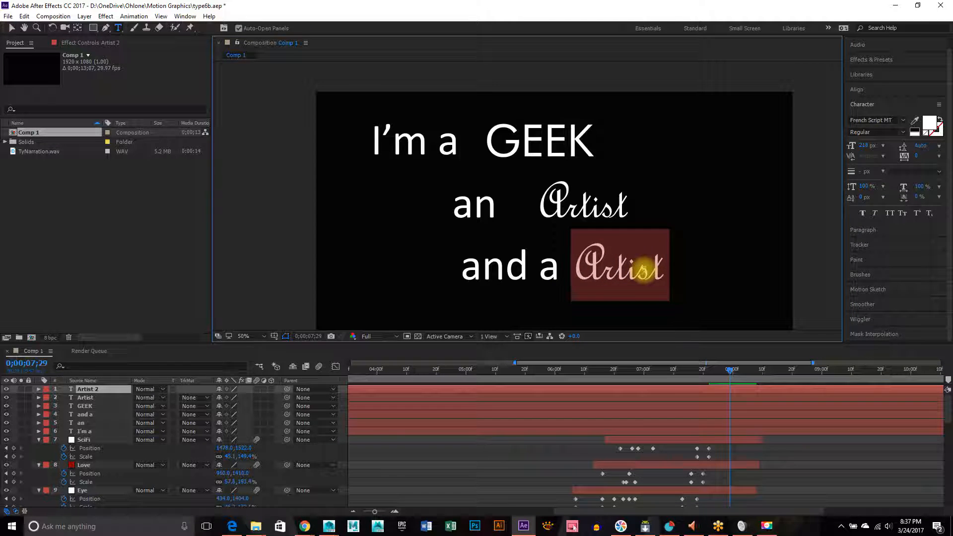
{"action": "type", "text": "DAD"}
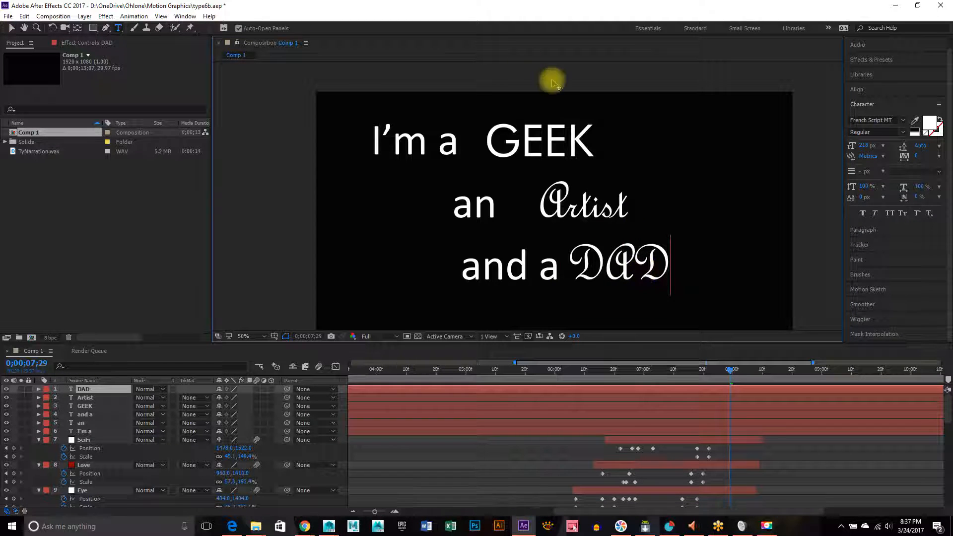
{"action": "left_click", "coordinate": [11, 27]}
{"action": "left_click_drag", "start_coordinate": [617, 268], "coordinate": [649, 270]}
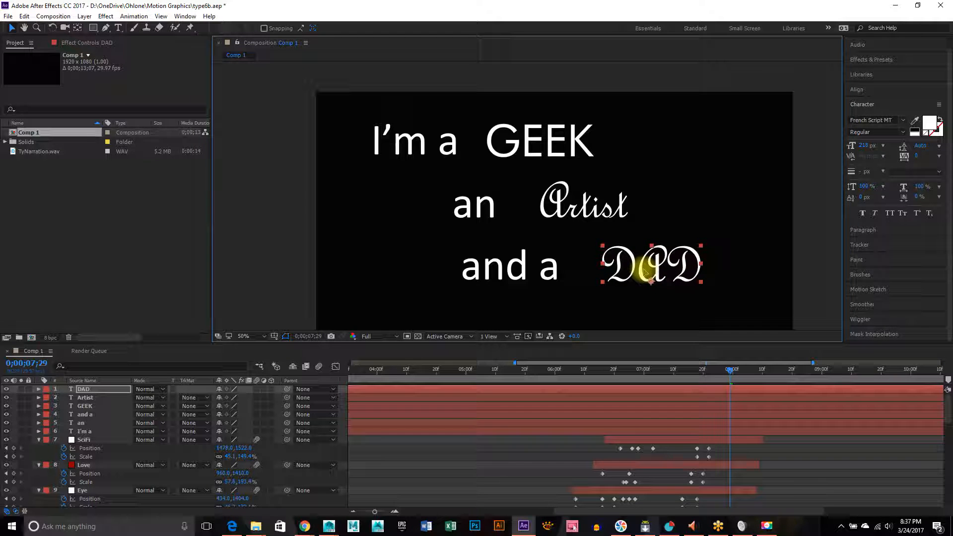
Step: Try out different fonts on the "DAD" text, starting with Geometr231 Lt BT and stepping through further typefaces
{"action": "left_click", "coordinate": [902, 120]}
{"action": "scroll", "coordinate": [907, 180], "scroll_direction": "down", "scroll_amount": 1}
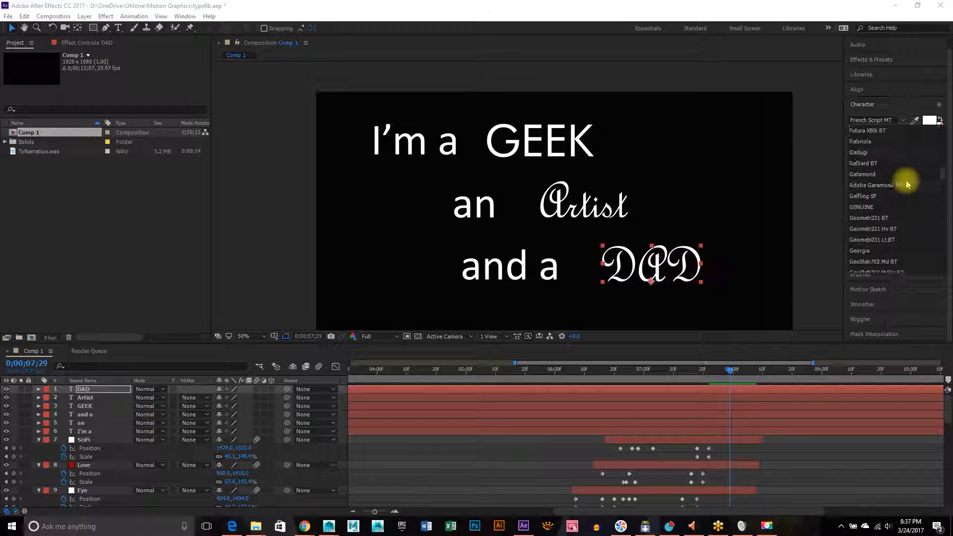
{"action": "left_click", "coordinate": [884, 234]}
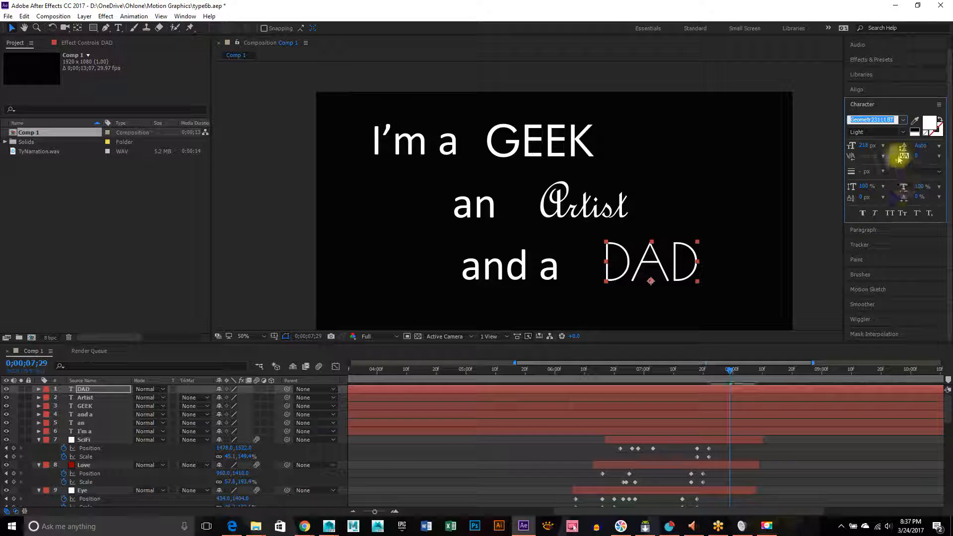
{"action": "scroll", "coordinate": [896, 118], "scroll_direction": "down", "scroll_amount": 3}
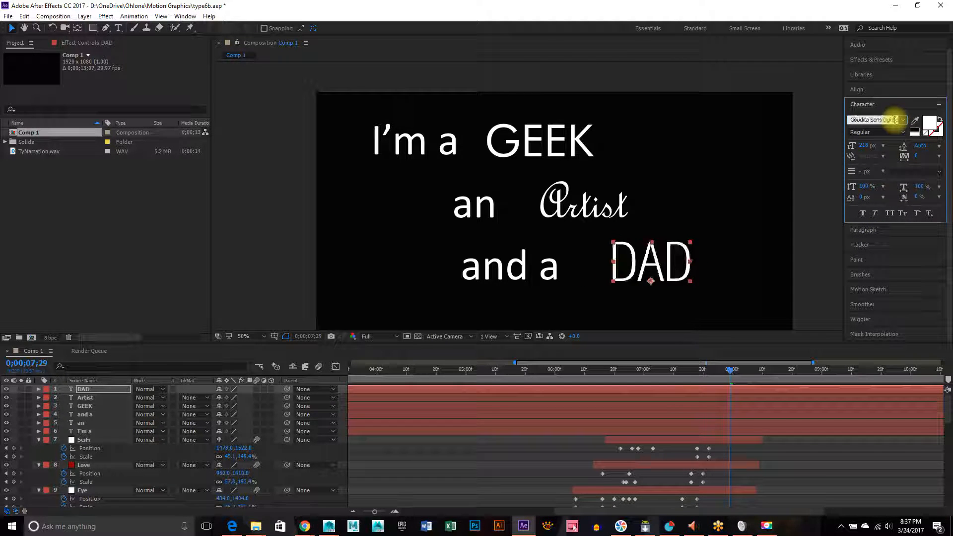
{"action": "scroll", "coordinate": [893, 119], "scroll_direction": "down", "scroll_amount": 2}
{"action": "scroll", "coordinate": [893, 119], "scroll_direction": "down", "scroll_amount": 1}
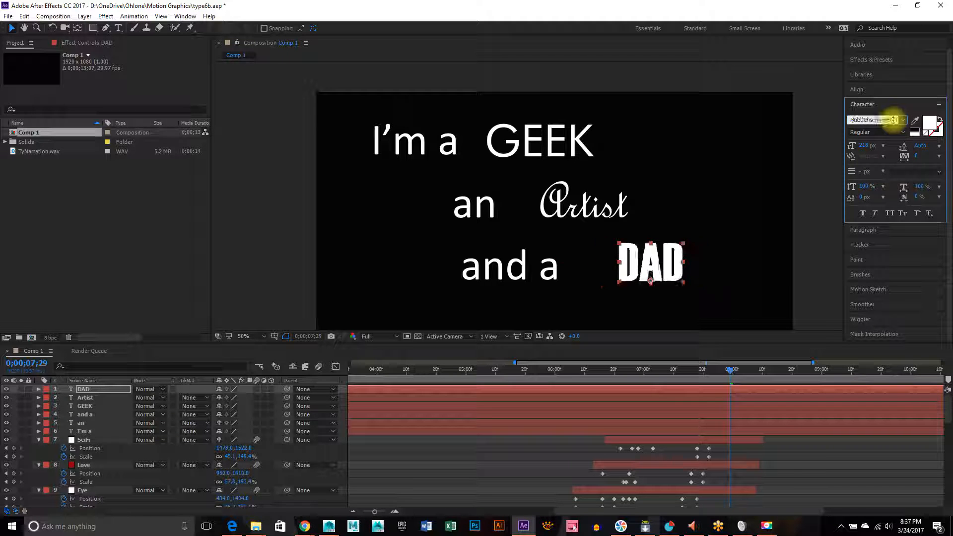
{"action": "scroll", "coordinate": [893, 119], "scroll_direction": "down", "scroll_amount": 2}
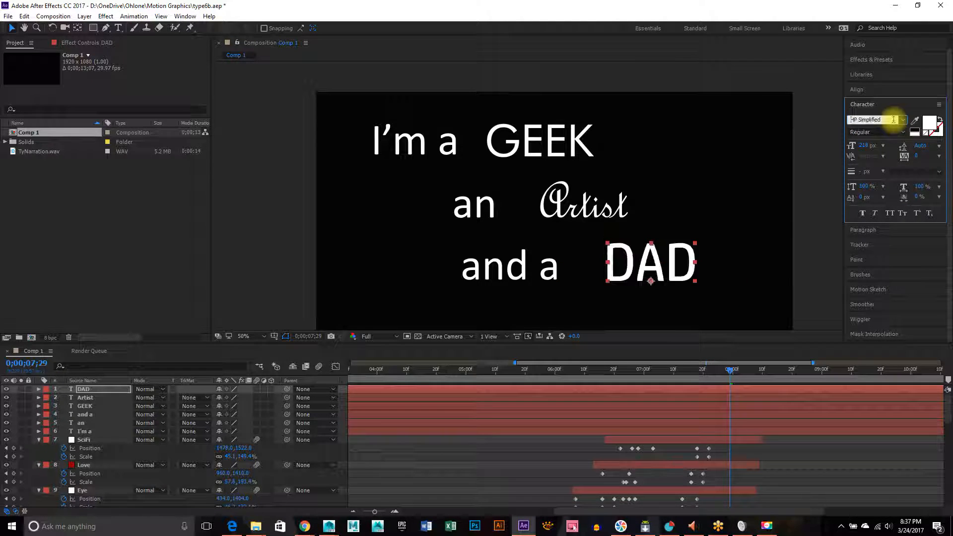
{"action": "scroll", "coordinate": [893, 119], "scroll_direction": "down", "scroll_amount": 1}
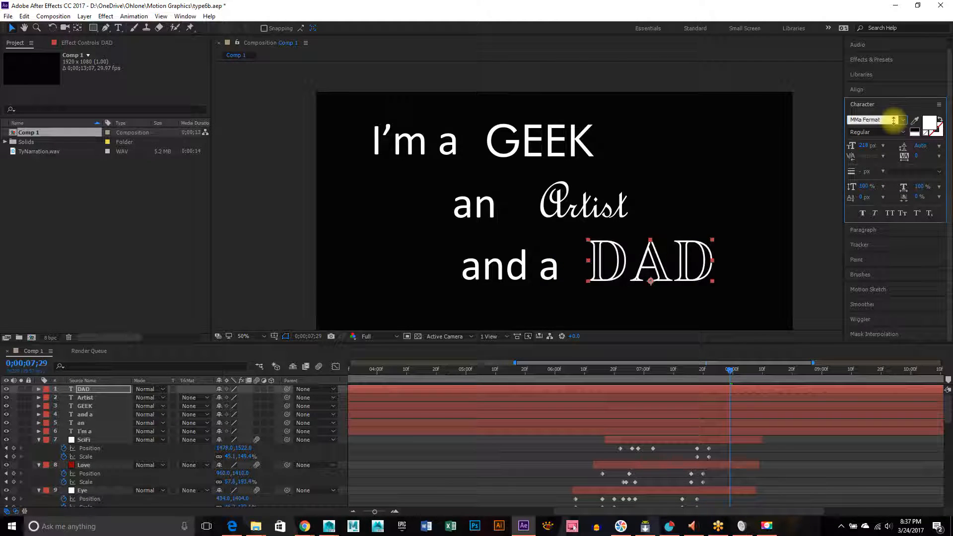
{"action": "scroll", "coordinate": [893, 119], "scroll_direction": "down", "scroll_amount": 1}
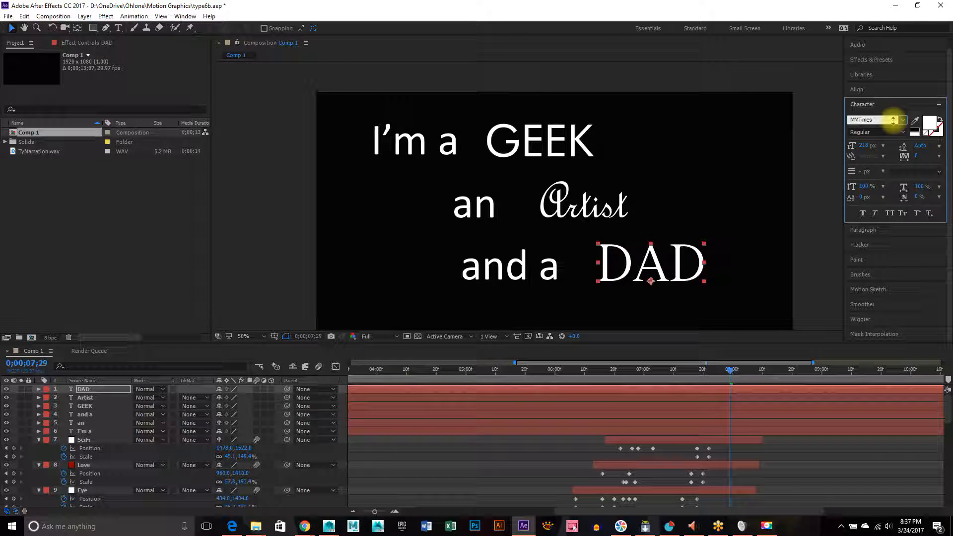
{"action": "scroll", "coordinate": [893, 119], "scroll_direction": "down", "scroll_amount": 1}
{"action": "scroll", "coordinate": [893, 120], "scroll_direction": "down", "scroll_amount": 1}
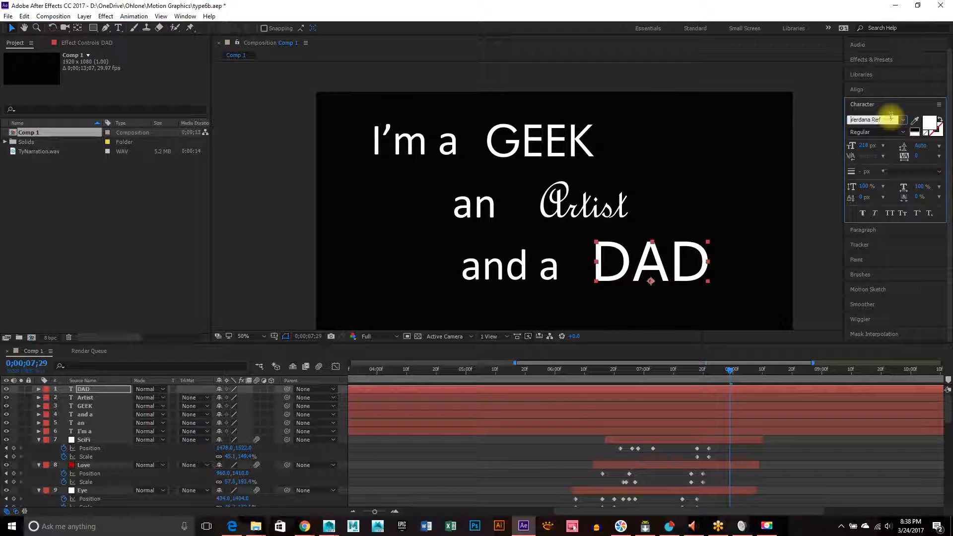
Step: Step through more typefaces for the "DAD" text and leave it in Segoe UI Emoji
{"action": "key", "text": "Down"}
{"action": "key", "text": "Down"}
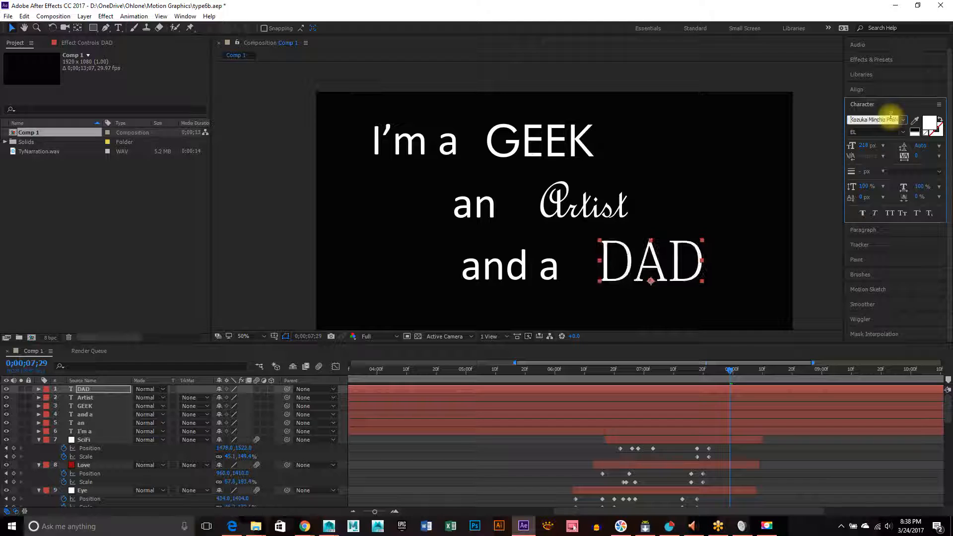
{"action": "key", "text": "Down"}
{"action": "key", "text": "Down"}
{"action": "key", "text": "Up"}
{"action": "key", "text": "Up"}
{"action": "key", "text": "Up"}
{"action": "key", "text": "Up"}
{"action": "key", "text": "Up"}
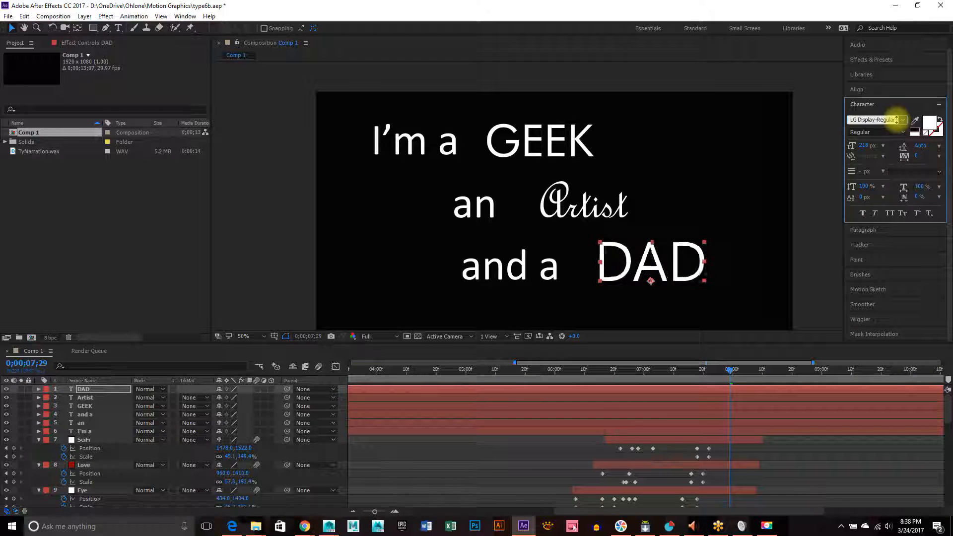
{"action": "key", "text": "Down"}
{"action": "key", "text": "Down"}
{"action": "key", "text": "Down"}
{"action": "key", "text": "Down"}
{"action": "key", "text": "Down"}
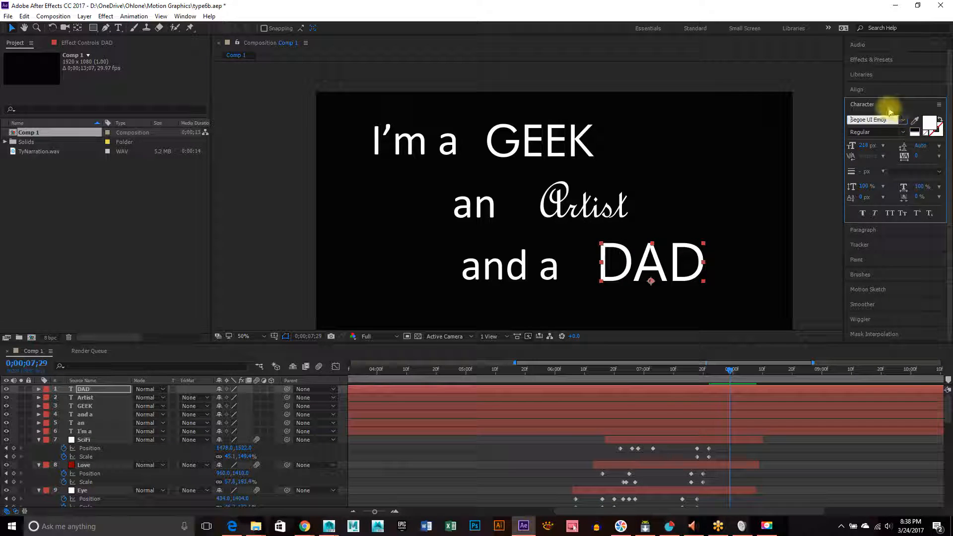
{"action": "left_click", "coordinate": [903, 120]}
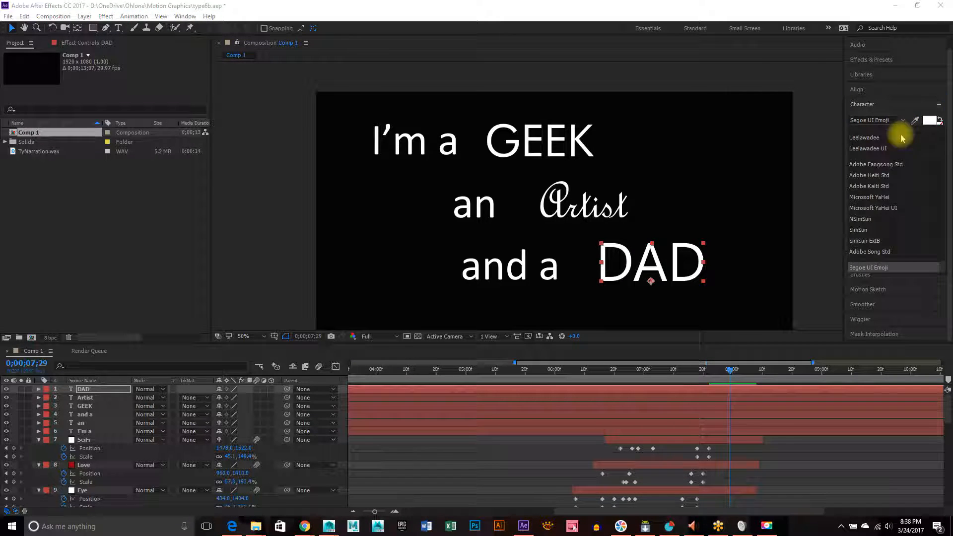
{"action": "left_click", "coordinate": [789, 149]}
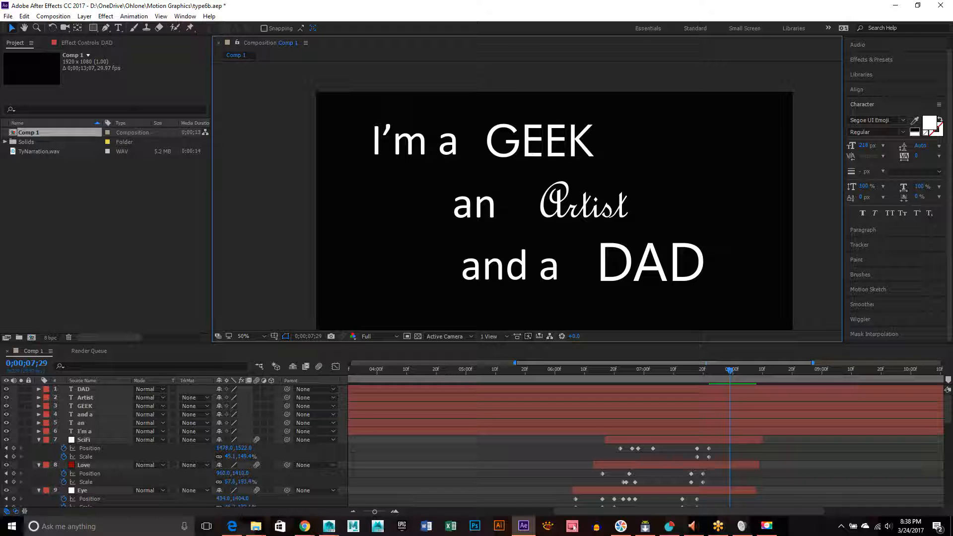
{"action": "key", "text": "F10"}
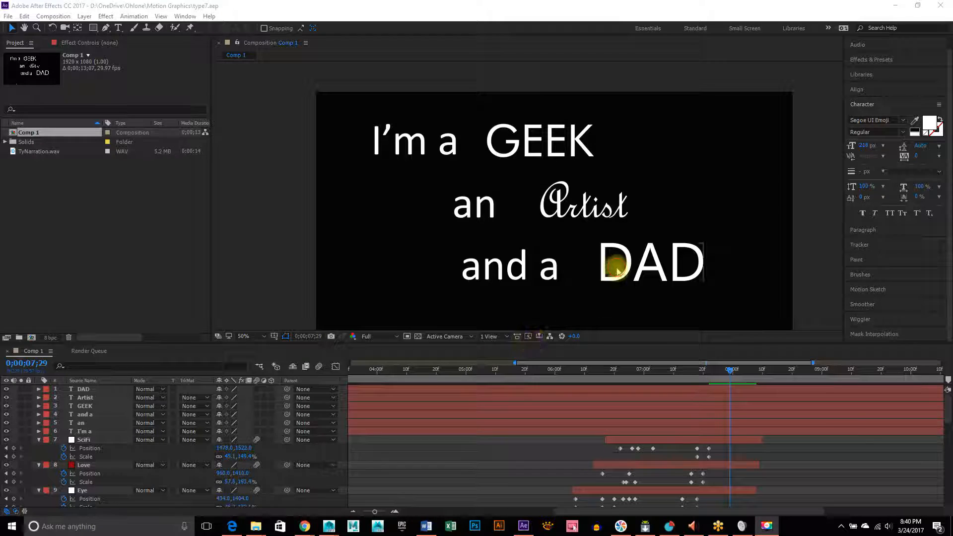
Step: Change the "DAD" text's font to Baby Blocks
{"action": "left_click", "coordinate": [615, 265]}
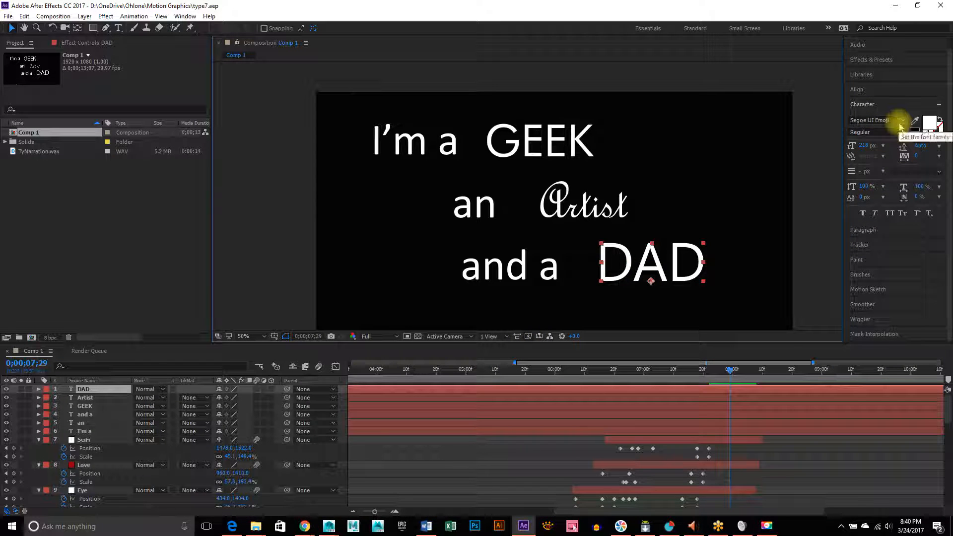
{"action": "left_click", "coordinate": [900, 122]}
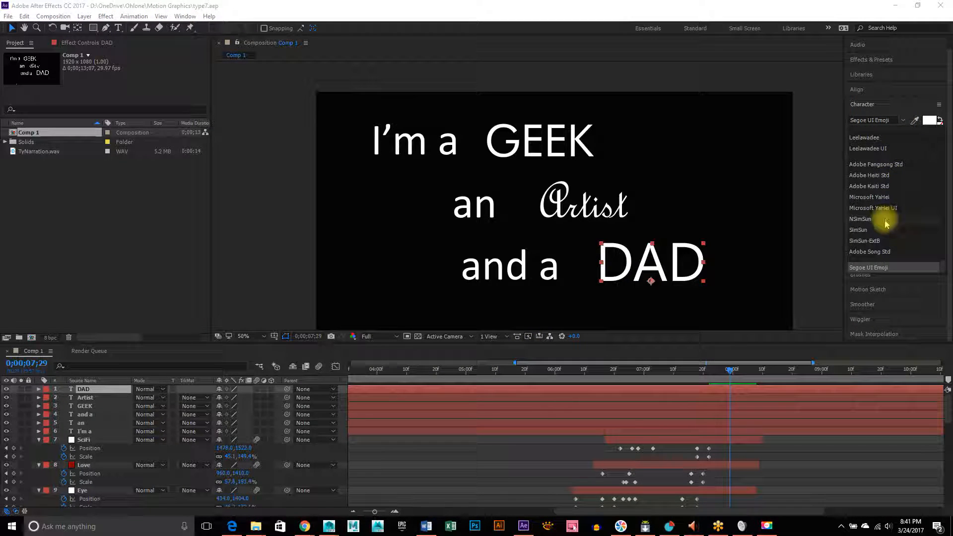
{"action": "scroll", "coordinate": [888, 225], "scroll_direction": "down", "scroll_amount": 10}
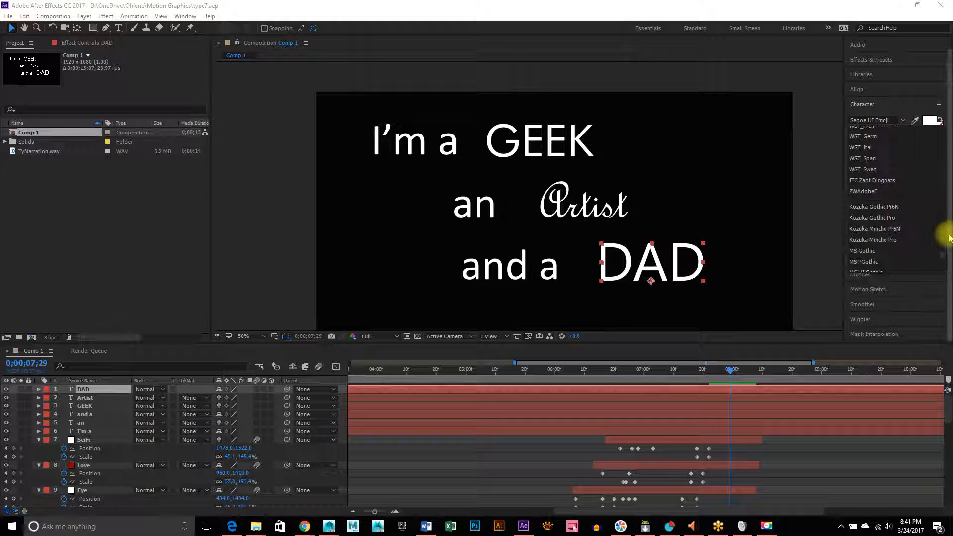
{"action": "left_click_drag", "start_coordinate": [944, 259], "coordinate": [950, 151]}
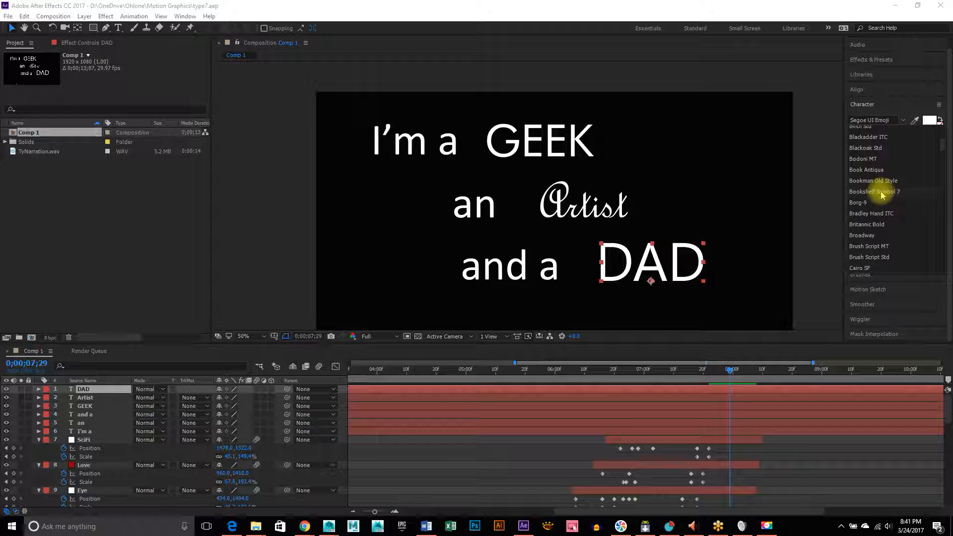
{"action": "scroll", "coordinate": [881, 183], "scroll_direction": "up", "scroll_amount": 1}
{"action": "scroll", "coordinate": [881, 174], "scroll_direction": "up", "scroll_amount": 6}
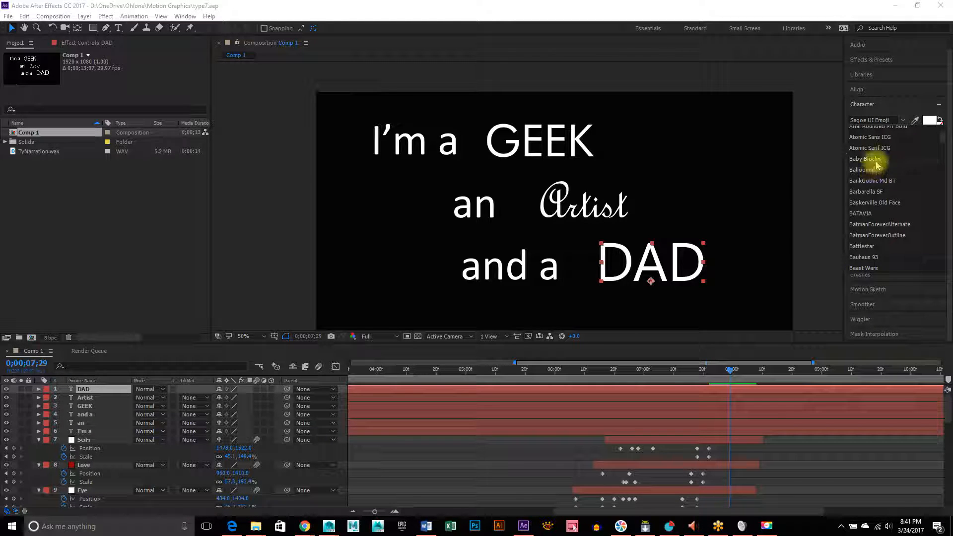
{"action": "left_click", "coordinate": [871, 159]}
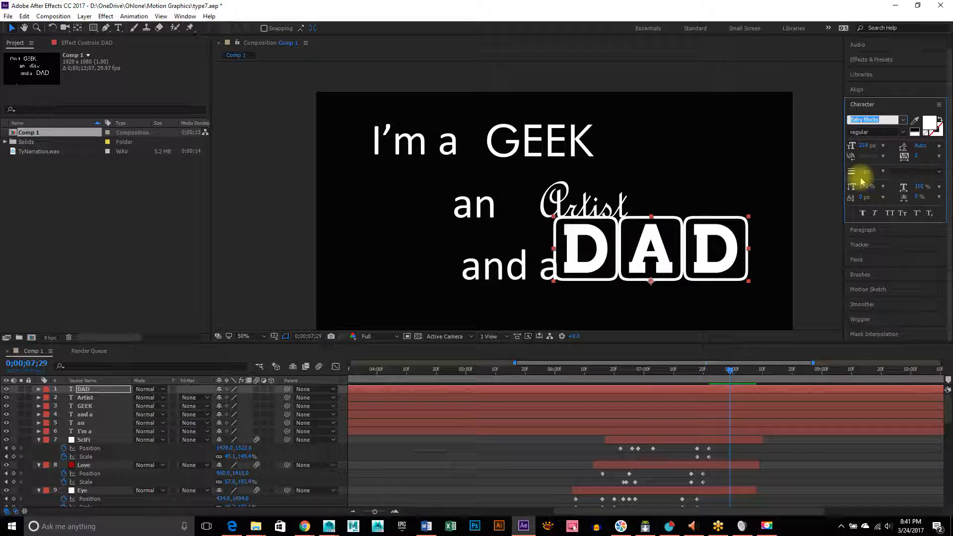
Step: Reduce the "DAD" text's font size to 159 px and nudge it slightly so it clears the neighbouring words
{"action": "left_click_drag", "start_coordinate": [862, 146], "coordinate": [838, 145]}
{"action": "left_click", "coordinate": [685, 256]}
{"action": "left_click_drag", "start_coordinate": [684, 255], "coordinate": [683, 256]}
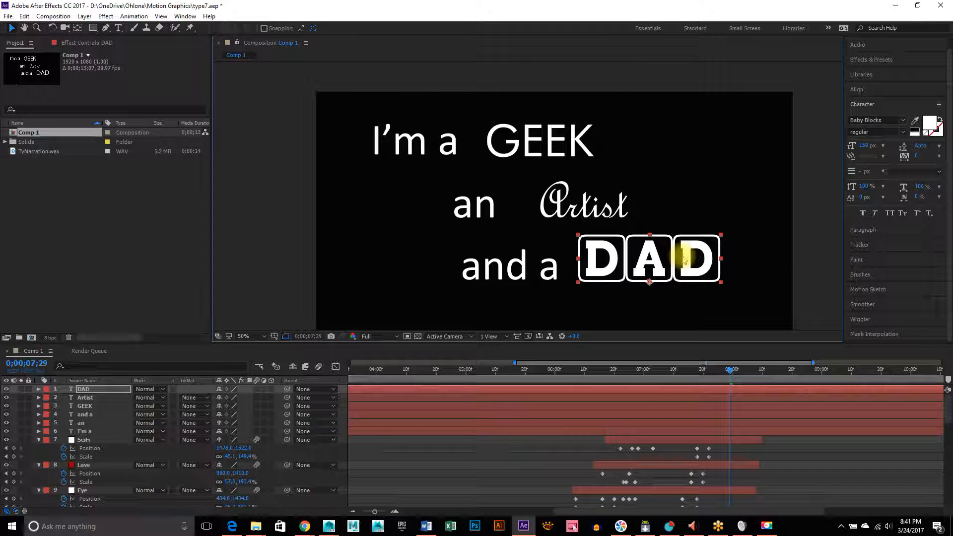
{"action": "left_click", "coordinate": [615, 211]}
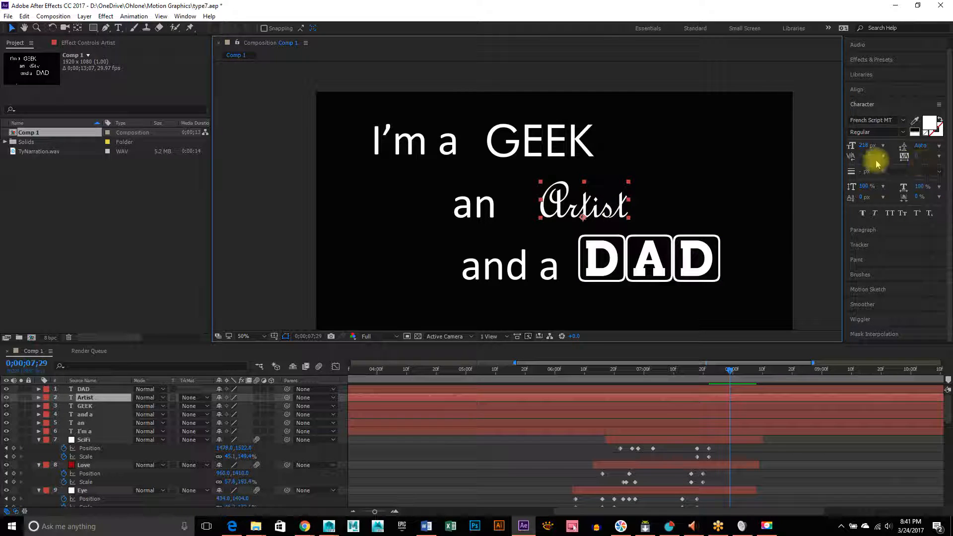
{"action": "left_click", "coordinate": [881, 131]}
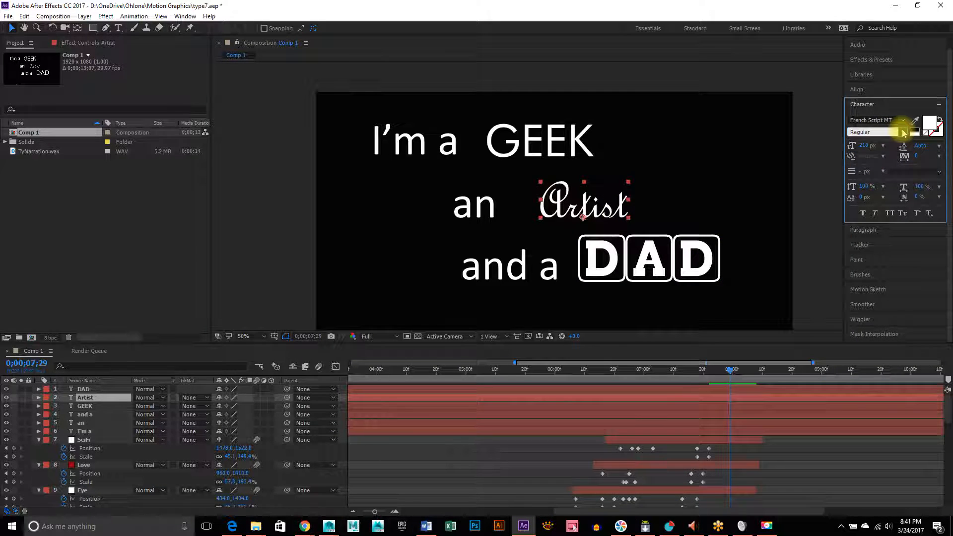
{"action": "left_click", "coordinate": [629, 84]}
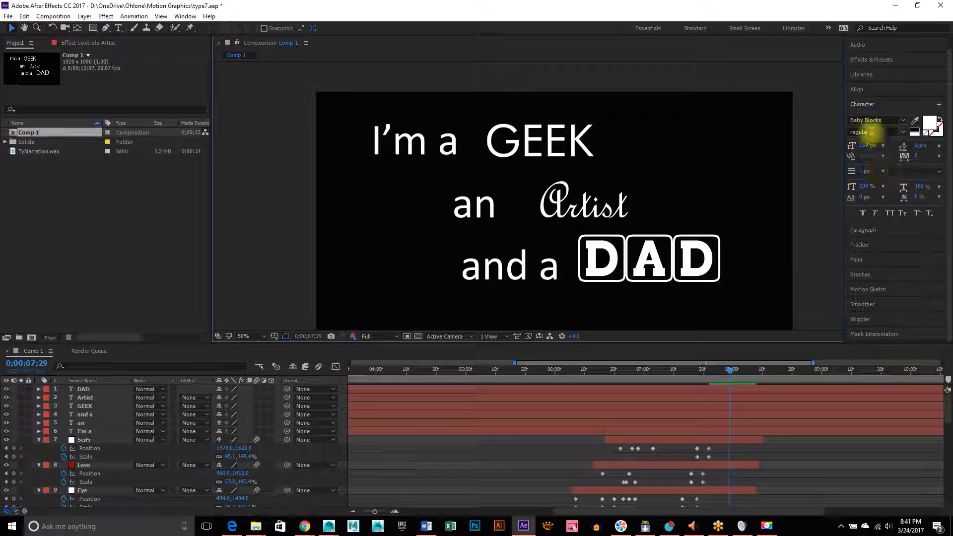
{"action": "left_click", "coordinate": [868, 148]}
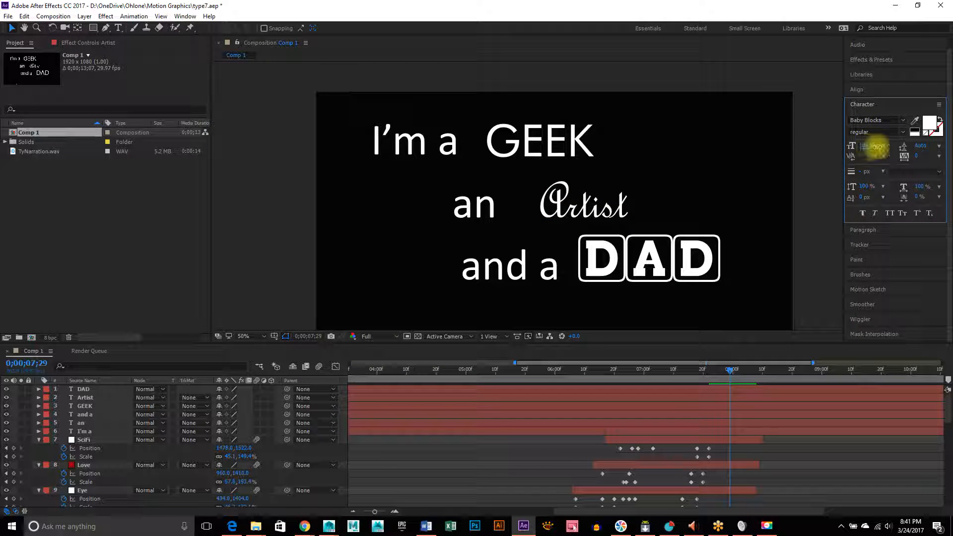
Step: Enlarge the "Artist" text to a font size of 272 px and shift it slightly left, keeping its original letter tracking
{"action": "left_click", "coordinate": [606, 207]}
{"action": "left_click", "coordinate": [868, 148]}
{"action": "left_click_drag", "start_coordinate": [868, 147], "coordinate": [901, 154]}
{"action": "left_click", "coordinate": [608, 216]}
{"action": "left_click_drag", "start_coordinate": [607, 215], "coordinate": [603, 214]}
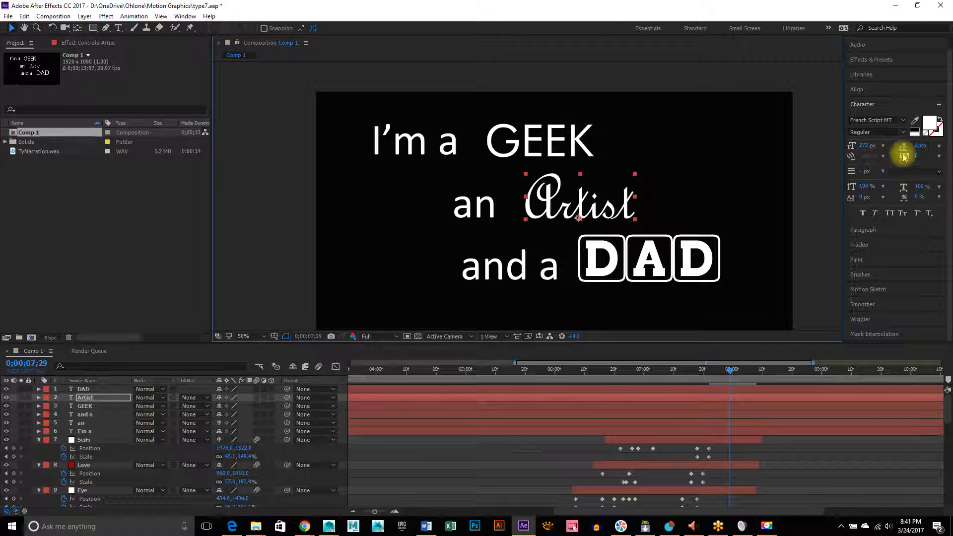
{"action": "left_click_drag", "start_coordinate": [917, 157], "coordinate": [935, 160]}
{"action": "key", "text": "ctrl+z"}
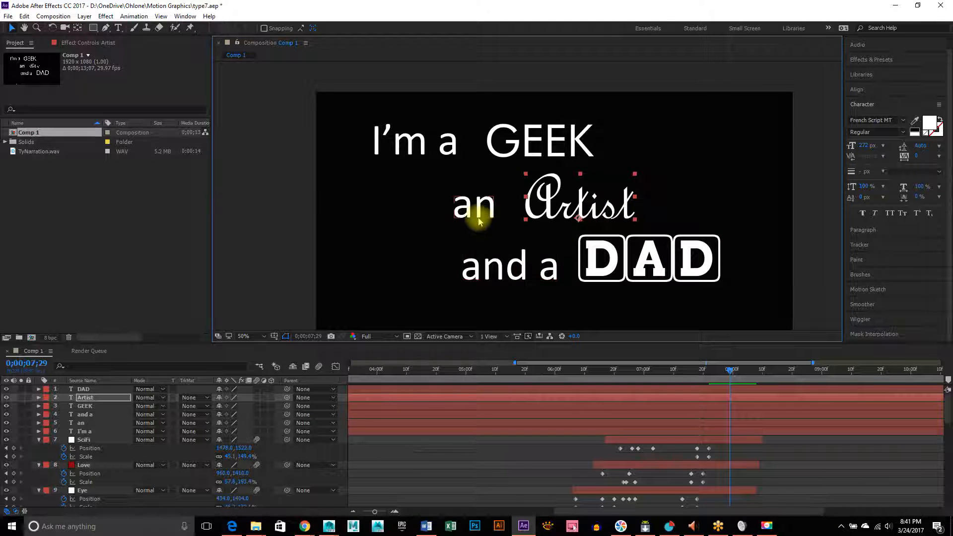
Step: Set the font size of the connecting texts "I'm a", "an" and "and a" together to 156 px
{"action": "left_click", "coordinate": [464, 208]}
{"action": "left_click", "coordinate": [434, 142], "text": "shift"}
{"action": "left_click", "coordinate": [500, 270], "text": "shift"}
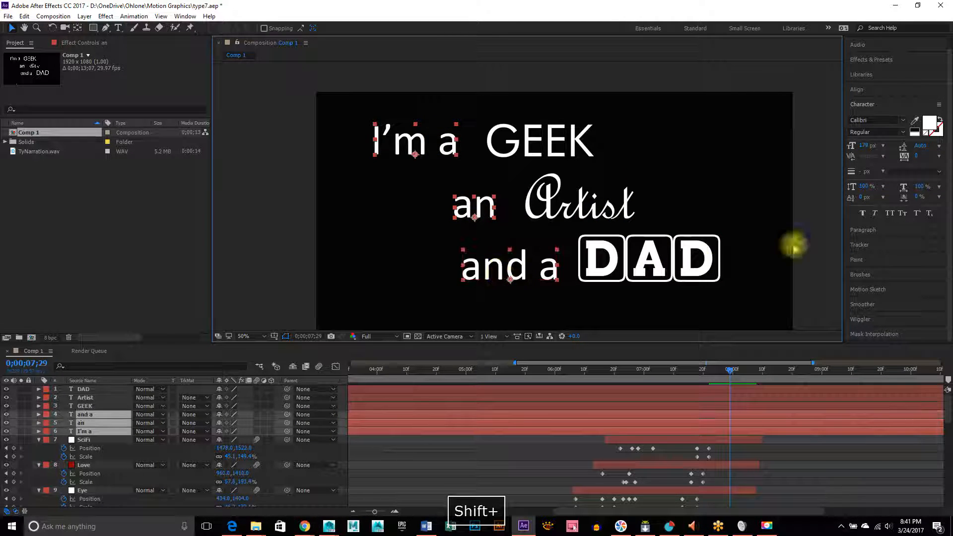
{"action": "left_click_drag", "start_coordinate": [866, 148], "coordinate": [846, 147]}
Step: Reposition "I'm a", "an" and "and a" slightly lower, leaving a small gap before the large word on each line
{"action": "left_click", "coordinate": [437, 141]}
{"action": "left_click_drag", "start_coordinate": [415, 145], "coordinate": [433, 155]}
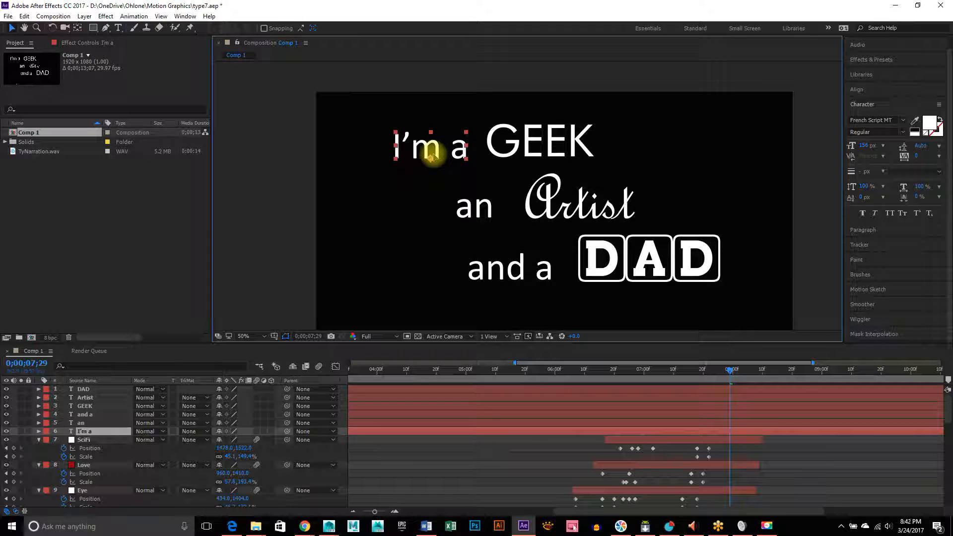
{"action": "left_click", "coordinate": [471, 209]}
{"action": "left_click_drag", "start_coordinate": [473, 211], "coordinate": [483, 217]}
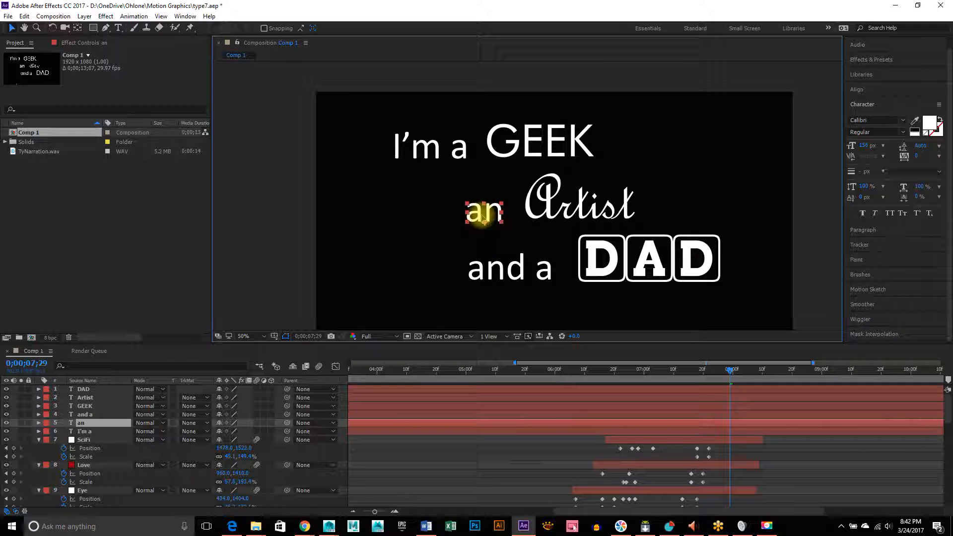
{"action": "mouse_move", "coordinate": [436, 149]}
{"action": "left_mouse_down"}
{"action": "mouse_move", "coordinate": [425, 149]}
{"action": "mouse_move", "coordinate": [436, 154]}
{"action": "left_mouse_up"}
{"action": "left_click_drag", "start_coordinate": [509, 273], "coordinate": [514, 275]}
{"action": "left_click_drag", "start_coordinate": [484, 211], "coordinate": [470, 214]}
{"action": "left_click", "coordinate": [605, 218]}
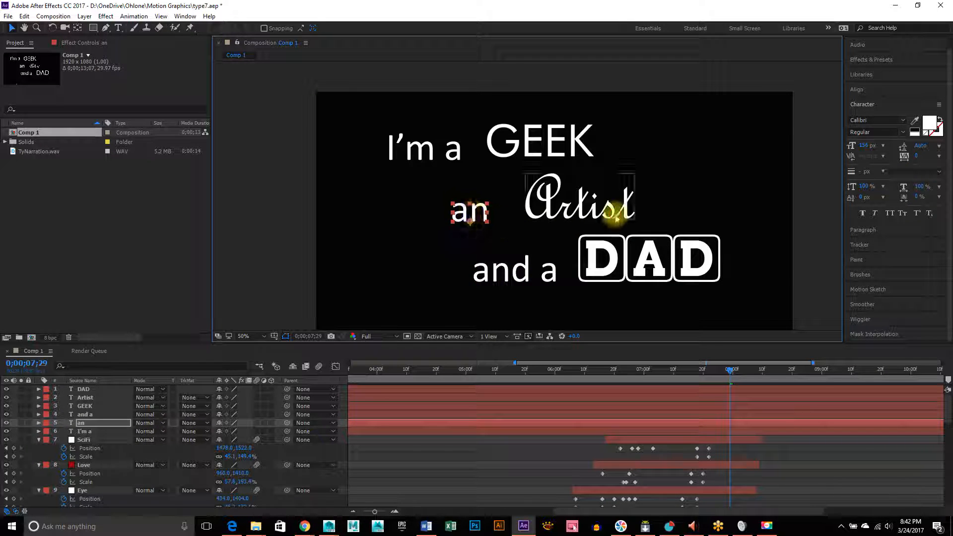
Step: Move the "and a" and "DAD" texts together slightly down and right to widen the space below the second line
{"action": "left_click", "coordinate": [534, 270]}
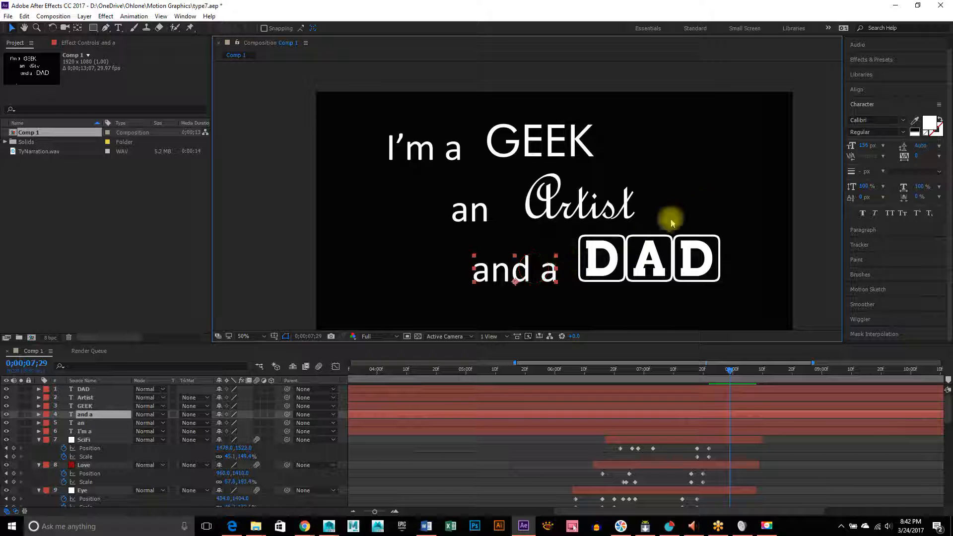
{"action": "left_click", "coordinate": [579, 230]}
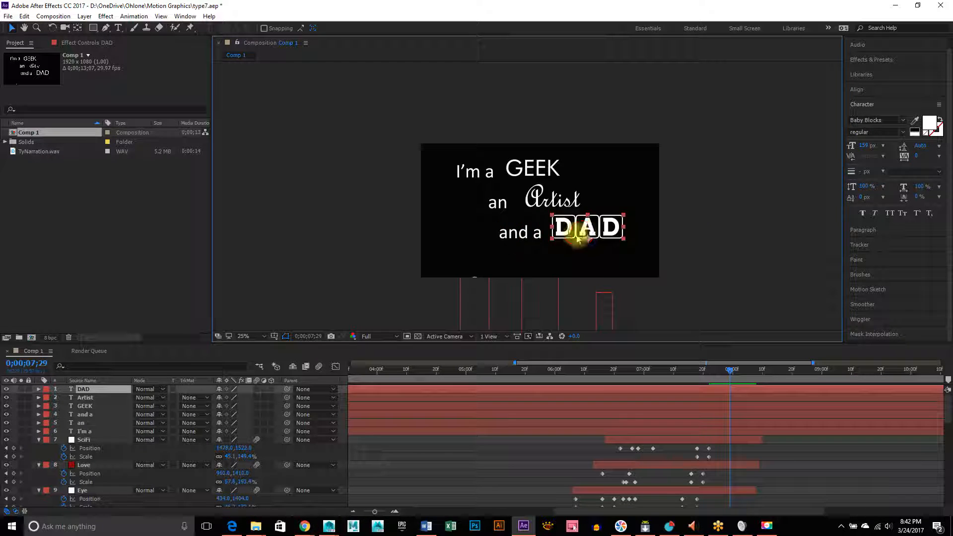
{"action": "left_click", "coordinate": [516, 234], "text": "shift"}
{"action": "left_click_drag", "start_coordinate": [573, 228], "coordinate": [577, 236]}
Step: Move the "an" and "Artist" texts together slightly down to space the second line between the other two
{"action": "left_click", "coordinate": [554, 202]}
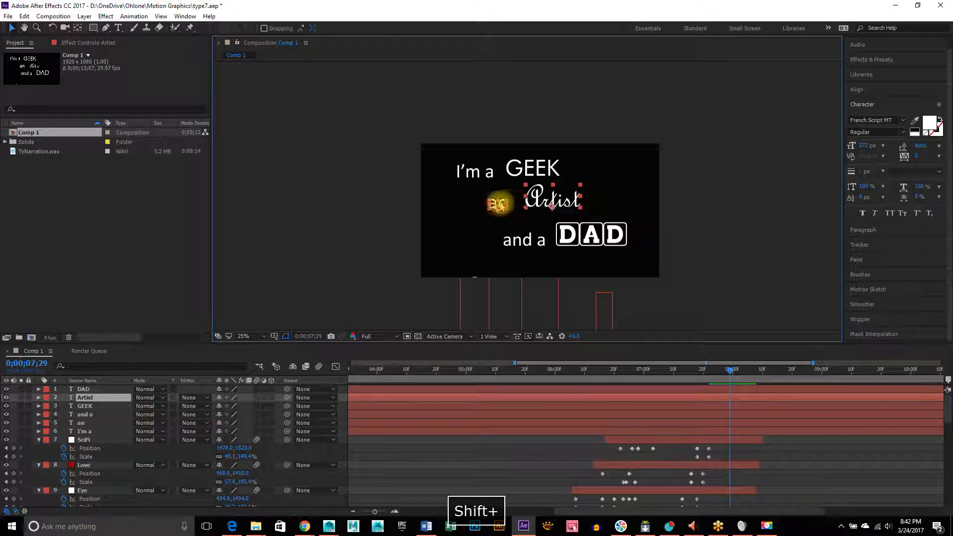
{"action": "left_click", "coordinate": [498, 205], "text": "shift"}
{"action": "left_click_drag", "start_coordinate": [549, 199], "coordinate": [540, 203]}
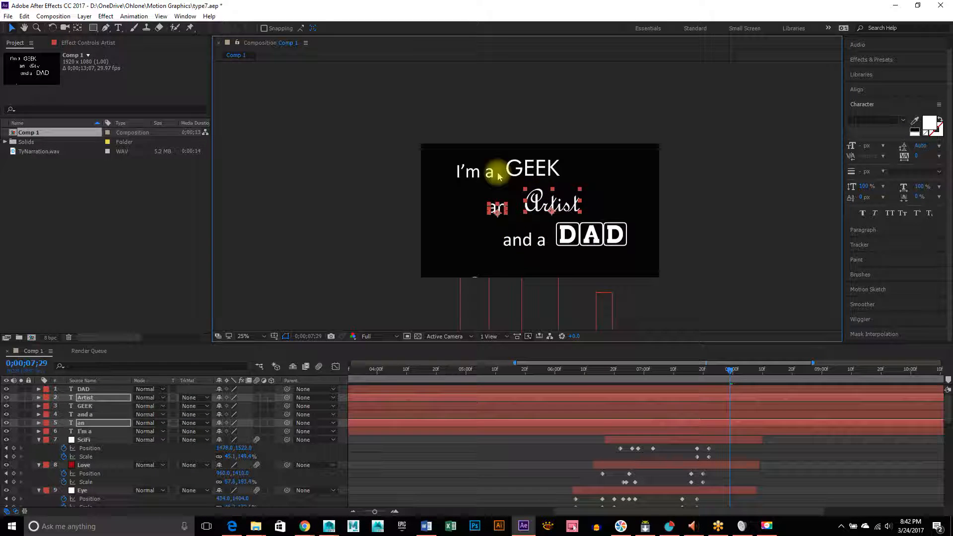
Step: Move the "I'm a" and "GEEK" texts together slightly down and left to even out the first line's placement
{"action": "left_click", "coordinate": [478, 170]}
{"action": "left_click", "coordinate": [553, 168], "text": "shift"}
{"action": "left_click_drag", "start_coordinate": [553, 168], "coordinate": [548, 170]}
{"action": "left_click", "coordinate": [556, 127]}
{"action": "scroll", "coordinate": [617, 241], "scroll_direction": "up", "scroll_amount": 2}
{"action": "key", "text": "super"}
{"action": "key", "text": "super"}
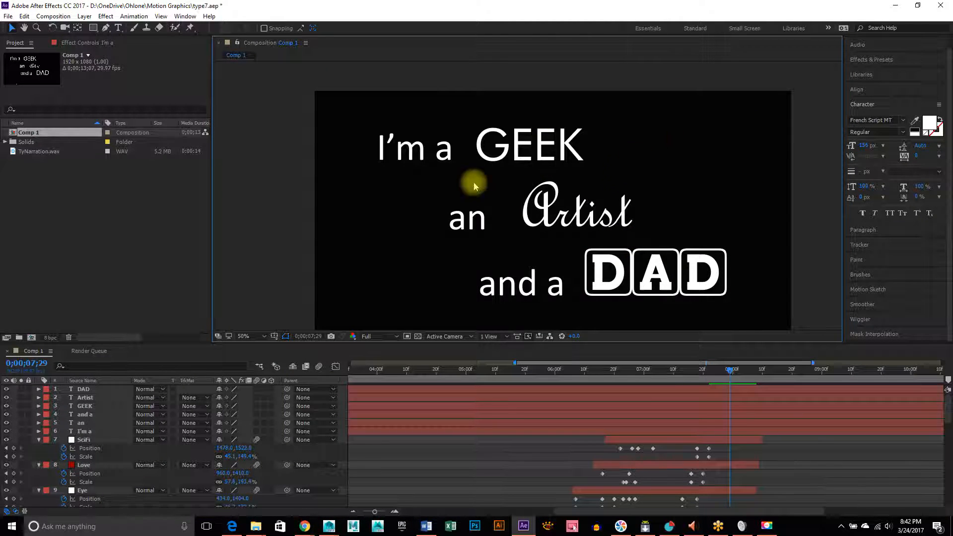
{"action": "scroll", "coordinate": [686, 188], "scroll_direction": "down", "scroll_amount": 1}
{"action": "scroll", "coordinate": [690, 196], "scroll_direction": "up", "scroll_amount": 1}
{"action": "scroll", "coordinate": [695, 206], "scroll_direction": "down", "scroll_amount": 1}
{"action": "scroll", "coordinate": [694, 202], "scroll_direction": "up", "scroll_amount": 1}
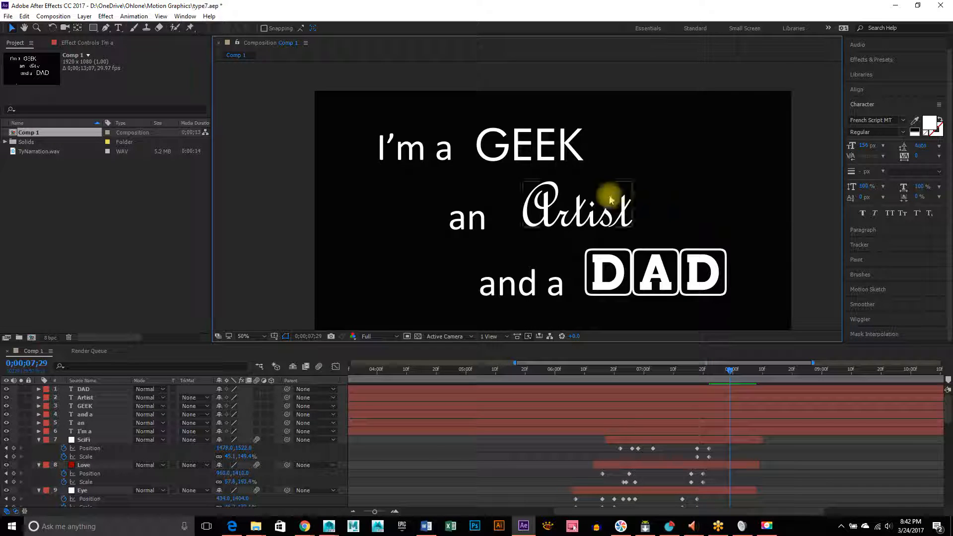
{"action": "left_click", "coordinate": [564, 147]}
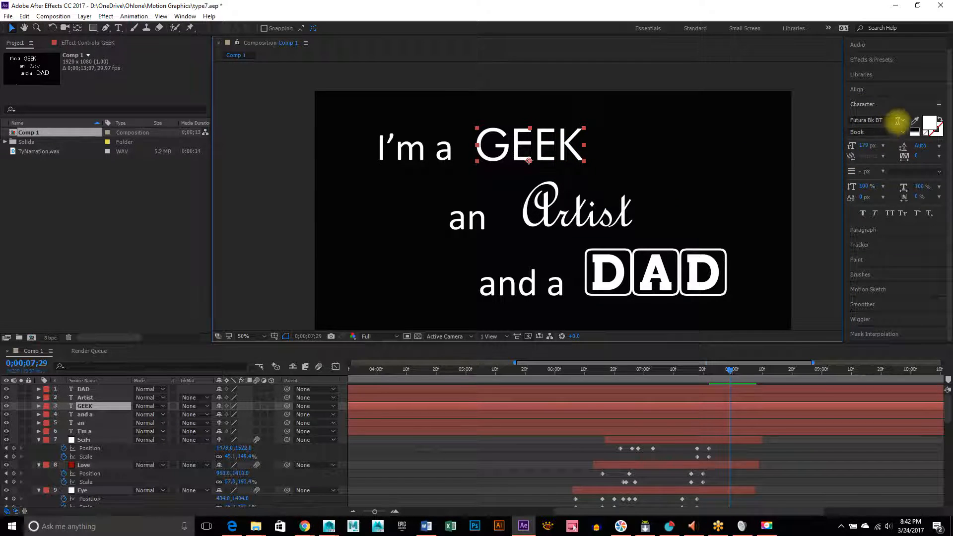
{"action": "left_click", "coordinate": [578, 79]}
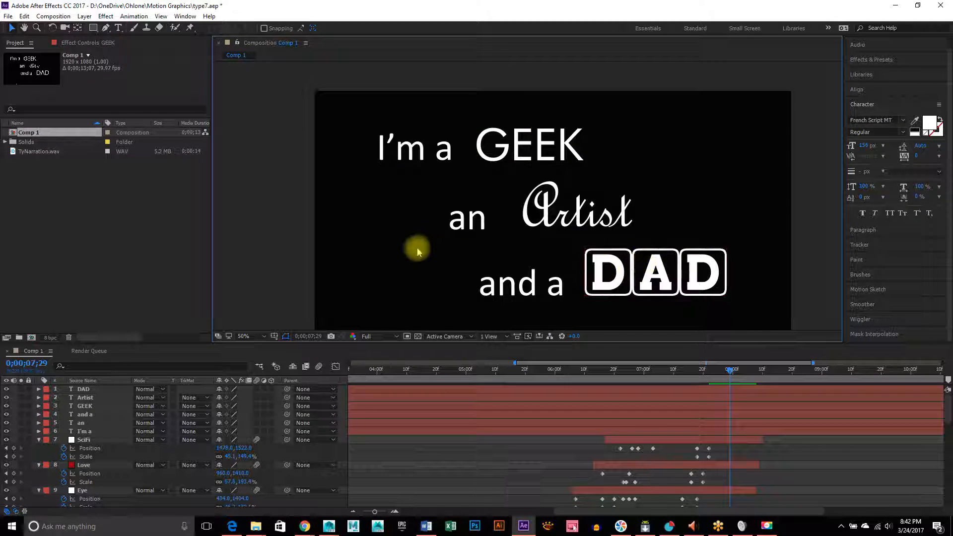
{"action": "left_click", "coordinate": [530, 155]}
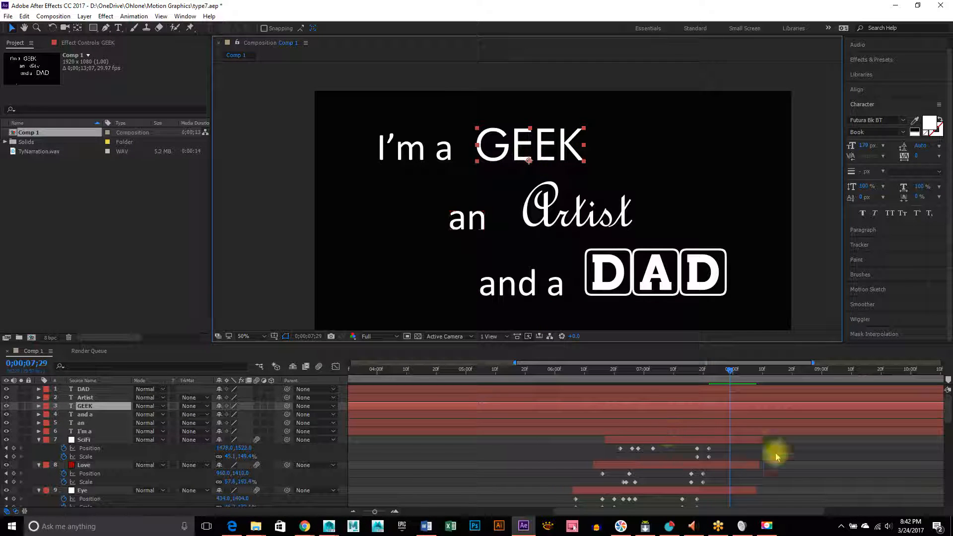
Step: Shift all six text layers together in time so they start just before the 8-second mark, after the icons leave
{"action": "left_click", "coordinate": [603, 370]}
{"action": "left_click_drag", "start_coordinate": [603, 372], "coordinate": [694, 379]}
{"action": "left_click", "coordinate": [681, 391]}
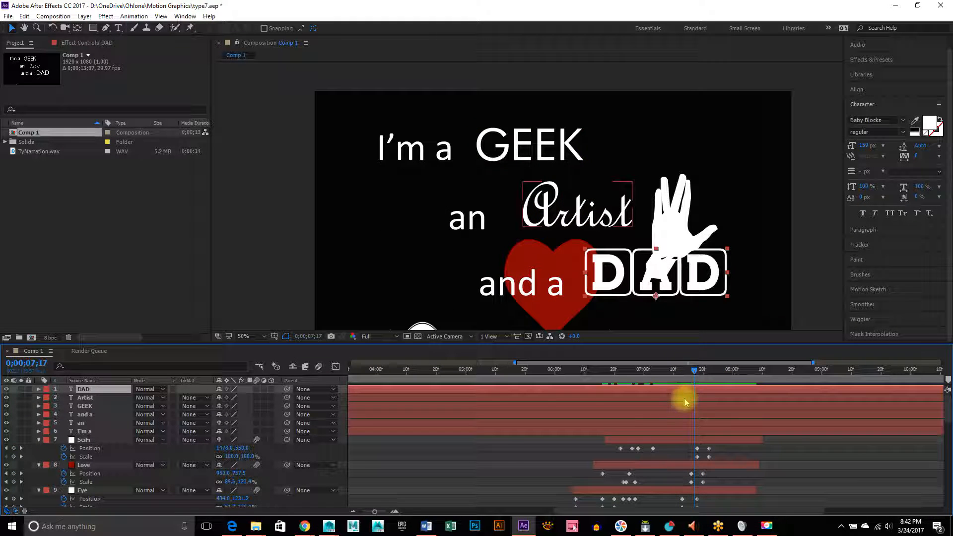
{"action": "left_click", "coordinate": [691, 433], "text": "shift"}
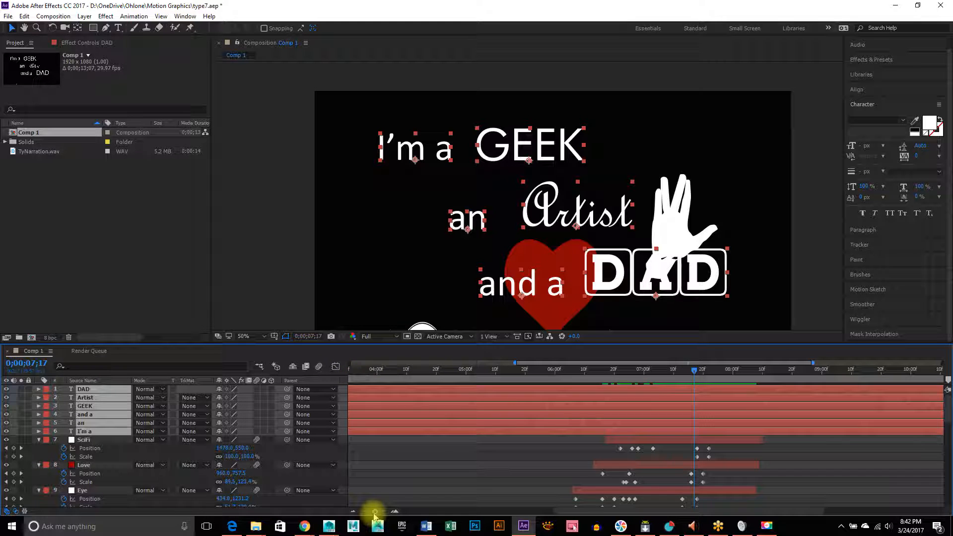
{"action": "left_click_drag", "start_coordinate": [374, 513], "coordinate": [343, 511]}
{"action": "left_click_drag", "start_coordinate": [351, 390], "coordinate": [703, 405]}
{"action": "left_click_drag", "start_coordinate": [687, 373], "coordinate": [710, 378]}
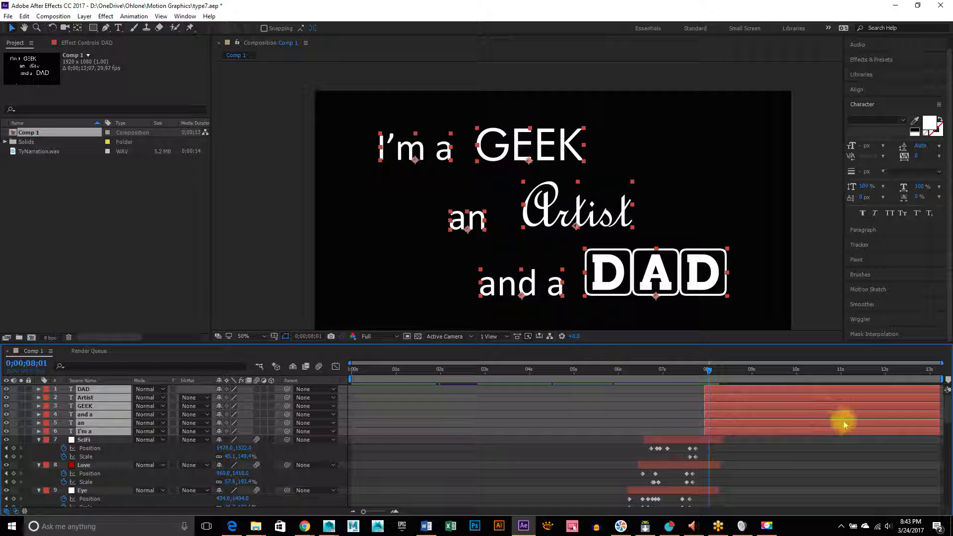
Step: Delay the "an", "Artist", "and a" and "DAD" layers to start at about 0;00;08;07, and stack the GEEK layer directly above "I'm a"
{"action": "left_click", "coordinate": [738, 212]}
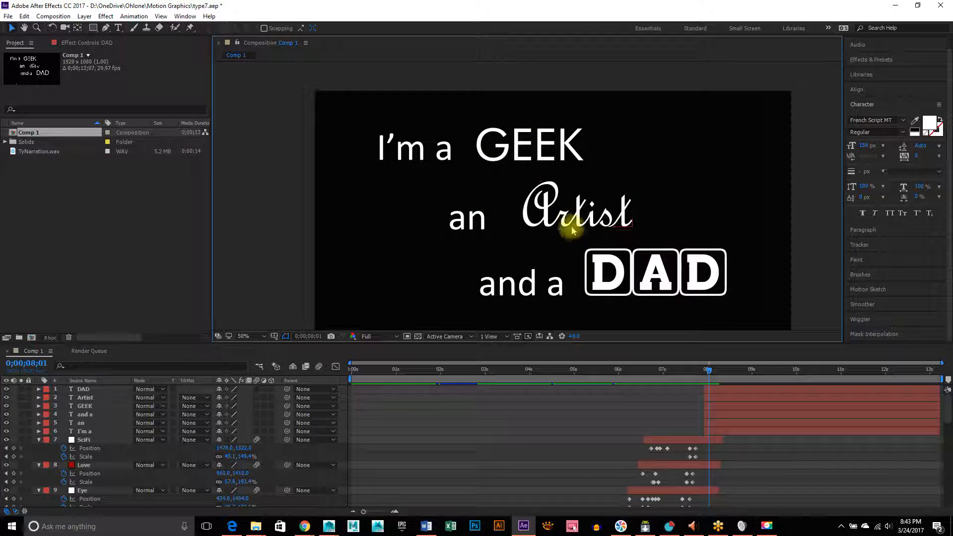
{"action": "left_click_drag", "start_coordinate": [382, 196], "coordinate": [793, 323]}
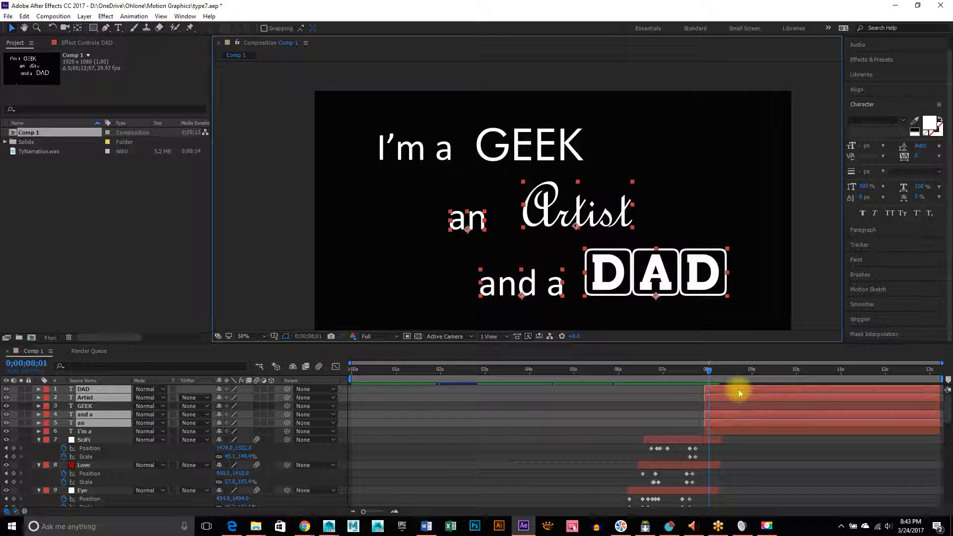
{"action": "left_click_drag", "start_coordinate": [739, 392], "coordinate": [754, 391]}
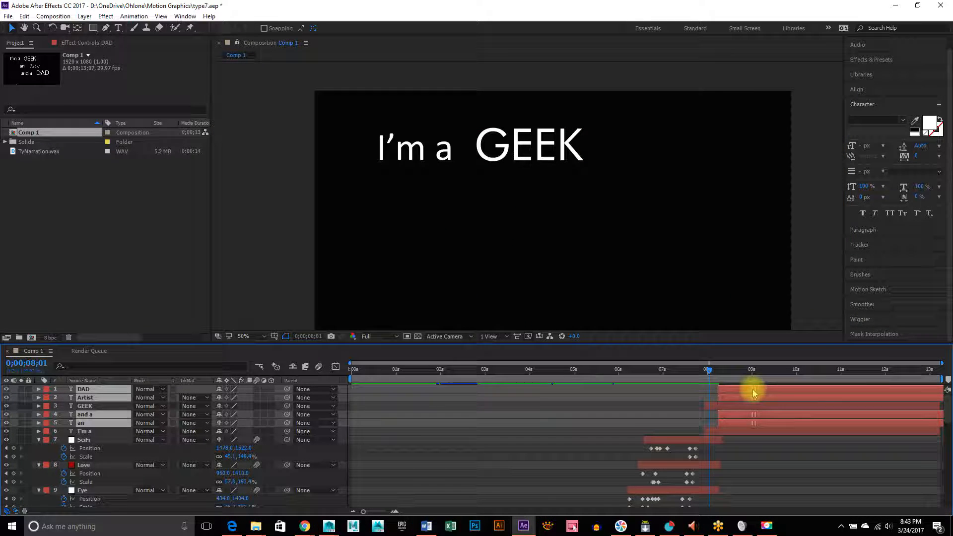
{"action": "left_click", "coordinate": [735, 408]}
{"action": "left_click_drag", "start_coordinate": [100, 409], "coordinate": [97, 427]}
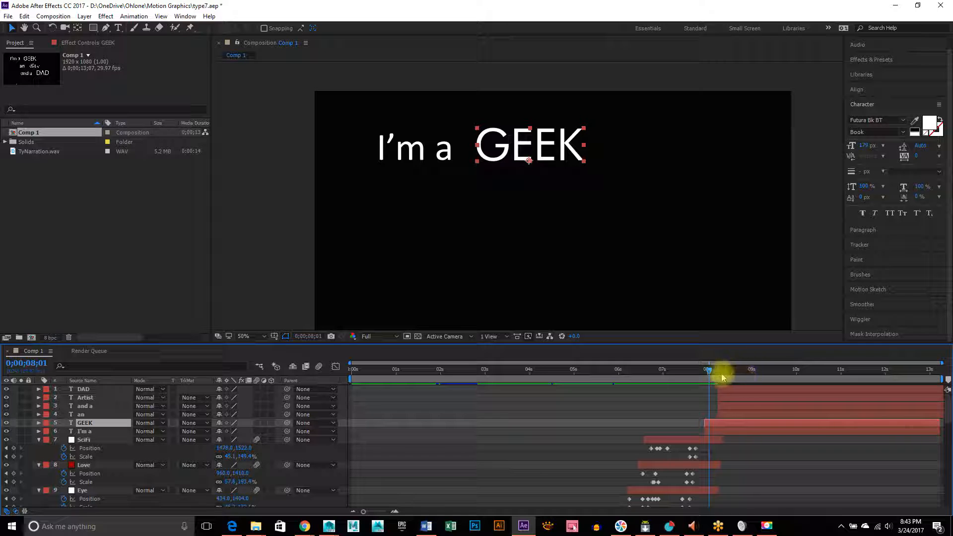
Step: Delay the "and a" and "DAD" layers together to start at about 0;00;08;19, after the second line has appeared
{"action": "left_click_drag", "start_coordinate": [708, 371], "coordinate": [719, 372]}
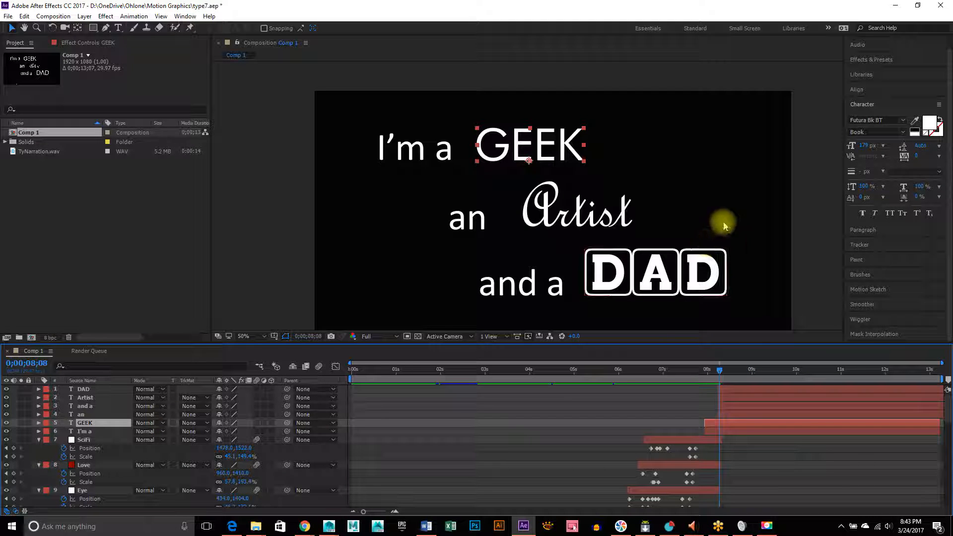
{"action": "left_click_drag", "start_coordinate": [710, 308], "coordinate": [418, 266]}
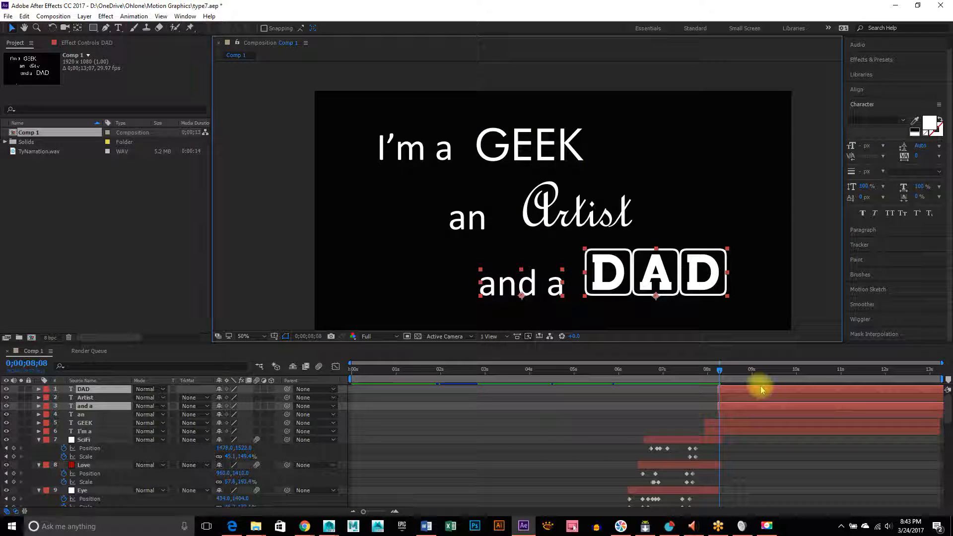
{"action": "left_click_drag", "start_coordinate": [740, 392], "coordinate": [751, 393]}
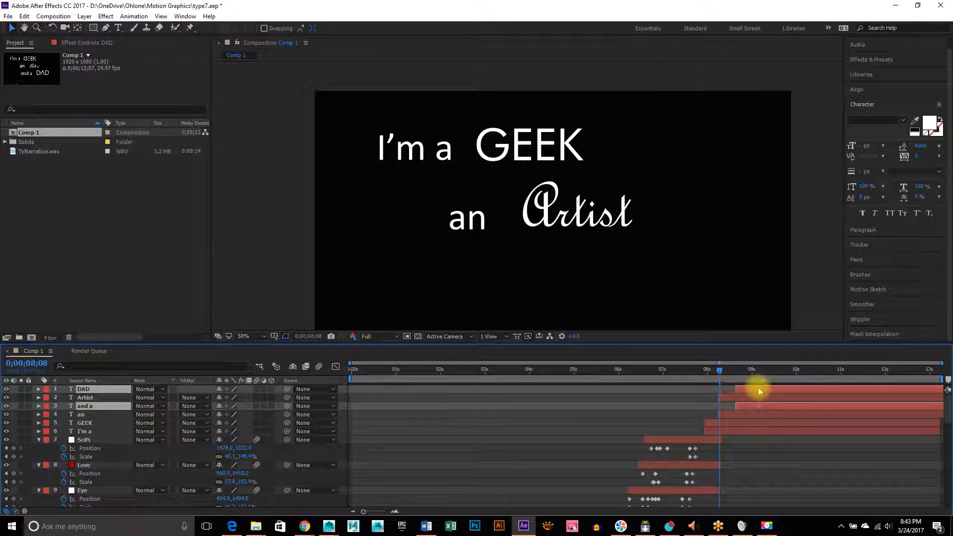
Step: Stack the Artist layer directly above "an" and scrub through the line entrances to check their timing
{"action": "left_click", "coordinate": [736, 398]}
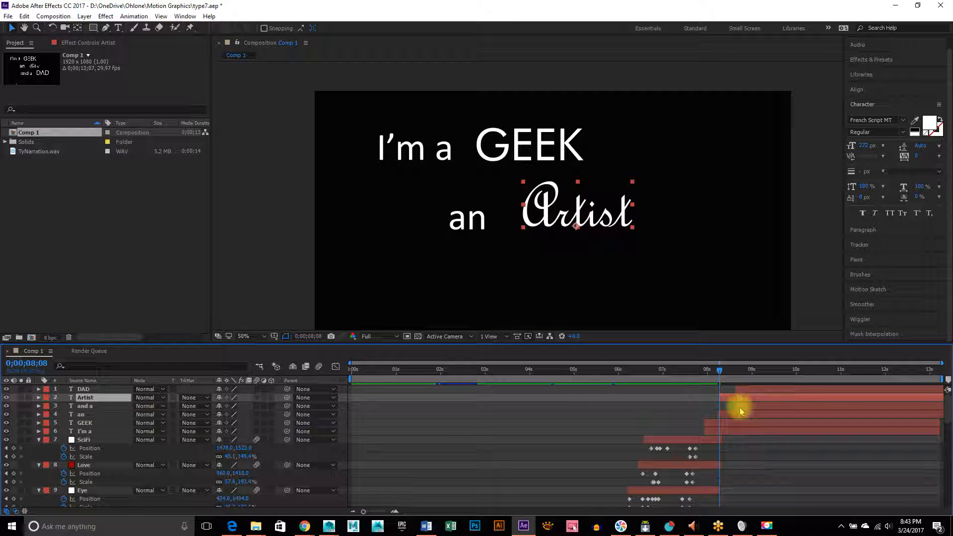
{"action": "key", "text": "ctrl+z"}
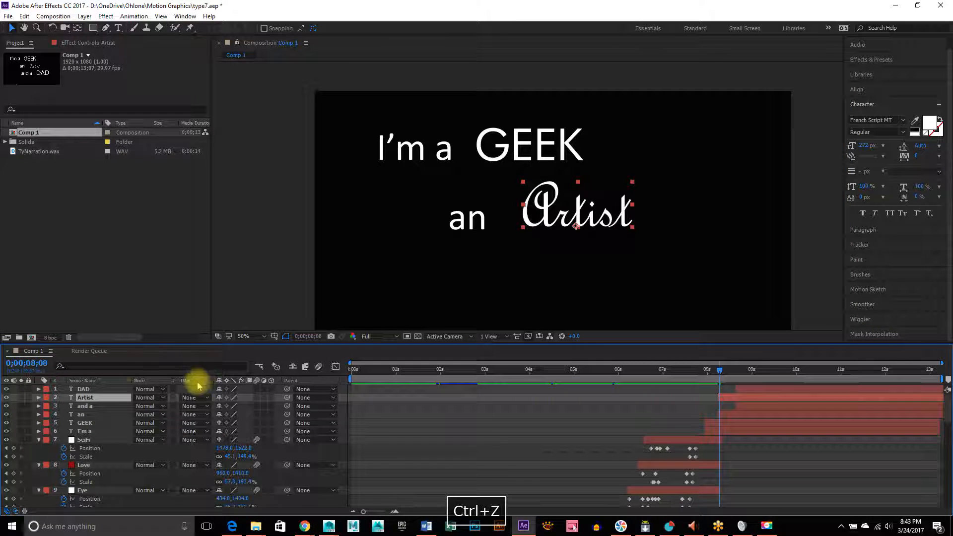
{"action": "left_click_drag", "start_coordinate": [110, 397], "coordinate": [117, 410]}
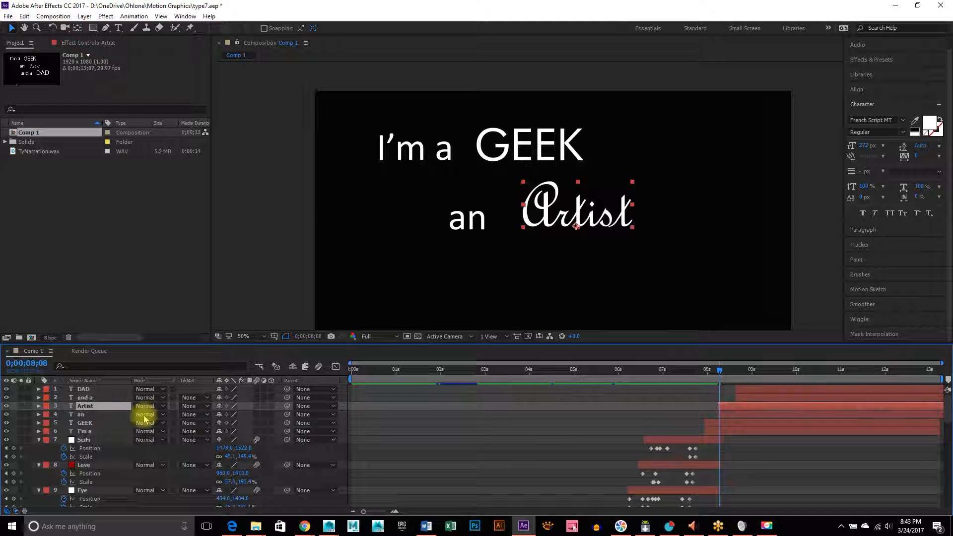
{"action": "left_click_drag", "start_coordinate": [724, 376], "coordinate": [740, 393]}
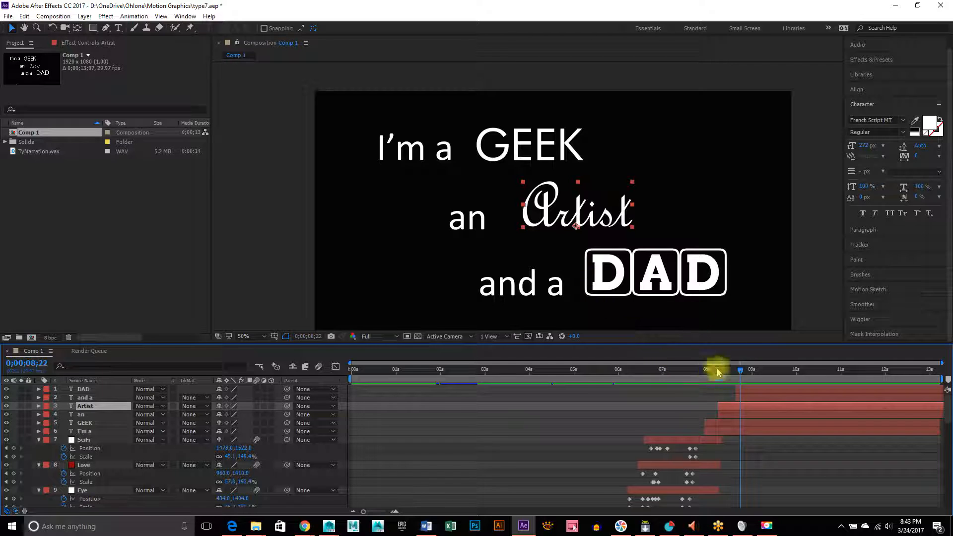
{"action": "left_click_drag", "start_coordinate": [744, 372], "coordinate": [718, 399]}
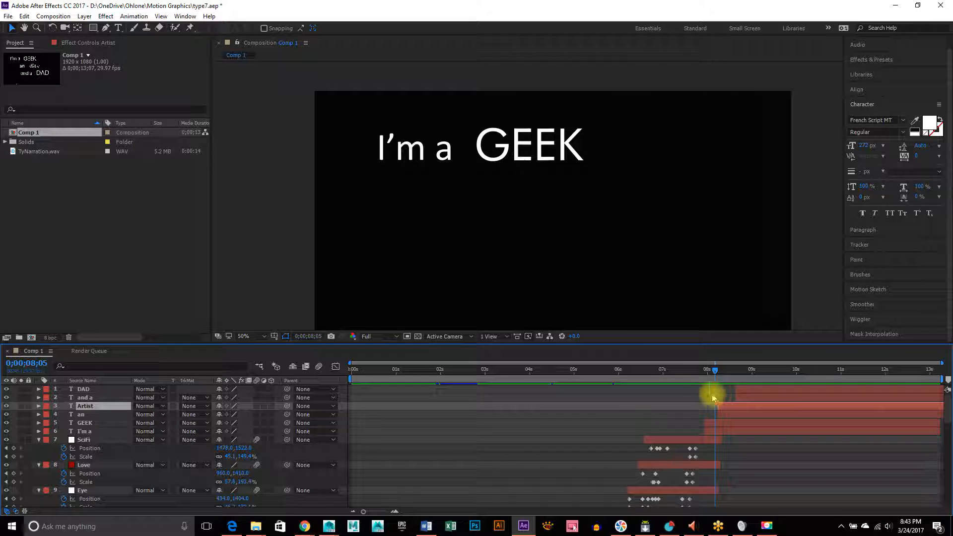
Step: Apply a Glow effect to the GEEK text and set its Glow Colors to A & B Colors
{"action": "left_click", "coordinate": [538, 141]}
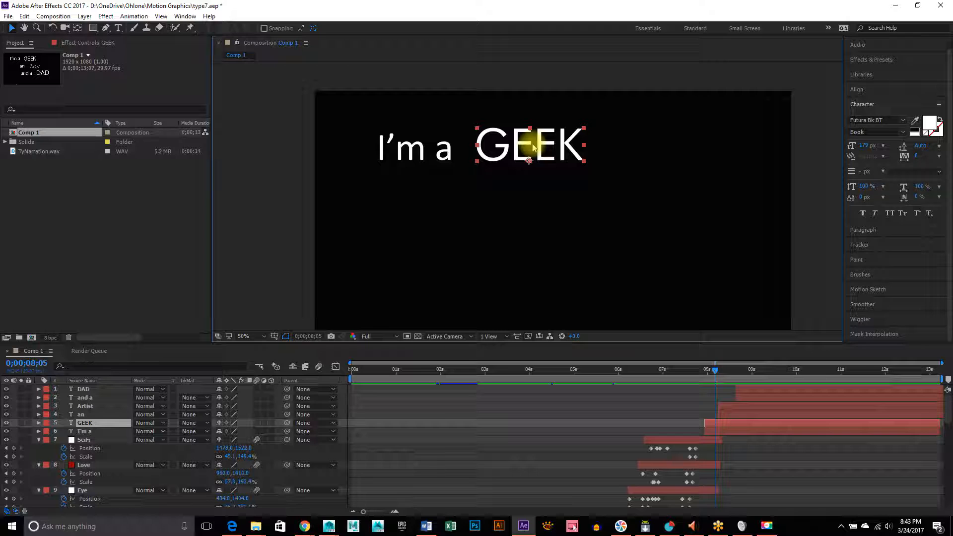
{"action": "left_click", "coordinate": [105, 16]}
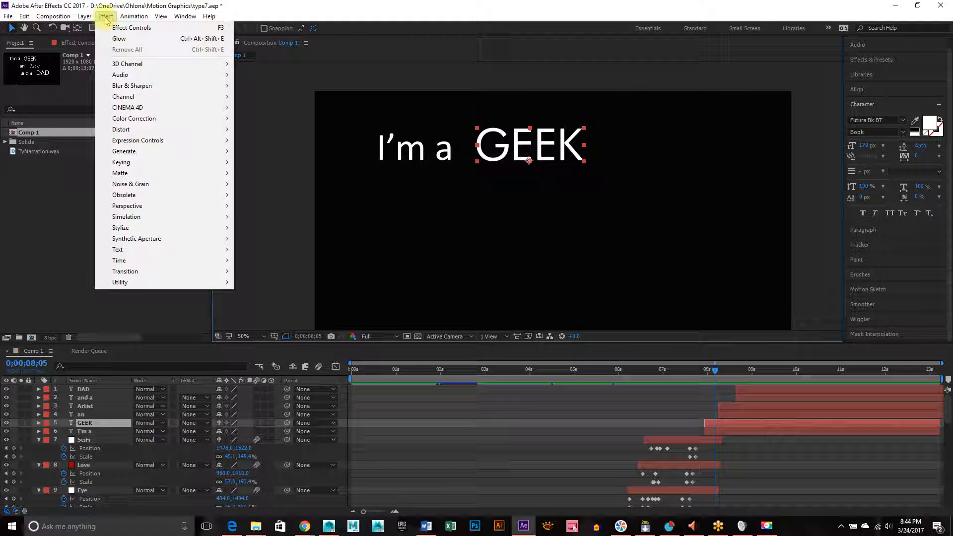
{"action": "left_click", "coordinate": [119, 42]}
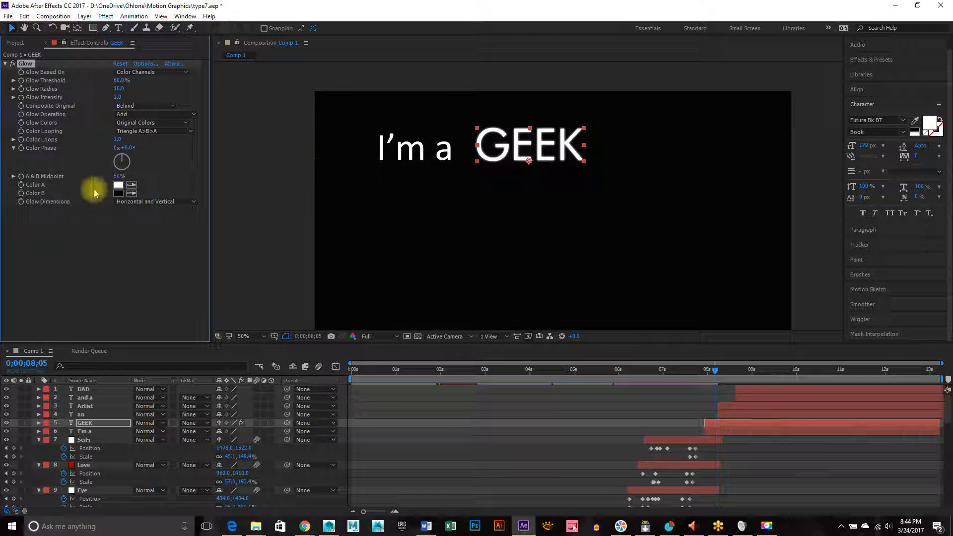
{"action": "left_click", "coordinate": [158, 133]}
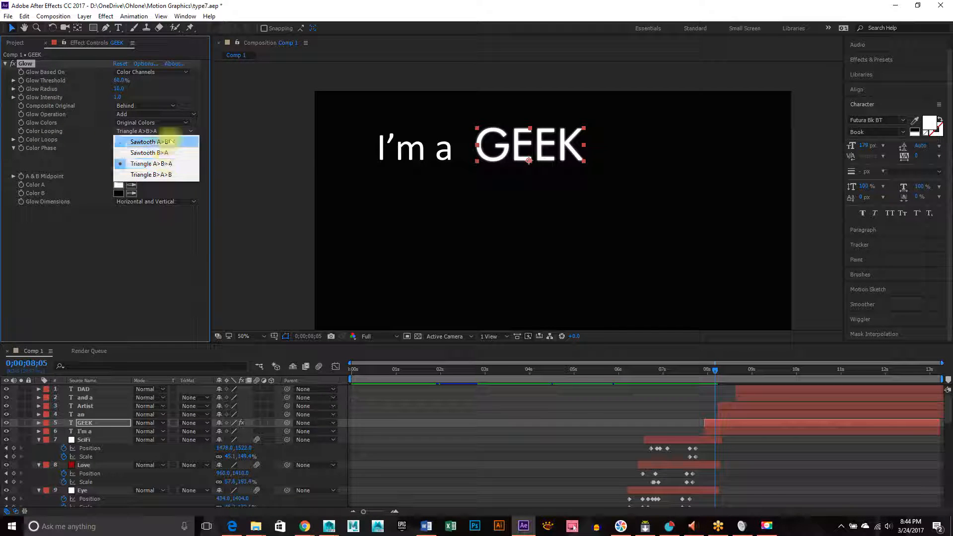
{"action": "left_click", "coordinate": [173, 109]}
{"action": "left_click", "coordinate": [166, 123]}
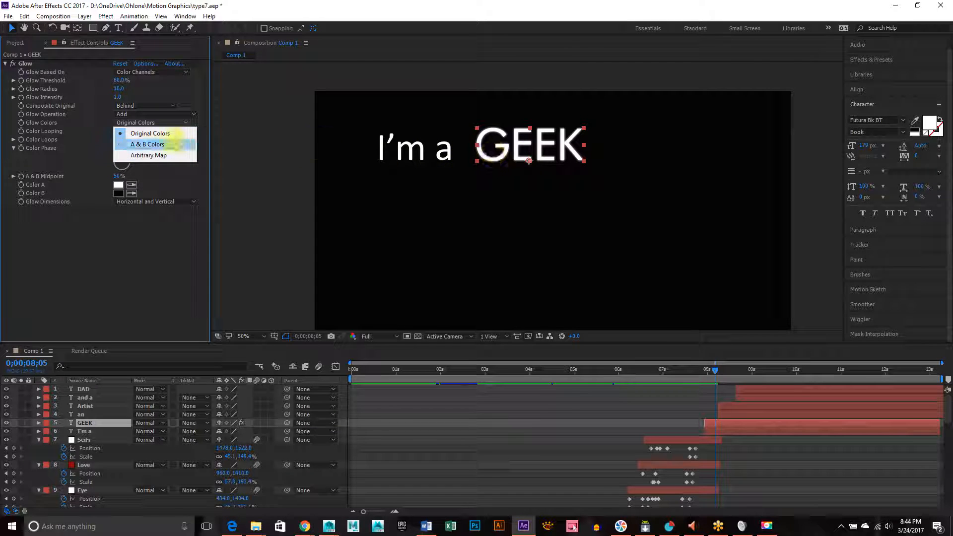
{"action": "left_click", "coordinate": [169, 144]}
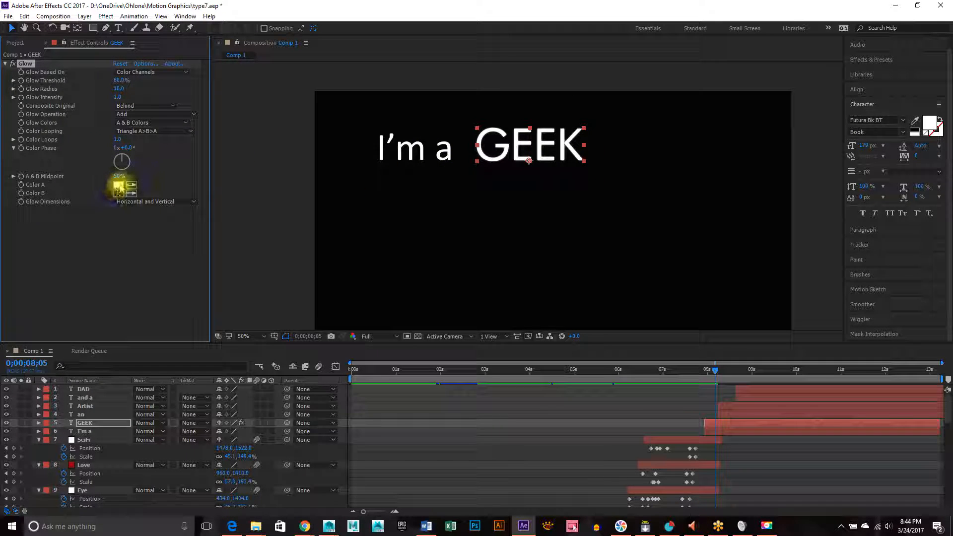
Step: Set Color A of the GEEK glow to bright green, 24FF00
{"action": "left_click", "coordinate": [118, 185]}
{"action": "left_click", "coordinate": [152, 112]}
{"action": "left_click", "coordinate": [122, 72]}
{"action": "left_click_drag", "start_coordinate": [121, 72], "coordinate": [225, 1]}
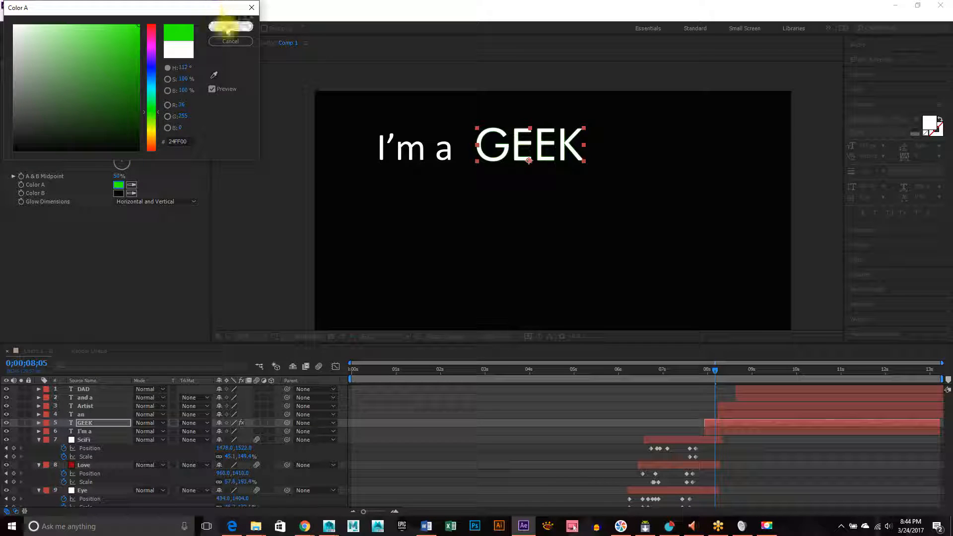
{"action": "left_click", "coordinate": [229, 26]}
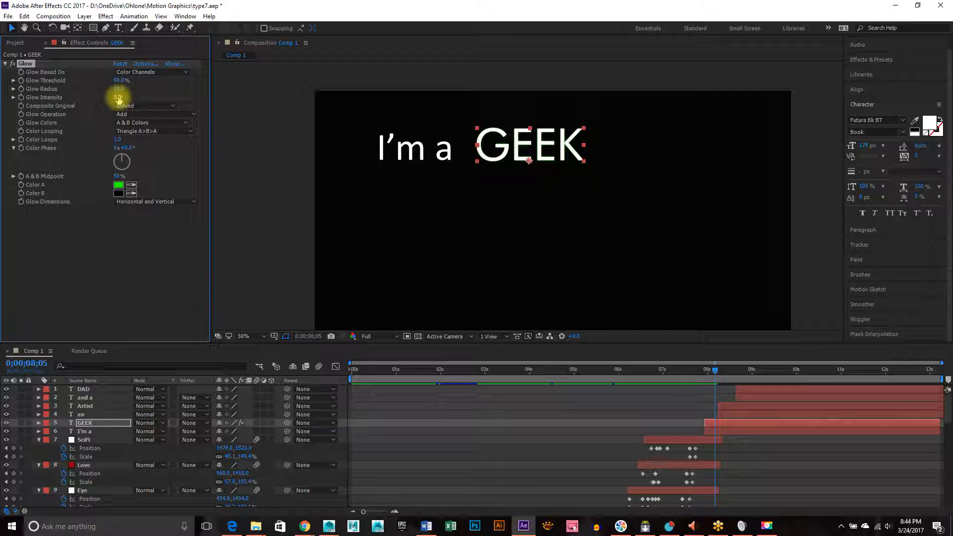
Step: Raise the GEEK glow's Glow Intensity to 11.3 and its Glow Radius to 47
{"action": "left_click_drag", "start_coordinate": [118, 98], "coordinate": [411, 103]}
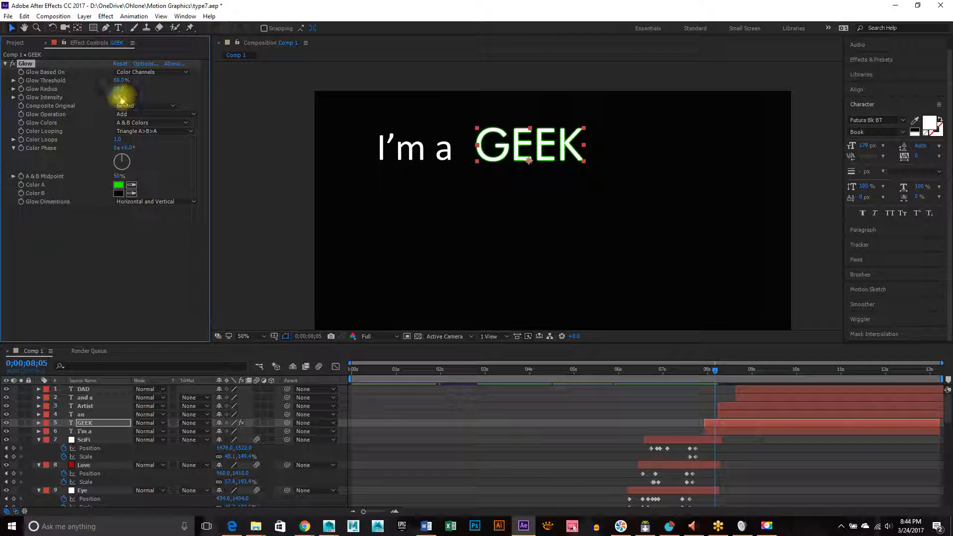
{"action": "left_click_drag", "start_coordinate": [117, 98], "coordinate": [344, 101]}
{"action": "left_click_drag", "start_coordinate": [122, 90], "coordinate": [141, 92]}
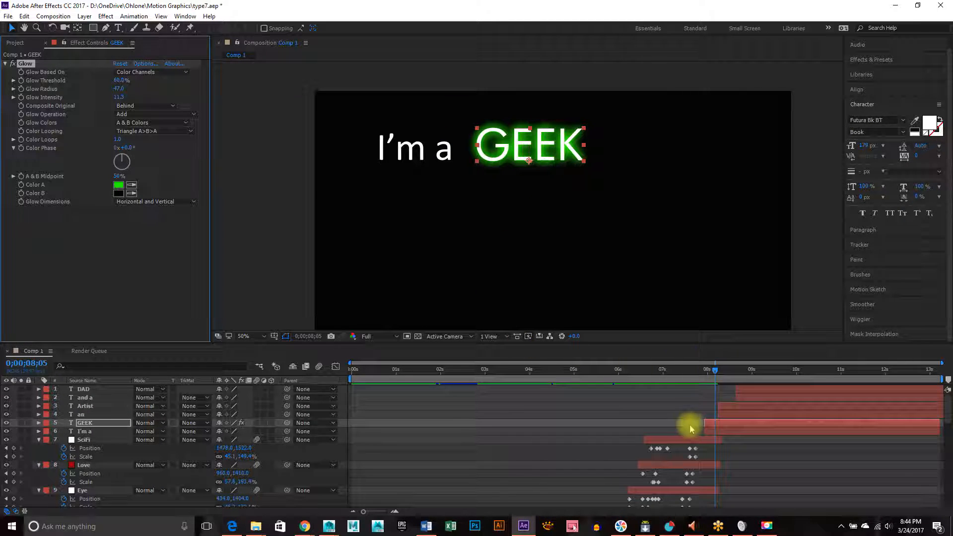
Step: Add the CC Scatterize simulation effect to the GEEK text and show its effect settings
{"action": "left_click", "coordinate": [106, 17]}
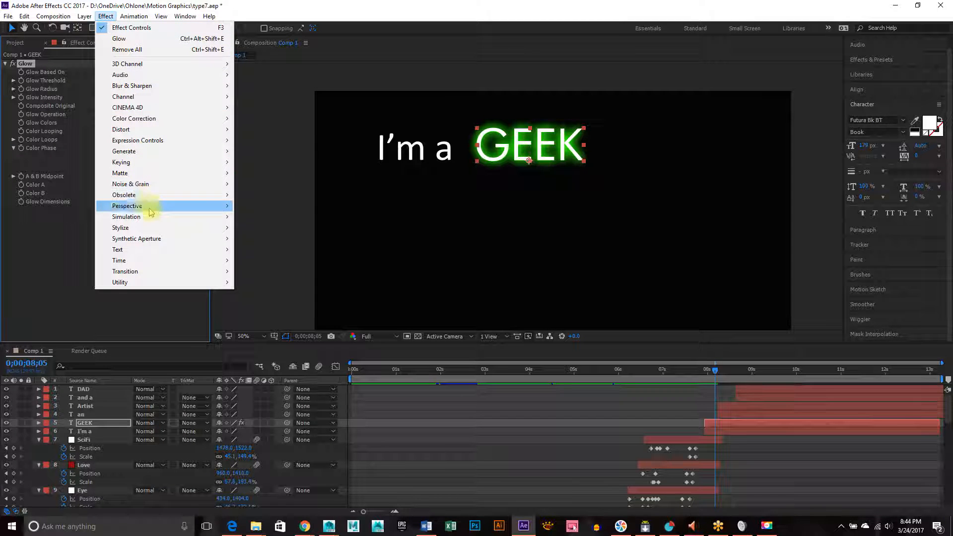
{"action": "mouse_move", "coordinate": [154, 219]}
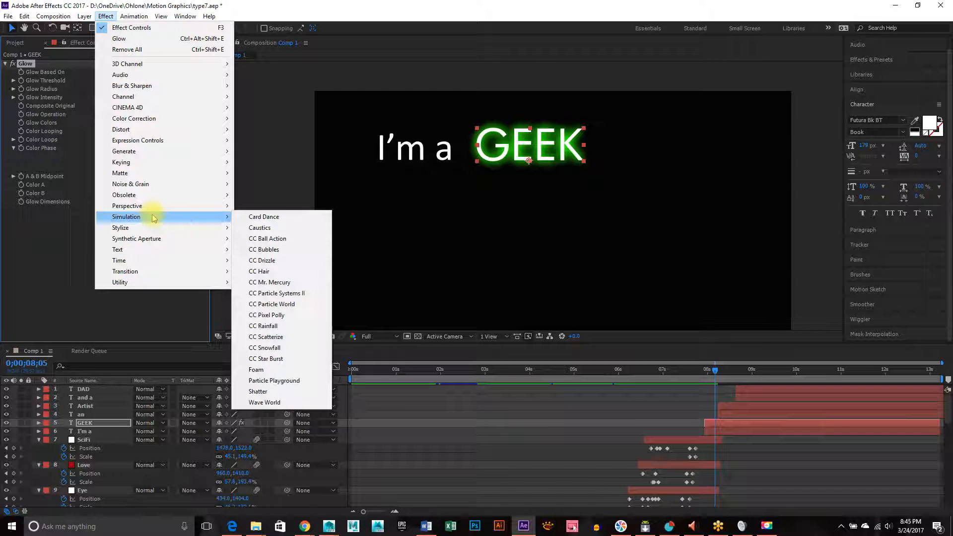
{"action": "left_click", "coordinate": [291, 342]}
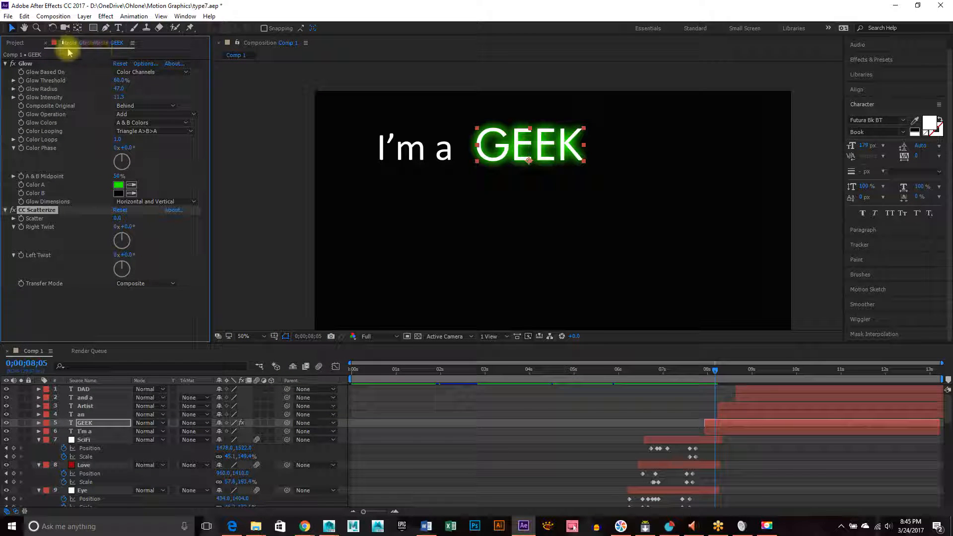
{"action": "left_click", "coordinate": [14, 43]}
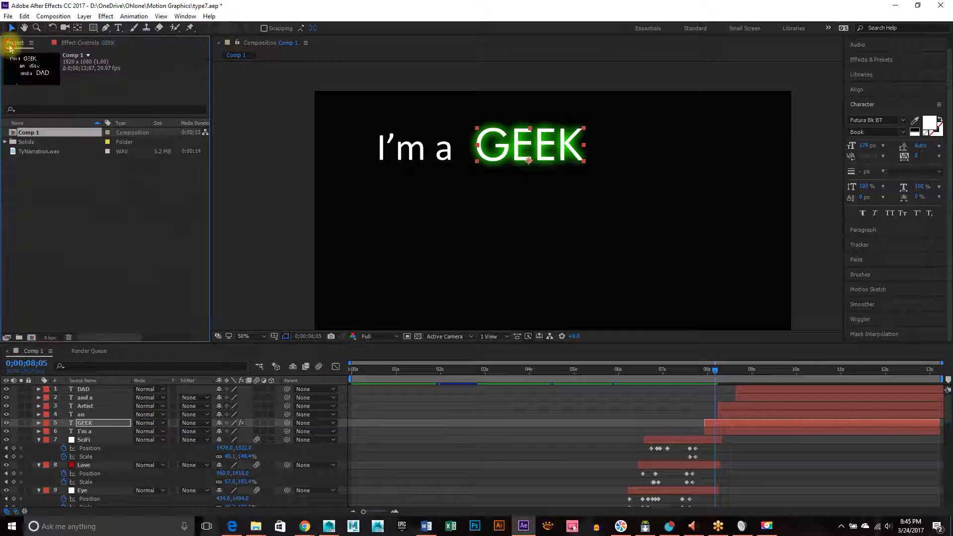
{"action": "left_click", "coordinate": [90, 43]}
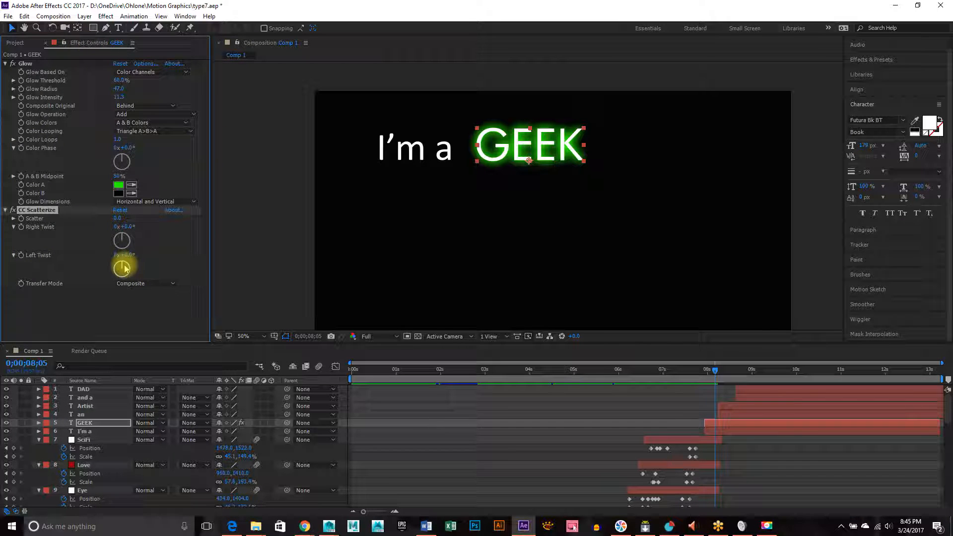
{"action": "left_click_drag", "start_coordinate": [121, 220], "coordinate": [279, 217]}
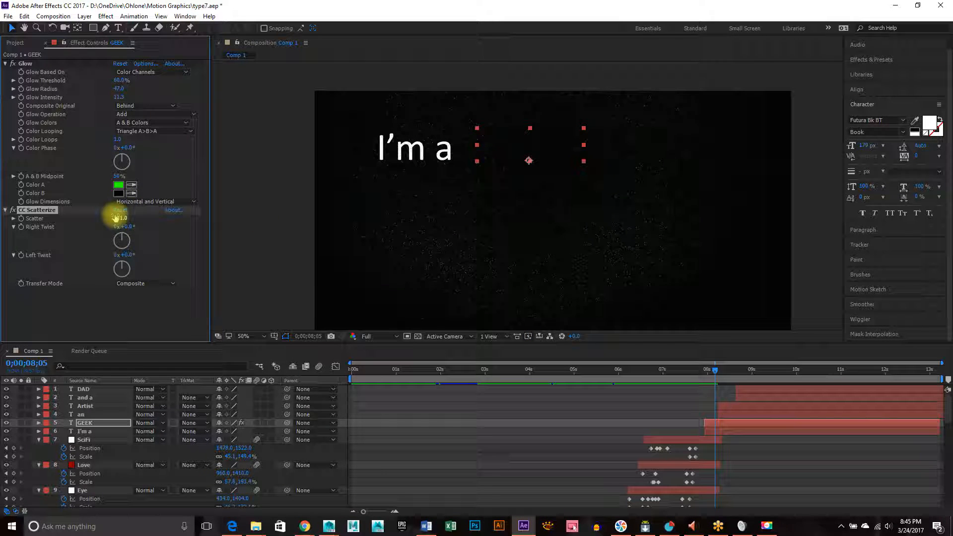
{"action": "left_click_drag", "start_coordinate": [121, 221], "coordinate": [11, 276]}
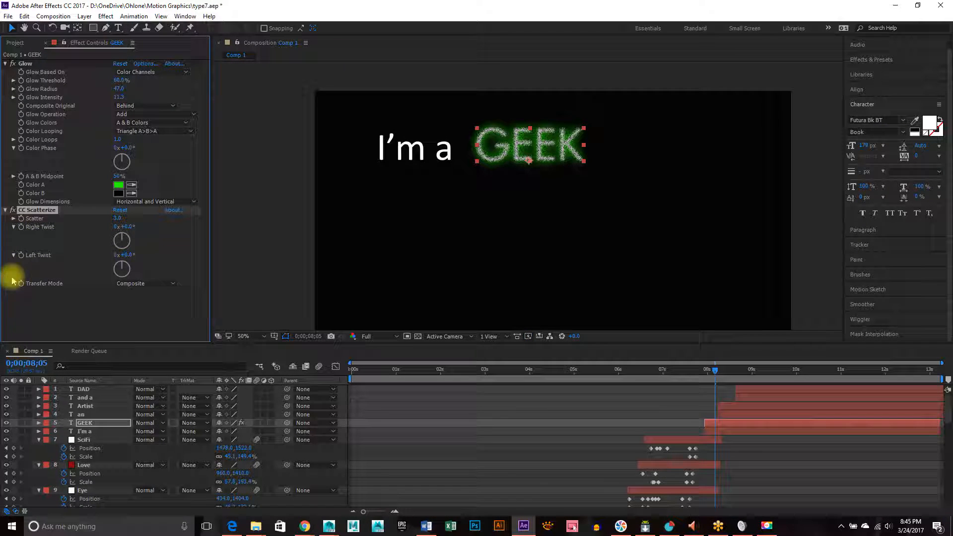
{"action": "key", "text": "ctrl+z"}
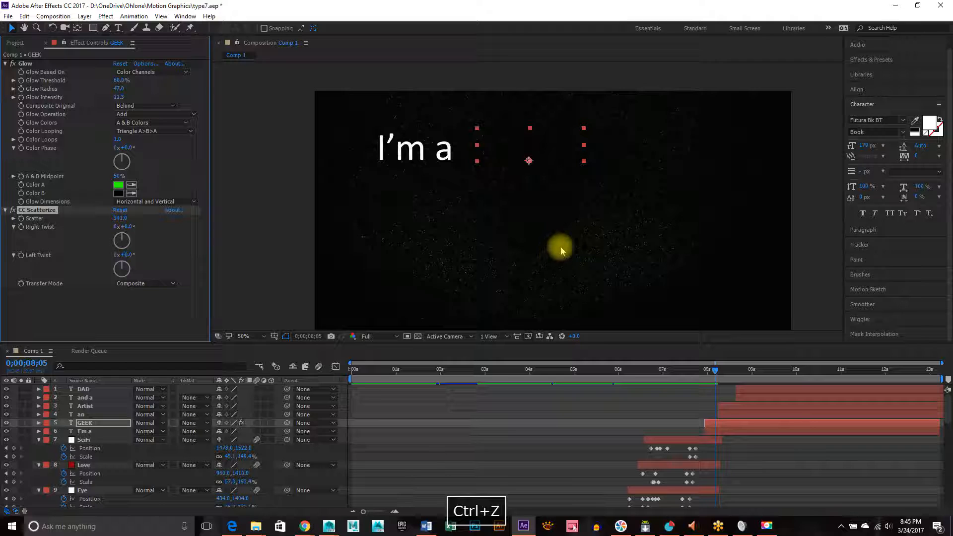
{"action": "key", "text": "ctrl+z"}
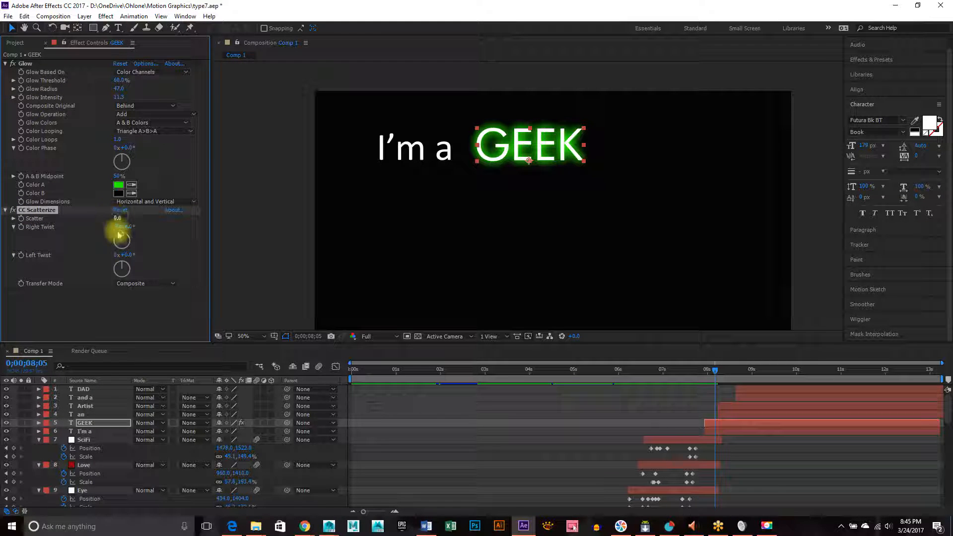
Step: Expand the GEEK layer's effects in the timeline to reveal the CC Scatterize properties, including Scatter
{"action": "left_click", "coordinate": [38, 422]}
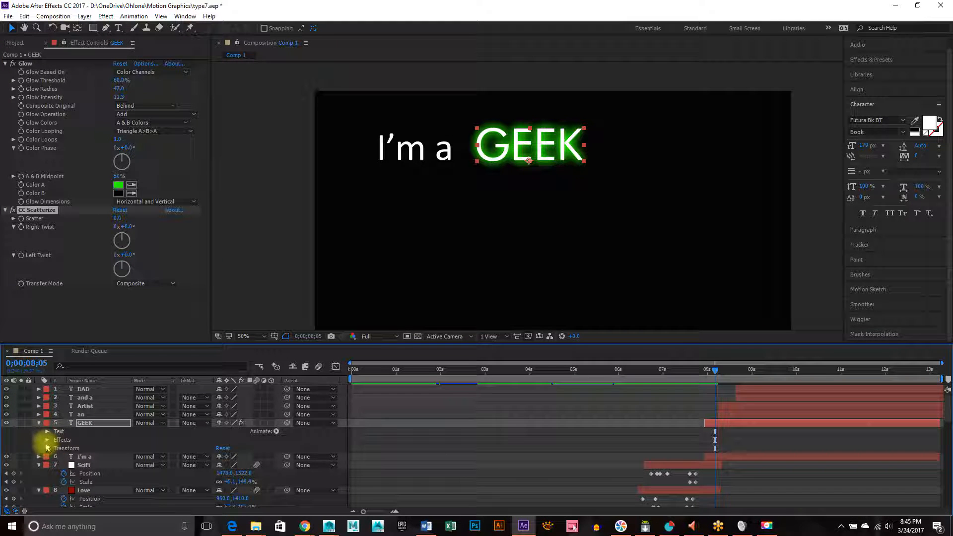
{"action": "left_click", "coordinate": [48, 440]}
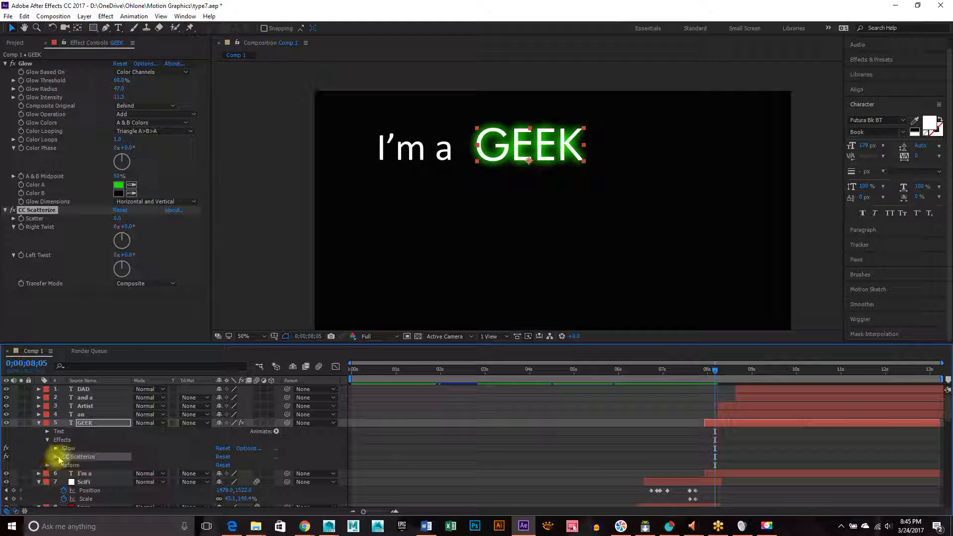
{"action": "left_click", "coordinate": [55, 458]}
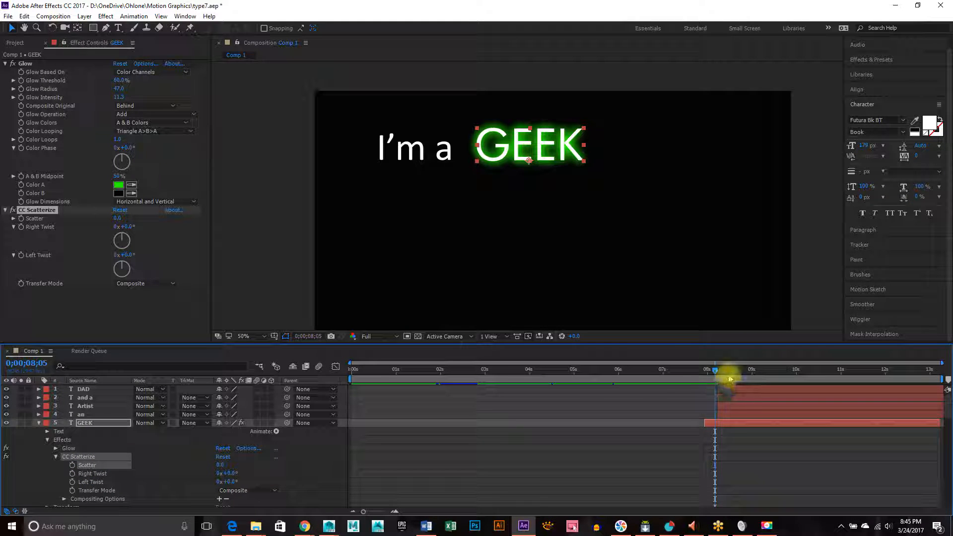
{"action": "left_click", "coordinate": [714, 371]}
{"action": "mouse_move", "coordinate": [707, 373]}
{"action": "left_mouse_down"}
{"action": "mouse_move", "coordinate": [723, 374]}
{"action": "mouse_move", "coordinate": [713, 373]}
{"action": "left_mouse_up"}
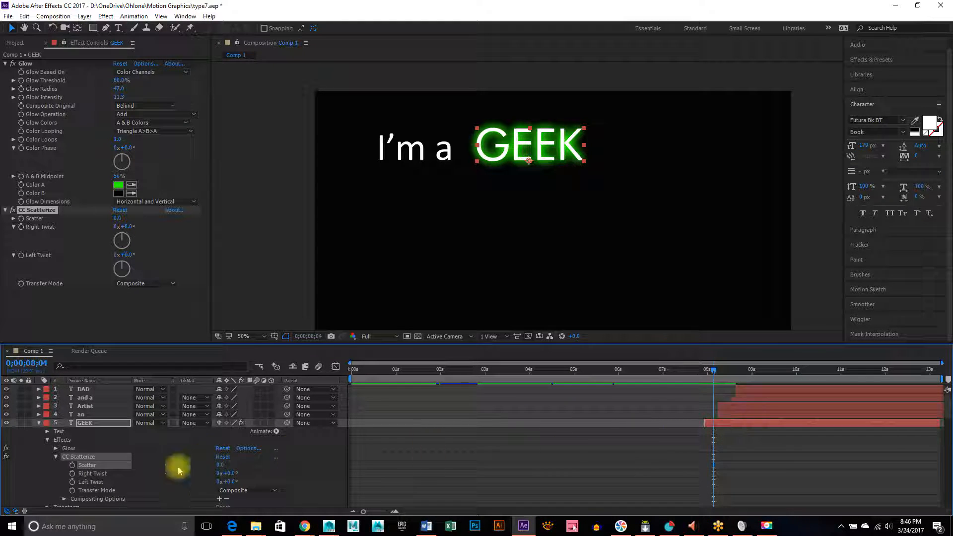
{"action": "mouse_move", "coordinate": [715, 371]}
{"action": "left_mouse_down"}
{"action": "mouse_move", "coordinate": [726, 373]}
{"action": "mouse_move", "coordinate": [713, 383]}
{"action": "mouse_move", "coordinate": [716, 375]}
{"action": "left_mouse_up"}
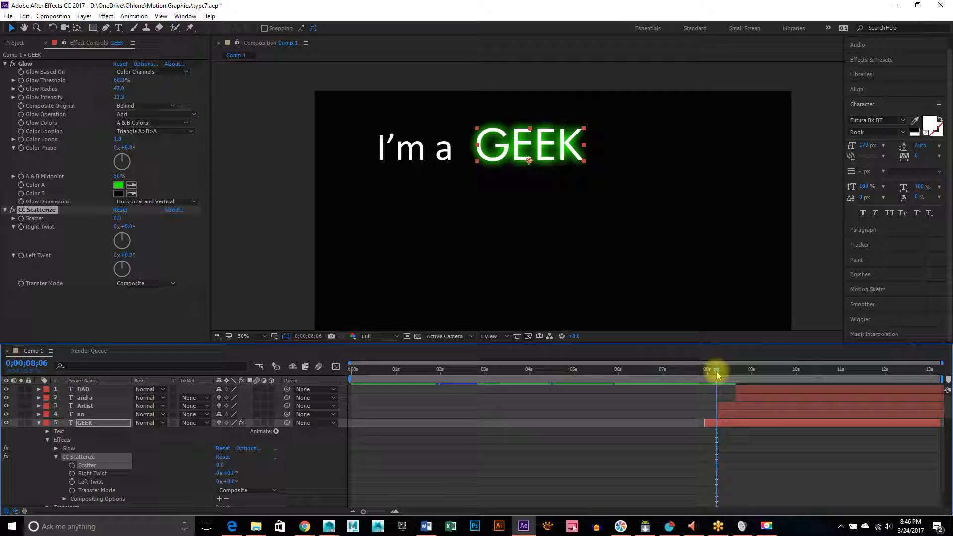
Step: Shift all the text layers from "I'm a" through DAD together slightly earlier, so GEEK starts just before 8 seconds
{"action": "left_click", "coordinate": [805, 425]}
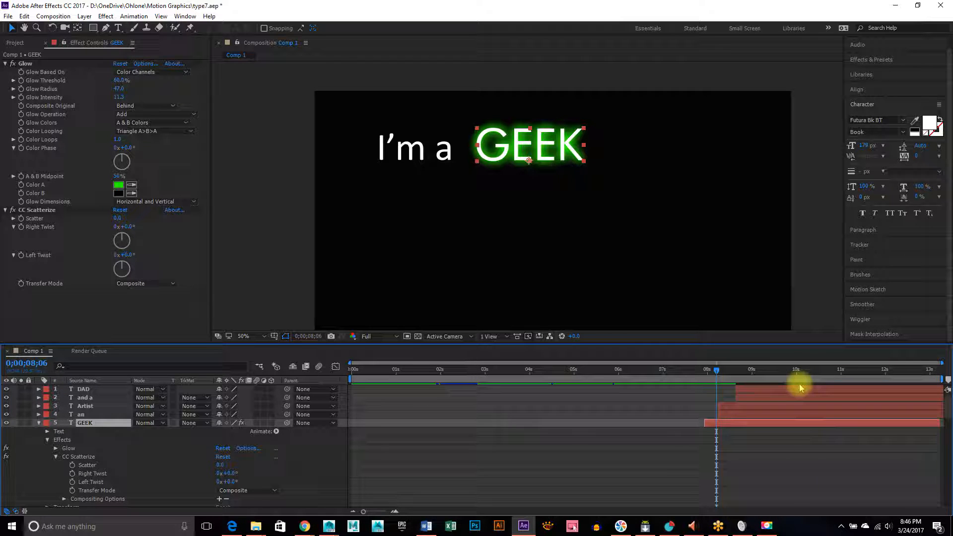
{"action": "scroll", "coordinate": [784, 453], "scroll_direction": "down", "scroll_amount": 3}
{"action": "left_click", "coordinate": [725, 464]}
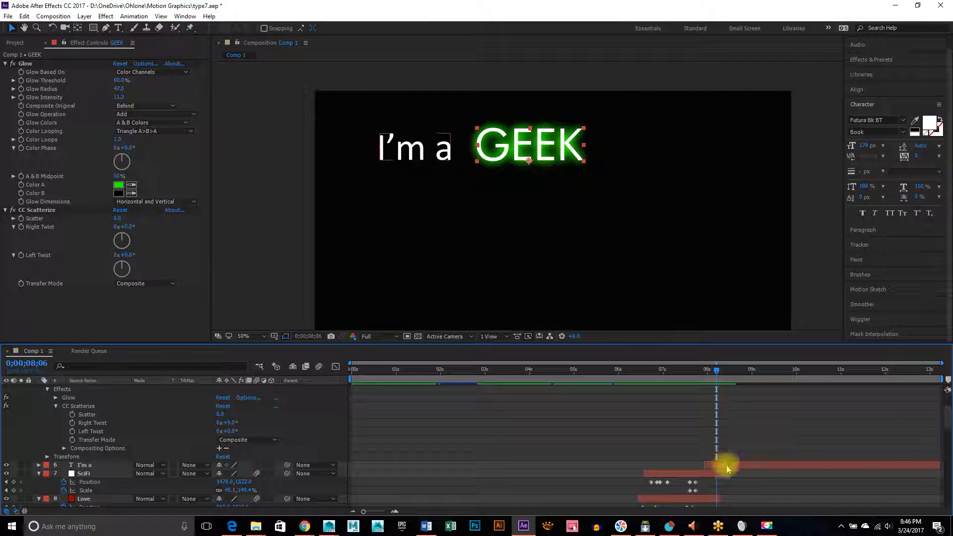
{"action": "scroll", "coordinate": [861, 451], "scroll_direction": "up", "scroll_amount": 3}
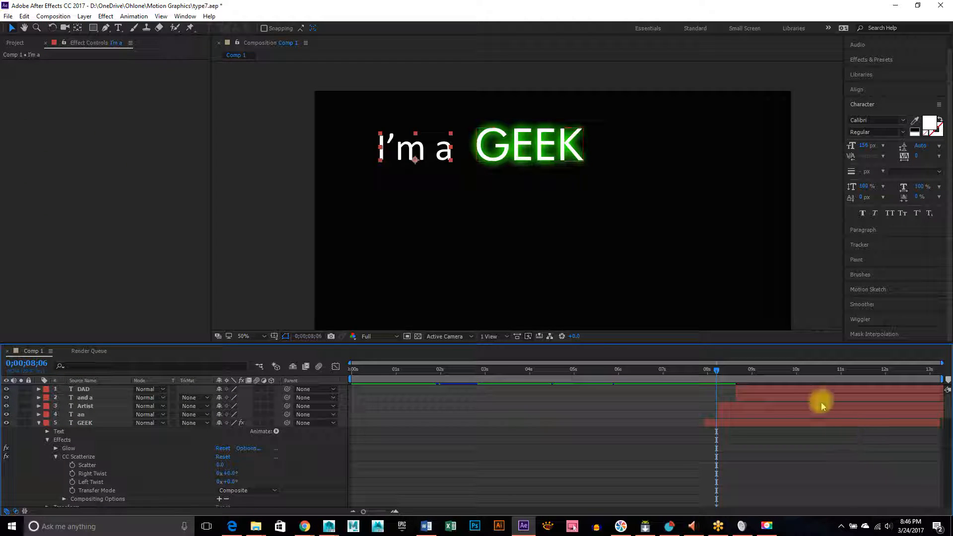
{"action": "left_click", "coordinate": [777, 391], "text": "shift"}
{"action": "left_click_drag", "start_coordinate": [779, 387], "coordinate": [778, 387]}
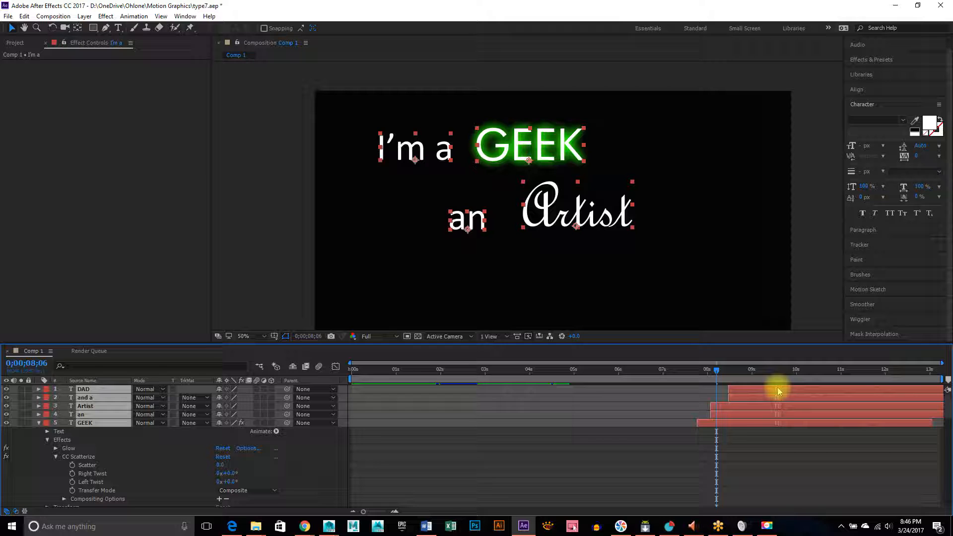
Step: Shift the "an", Artist, "and a" and DAD layers together slightly later, leaving more time after GEEK appears
{"action": "mouse_move", "coordinate": [716, 376]}
{"action": "left_mouse_down"}
{"action": "mouse_move", "coordinate": [678, 383]}
{"action": "mouse_move", "coordinate": [712, 383]}
{"action": "mouse_move", "coordinate": [709, 390]}
{"action": "left_mouse_up"}
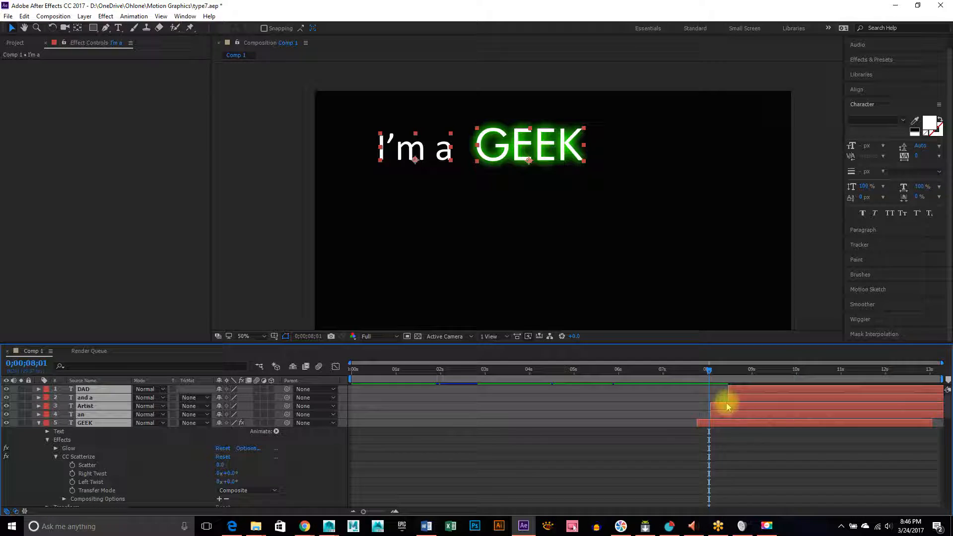
{"action": "left_click", "coordinate": [758, 463]}
{"action": "left_click", "coordinate": [755, 413]}
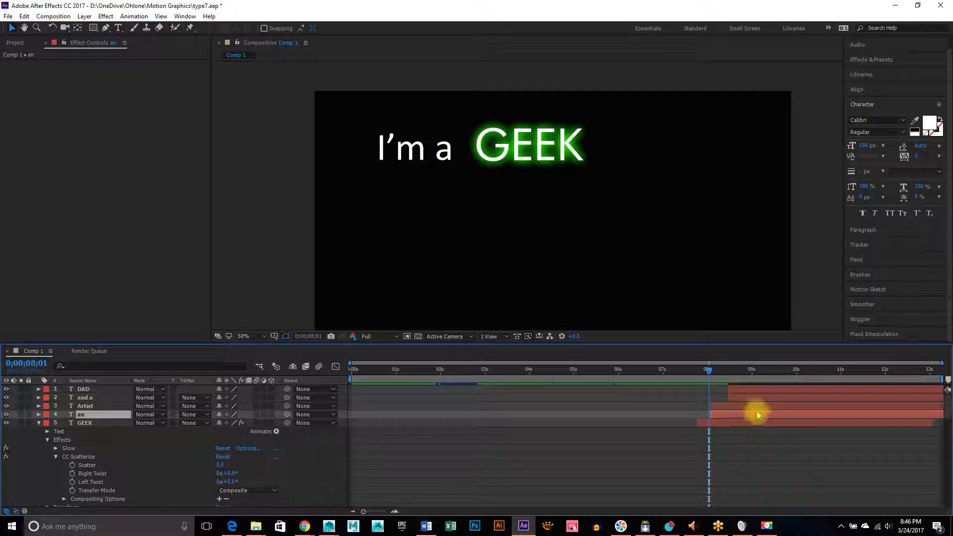
{"action": "left_click", "coordinate": [767, 387], "text": "shift"}
{"action": "left_click_drag", "start_coordinate": [759, 390], "coordinate": [770, 391]}
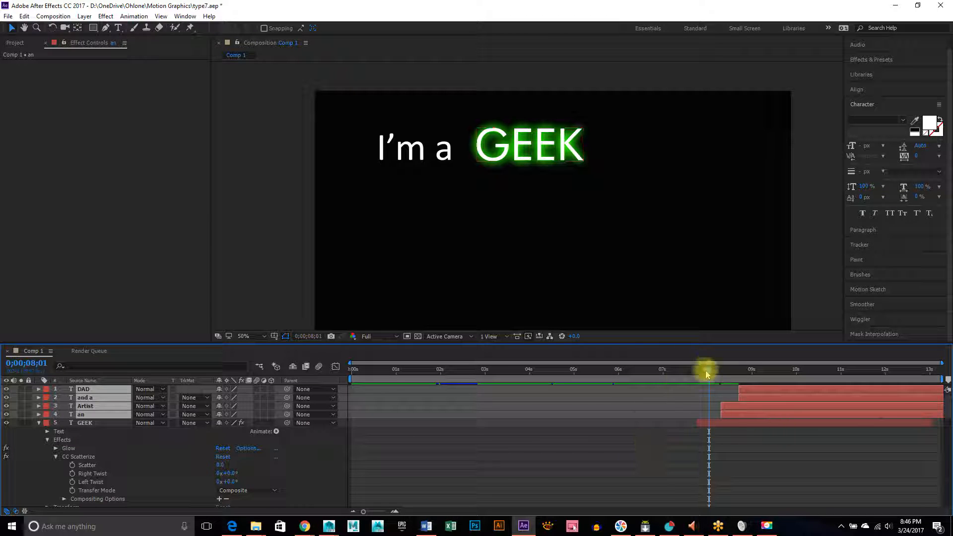
Step: Keyframe the Scatter of the GEEK layer from 1003 at 0;00;07;27 down to 0 at 0;00;08;05
{"action": "mouse_move", "coordinate": [708, 372]}
{"action": "left_mouse_down"}
{"action": "mouse_move", "coordinate": [696, 378]}
{"action": "mouse_move", "coordinate": [716, 377]}
{"action": "mouse_move", "coordinate": [700, 379]}
{"action": "mouse_move", "coordinate": [714, 386]}
{"action": "left_mouse_up"}
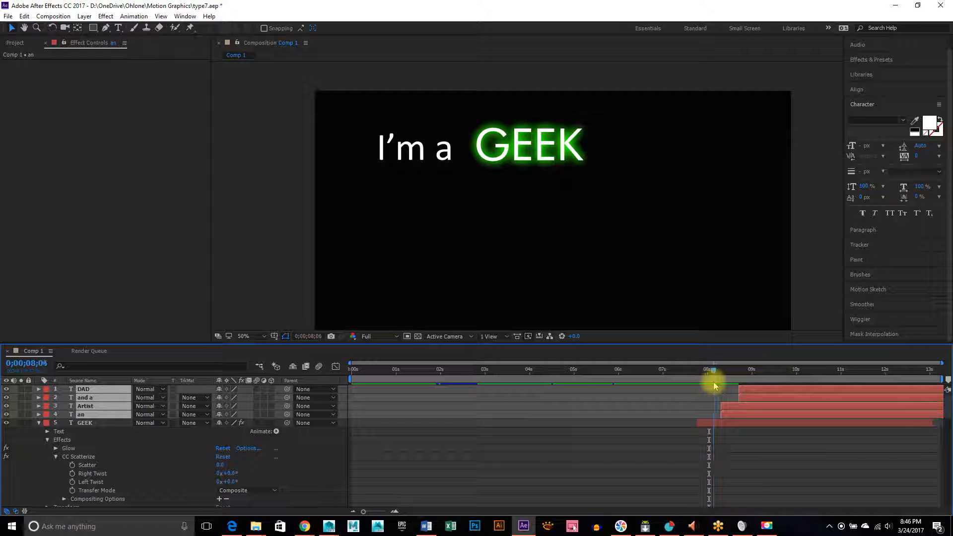
{"action": "left_click", "coordinate": [718, 425]}
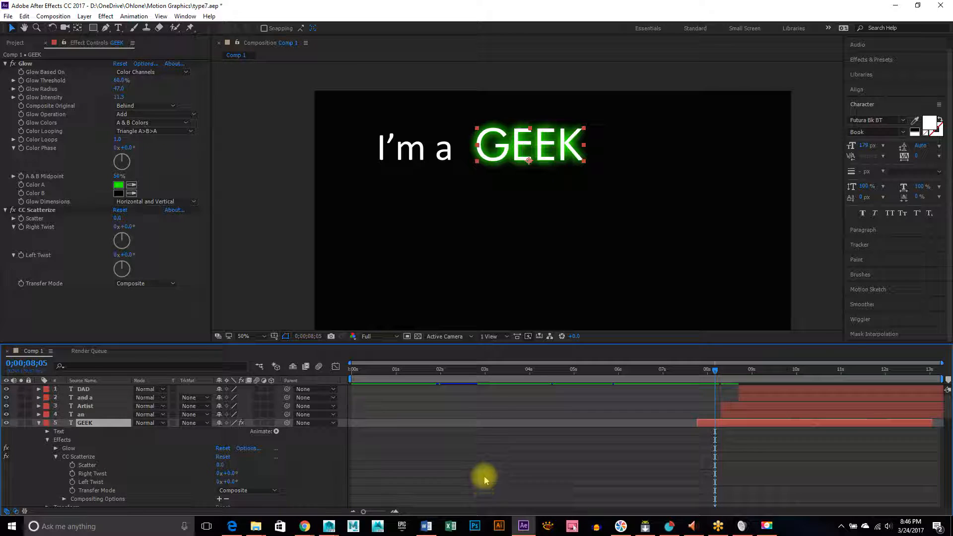
{"action": "left_click", "coordinate": [72, 465]}
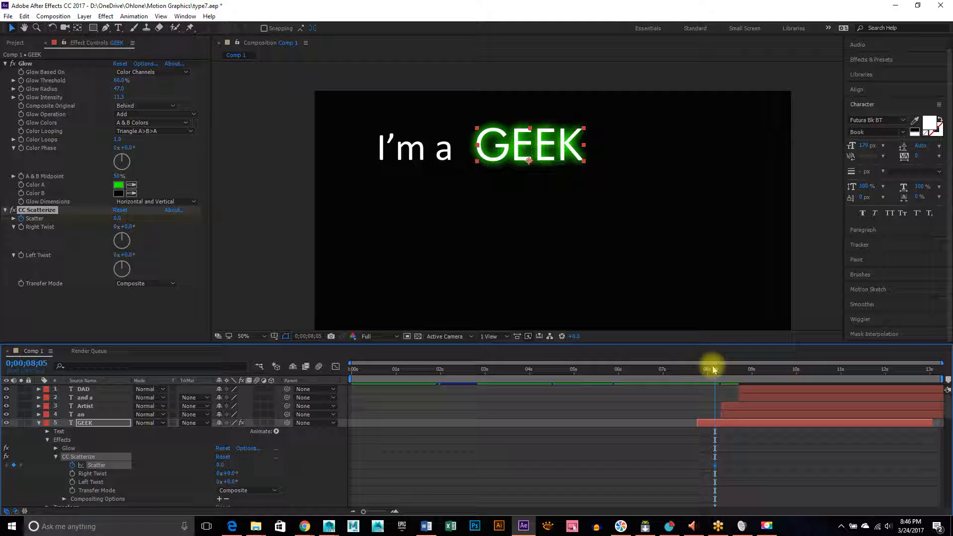
{"action": "left_click_drag", "start_coordinate": [712, 373], "coordinate": [704, 372]}
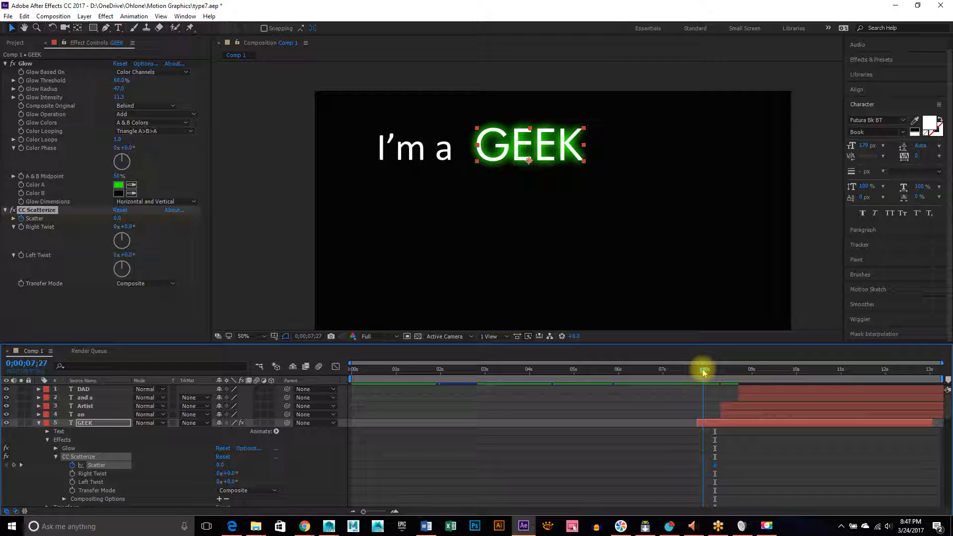
{"action": "left_click_drag", "start_coordinate": [221, 465], "coordinate": [737, 476]}
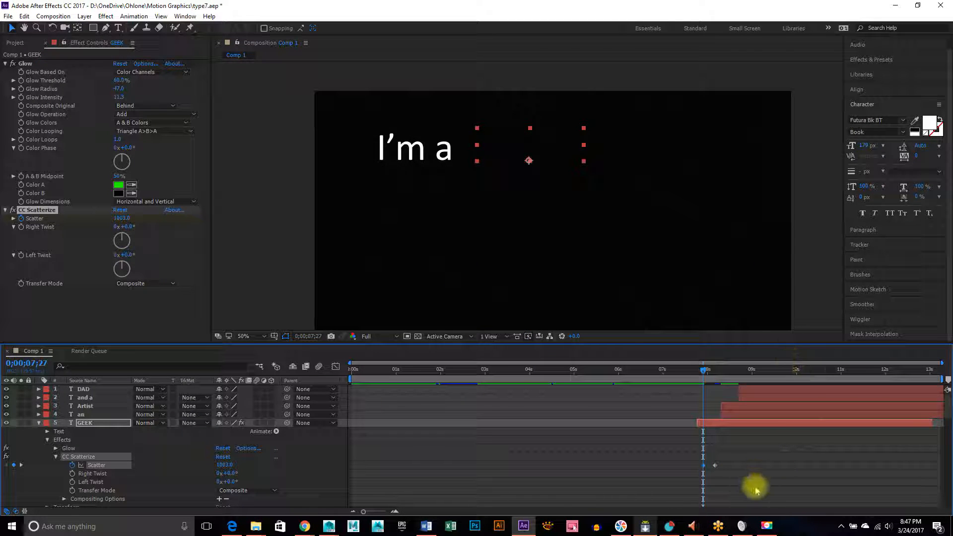
Step: Play back the scatter reveal of GEEK twice, starting a little after 7 seconds
{"action": "left_click_drag", "start_coordinate": [705, 370], "coordinate": [676, 371]}
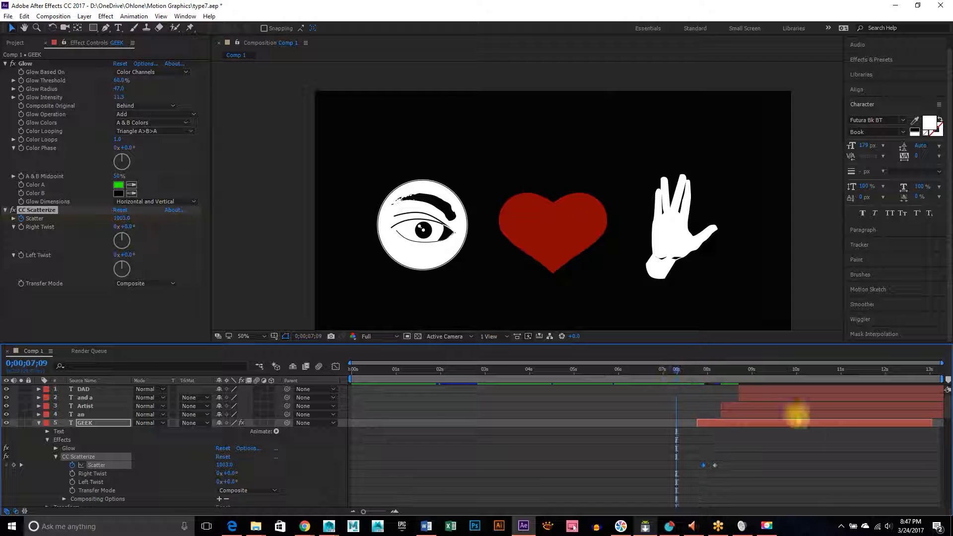
{"action": "key", "text": "space"}
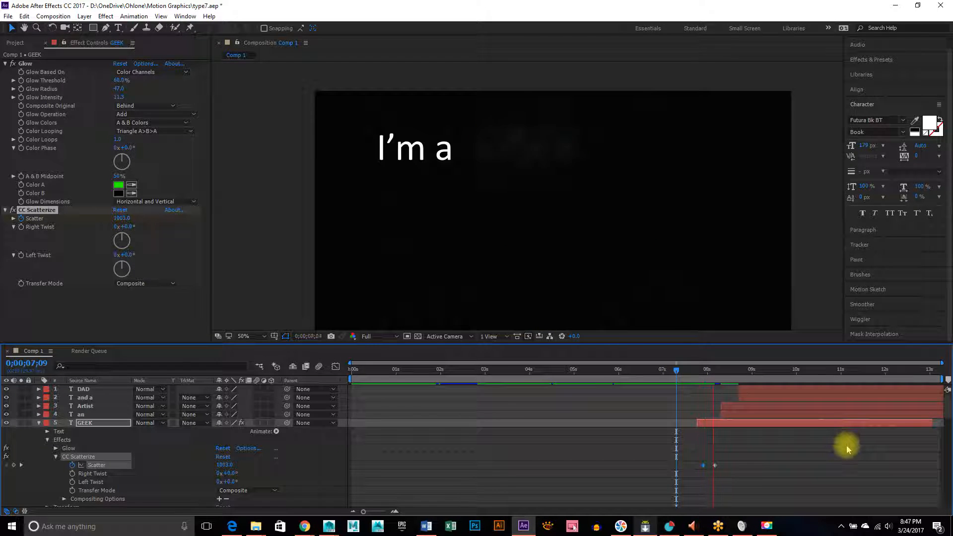
{"action": "key", "text": "space"}
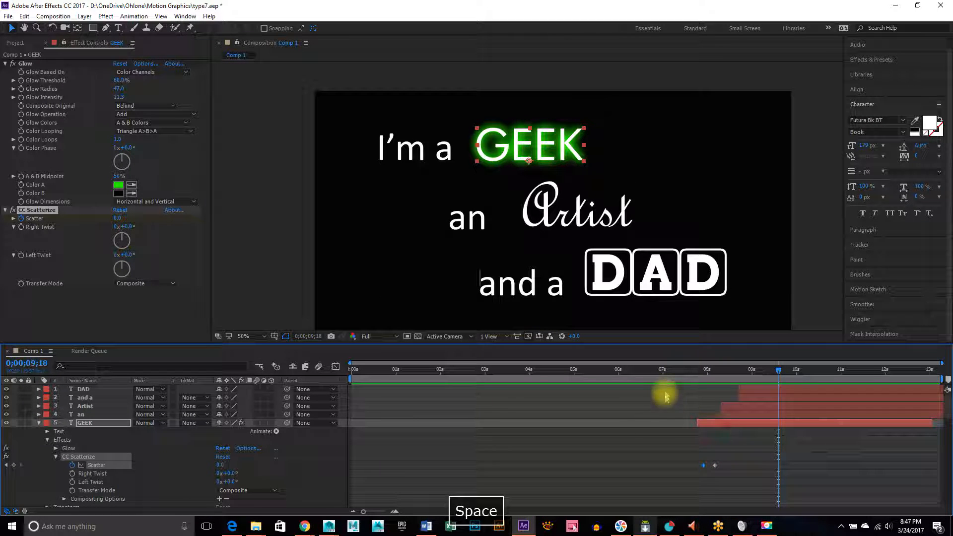
{"action": "left_click", "coordinate": [668, 370]}
{"action": "key", "text": "space"}
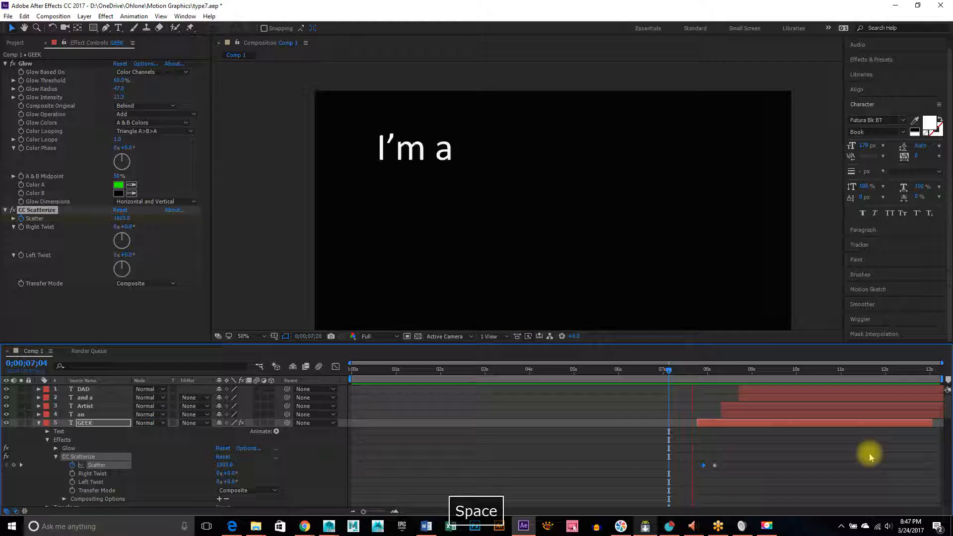
{"action": "key", "text": "space"}
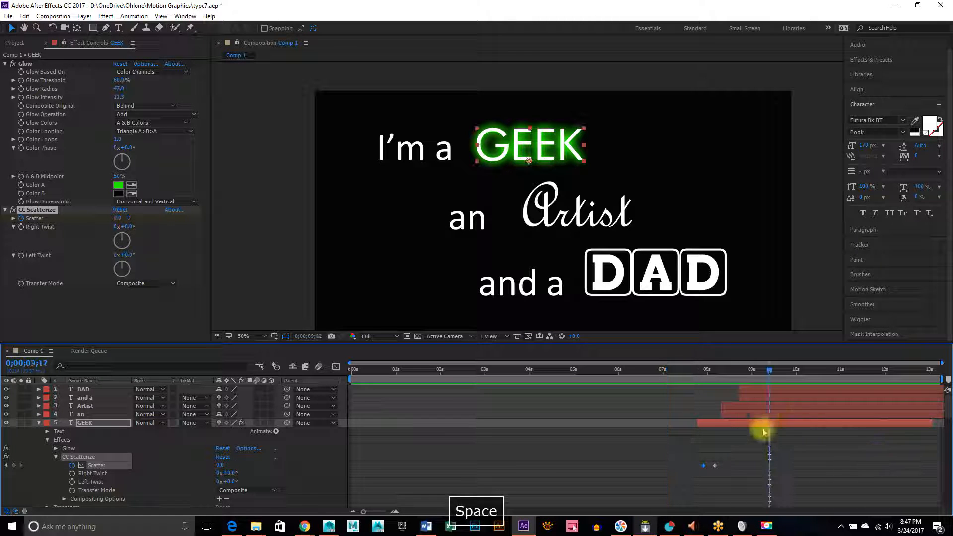
Step: Lengthen GEEK's scatter reveal by starting the layer and its first Scatter keyframe earlier and moving the last Scatter keyframe later
{"action": "mouse_move", "coordinate": [727, 376]}
{"action": "left_mouse_down"}
{"action": "mouse_move", "coordinate": [693, 372]}
{"action": "mouse_move", "coordinate": [710, 375]}
{"action": "left_mouse_up"}
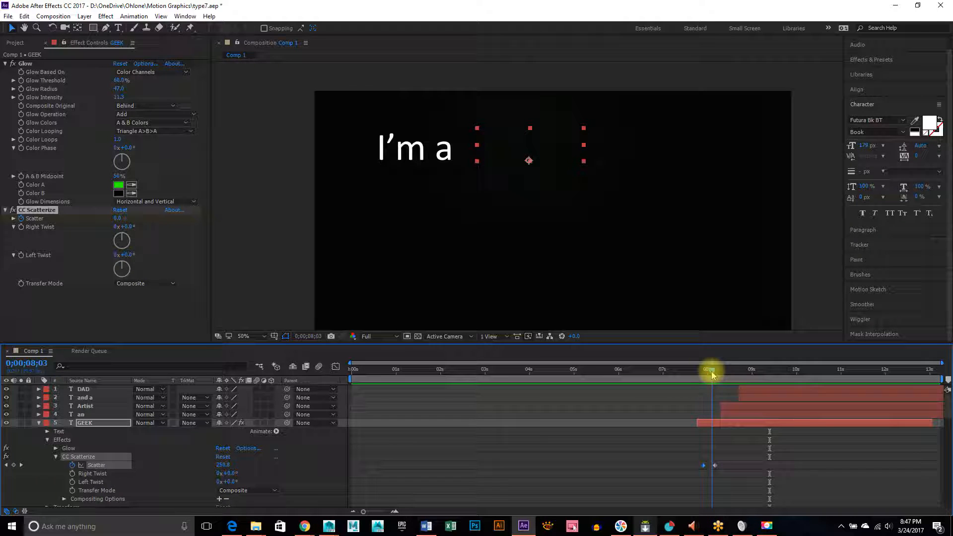
{"action": "left_click", "coordinate": [707, 469]}
{"action": "left_click", "coordinate": [703, 467]}
{"action": "left_click", "coordinate": [700, 469]}
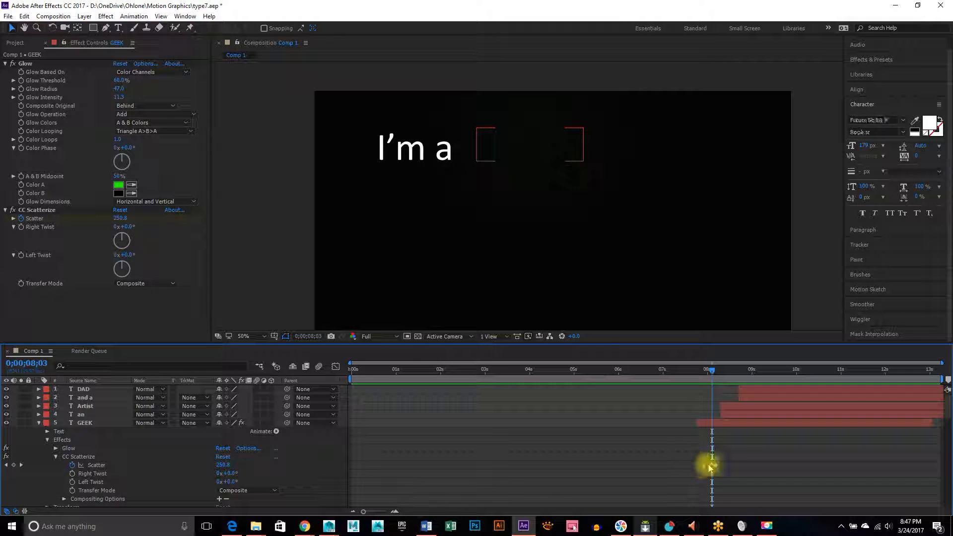
{"action": "left_click", "coordinate": [704, 468]}
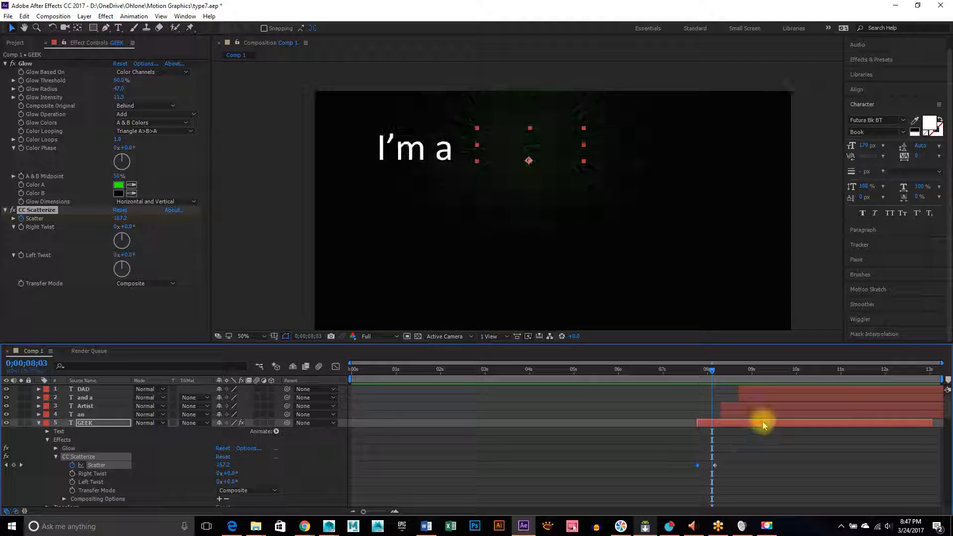
{"action": "left_click_drag", "start_coordinate": [763, 422], "coordinate": [755, 422]}
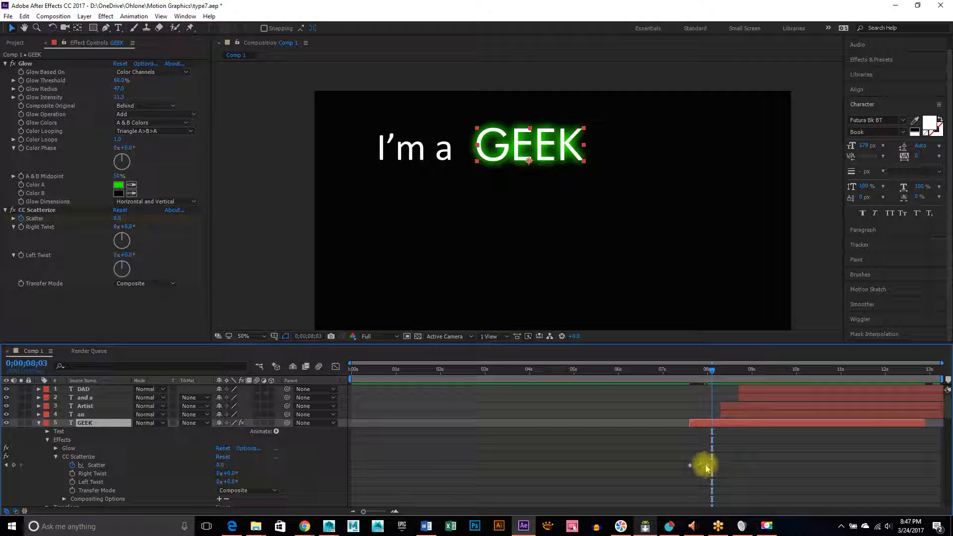
{"action": "left_click_drag", "start_coordinate": [711, 469], "coordinate": [720, 467]}
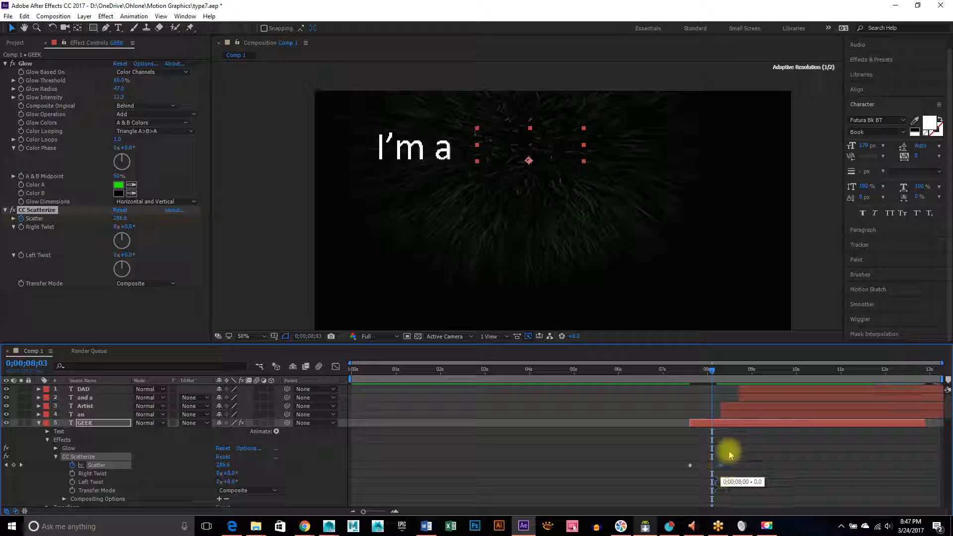
Step: Preview the lengthened GEEK scatter reveal from 0;00;07;11, and again with its lead-in from 0;00;06;14
{"action": "left_click_drag", "start_coordinate": [710, 383], "coordinate": [678, 386]}
{"action": "key", "text": "space"}
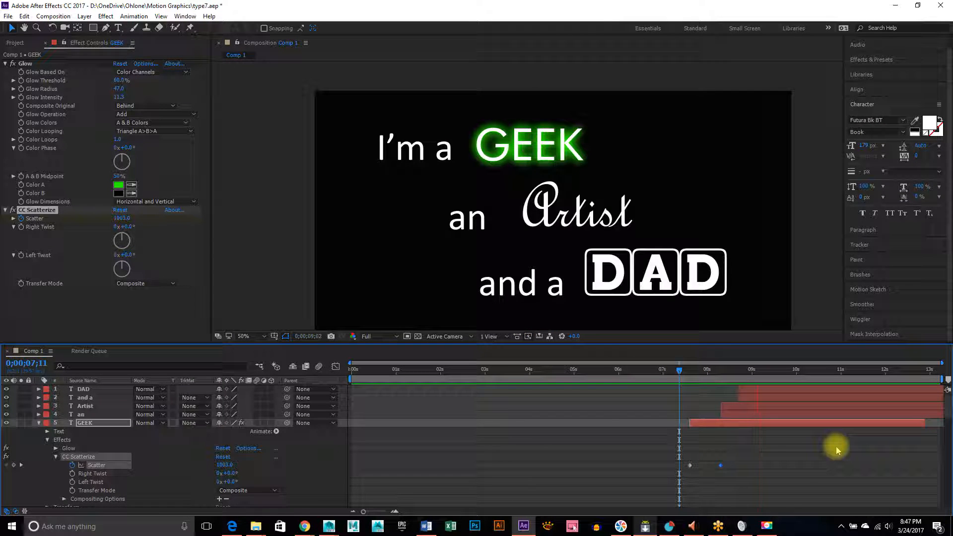
{"action": "key", "text": "space"}
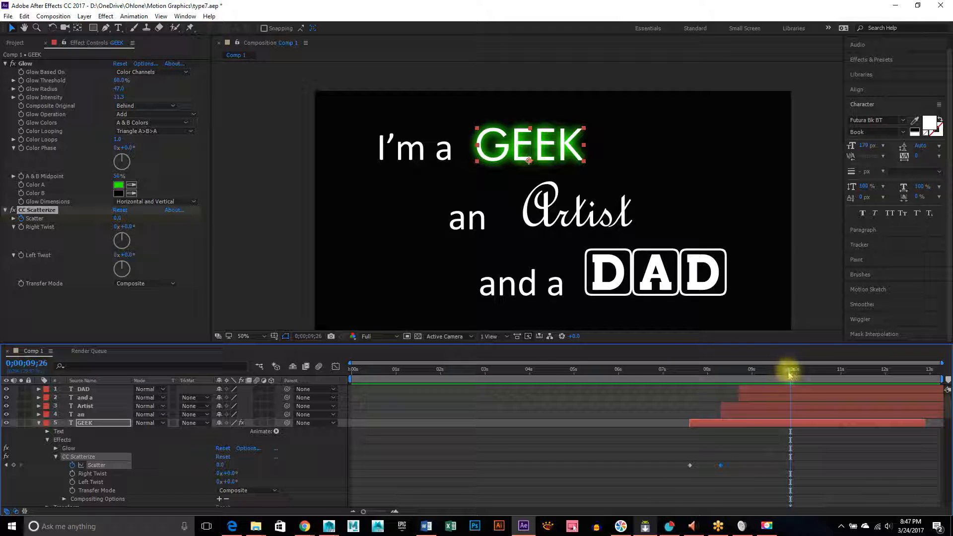
{"action": "left_click_drag", "start_coordinate": [793, 375], "coordinate": [640, 372]}
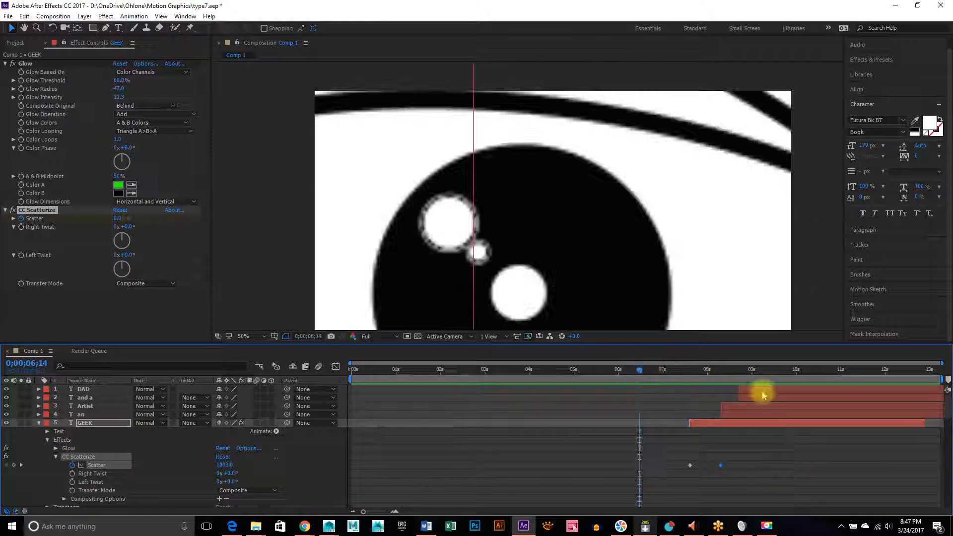
{"action": "key", "text": "space"}
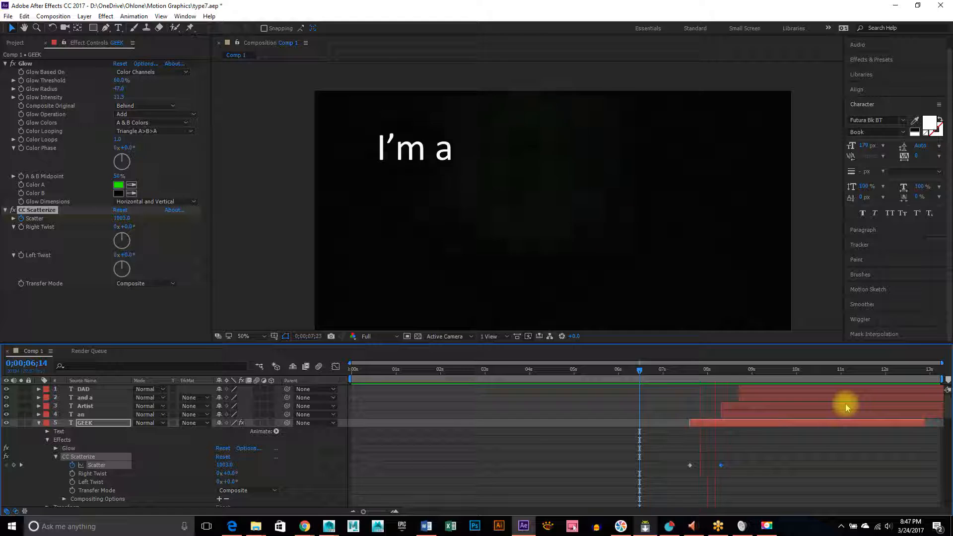
Step: Shorten GEEK's scatter reveal by moving its last Scatter keyframe slightly earlier, and shift the whole GEEK layer a few frames earlier
{"action": "key", "text": "space"}
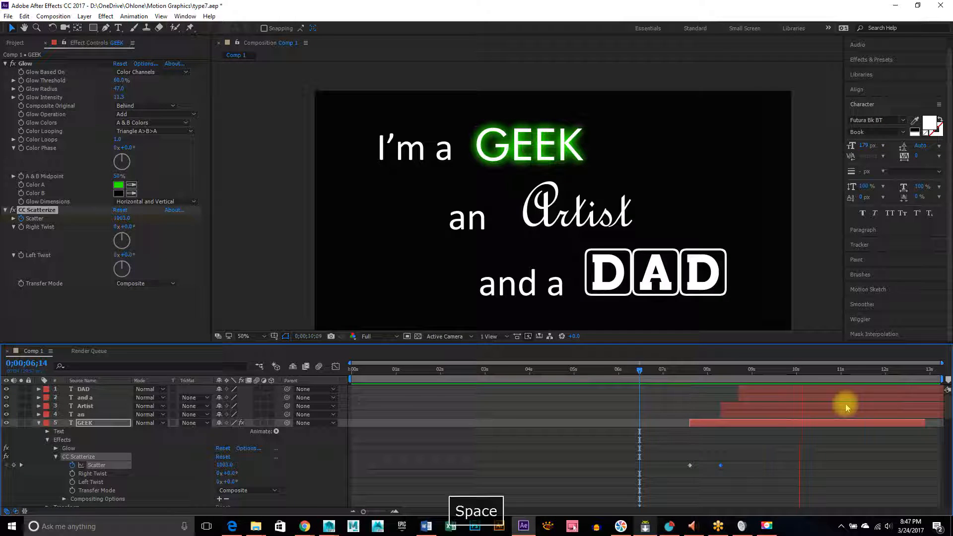
{"action": "left_click_drag", "start_coordinate": [723, 375], "coordinate": [708, 397]}
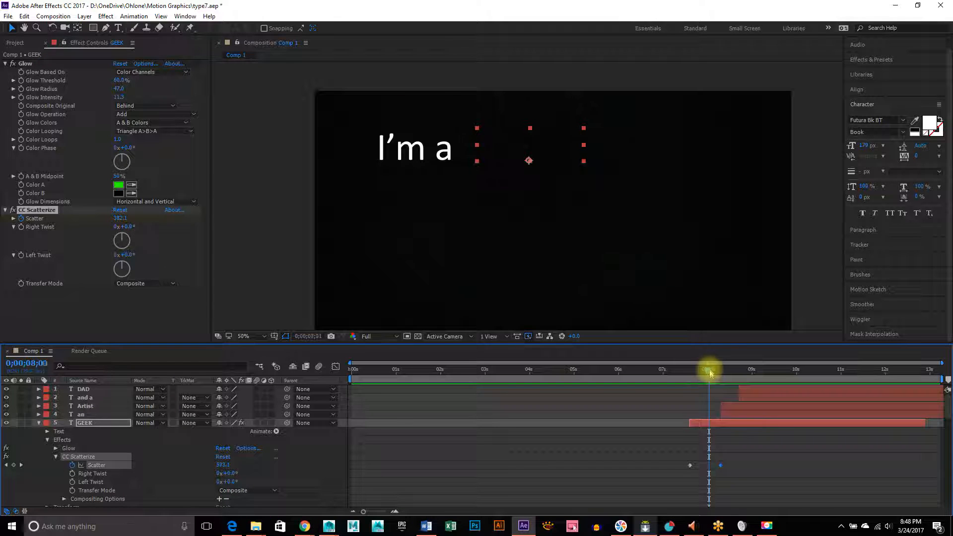
{"action": "left_click_drag", "start_coordinate": [707, 372], "coordinate": [725, 376]}
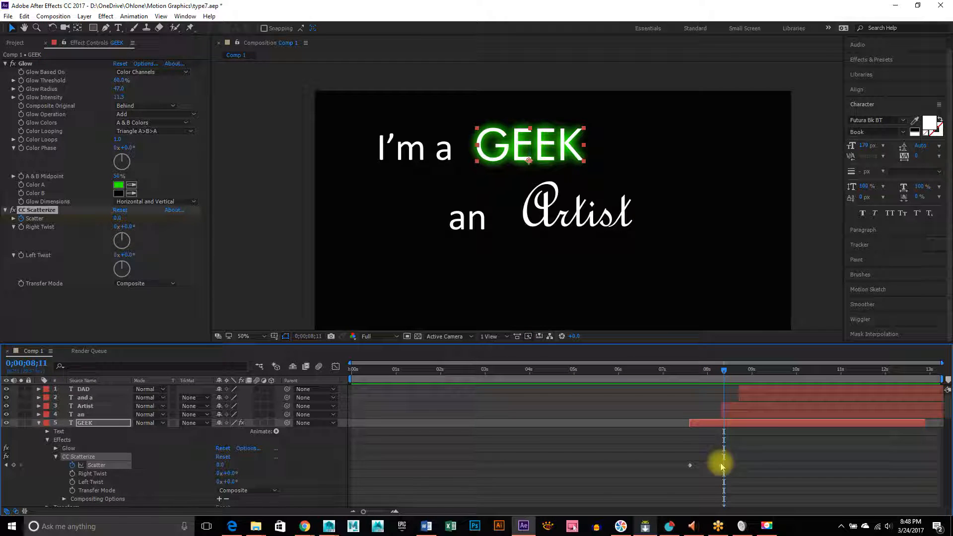
{"action": "left_click", "coordinate": [723, 373]}
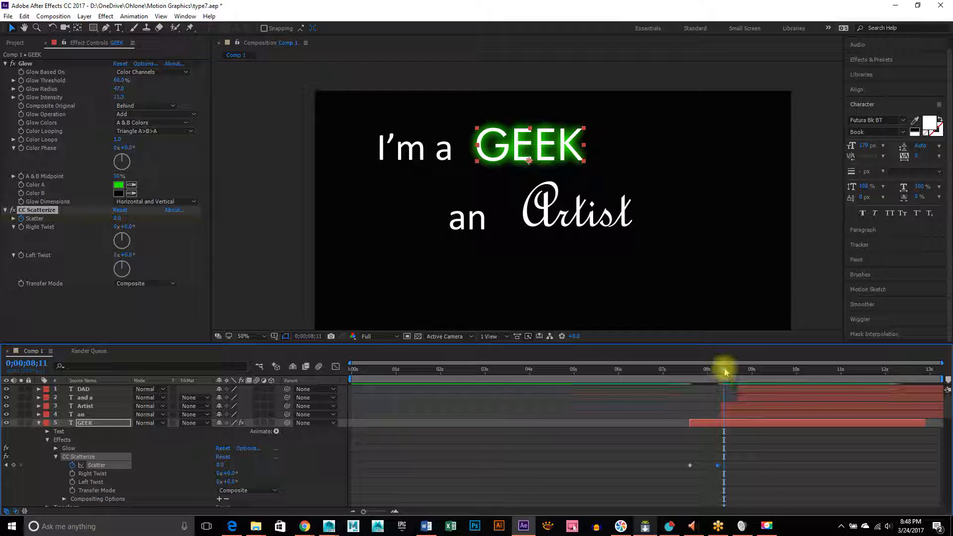
{"action": "left_click_drag", "start_coordinate": [726, 376], "coordinate": [730, 377]}
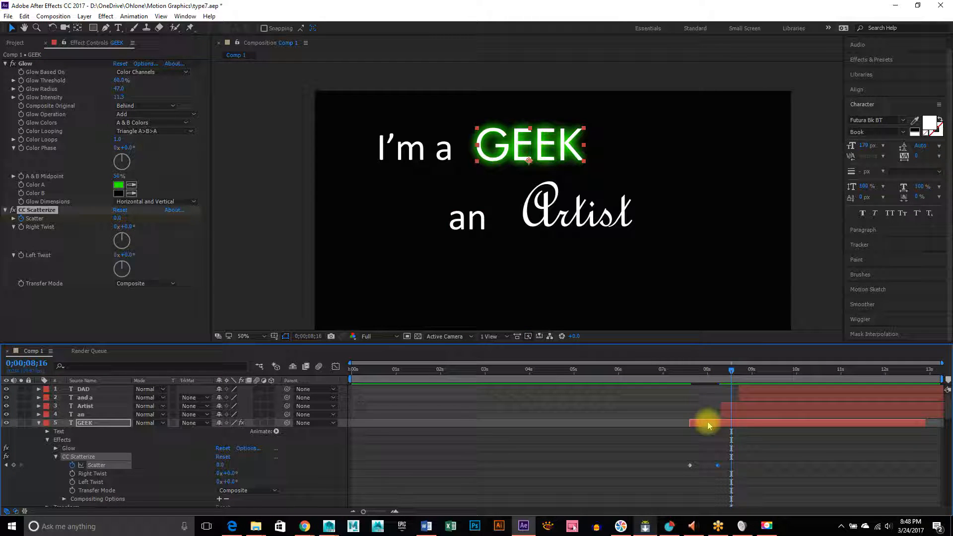
{"action": "left_click_drag", "start_coordinate": [702, 423], "coordinate": [698, 422]}
Step: Add a Scatter keyframe of 0 at 0;00;08;12 on GEEK and change the keyframe at 0;00;08;04 to about -38
{"action": "left_click_drag", "start_coordinate": [675, 371], "coordinate": [715, 380]}
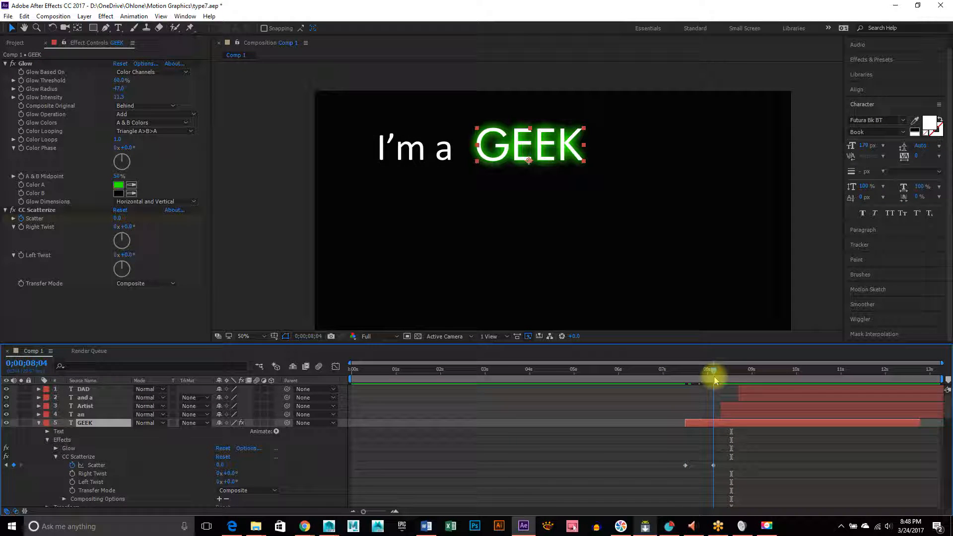
{"action": "mouse_move", "coordinate": [717, 381]}
{"action": "left_mouse_down"}
{"action": "mouse_move", "coordinate": [685, 378]}
{"action": "mouse_move", "coordinate": [721, 383]}
{"action": "left_mouse_up"}
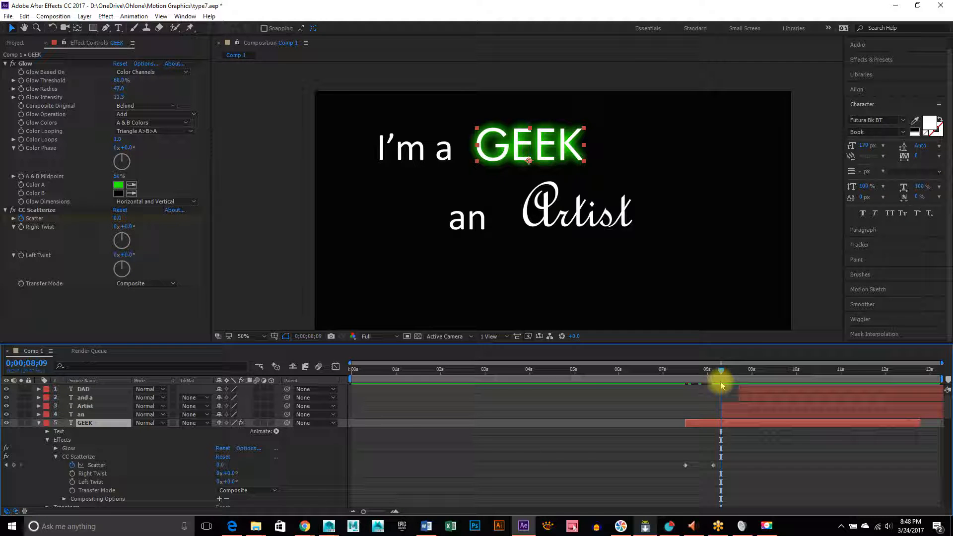
{"action": "left_click_drag", "start_coordinate": [723, 380], "coordinate": [726, 376]}
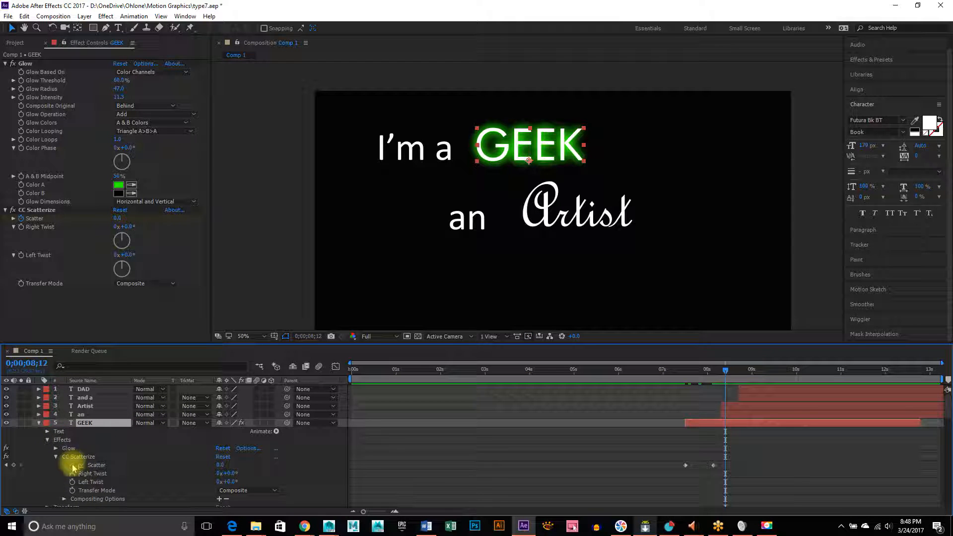
{"action": "left_click", "coordinate": [14, 465]}
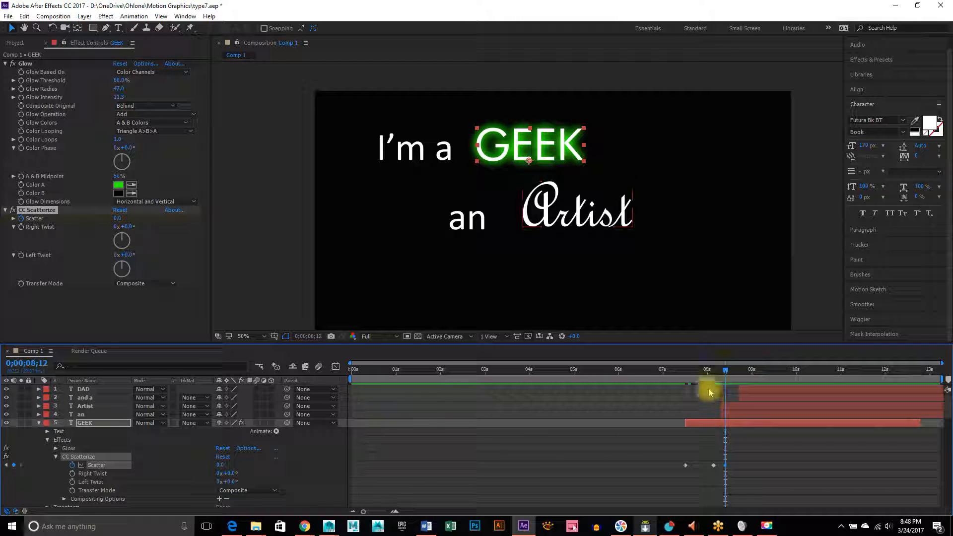
{"action": "left_click_drag", "start_coordinate": [725, 374], "coordinate": [717, 375]}
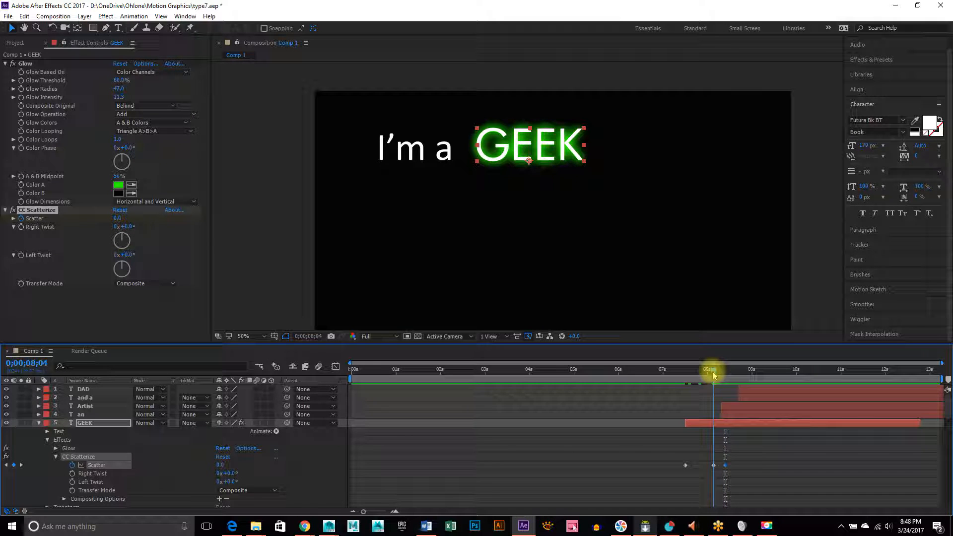
{"action": "left_click_drag", "start_coordinate": [220, 467], "coordinate": [205, 468]}
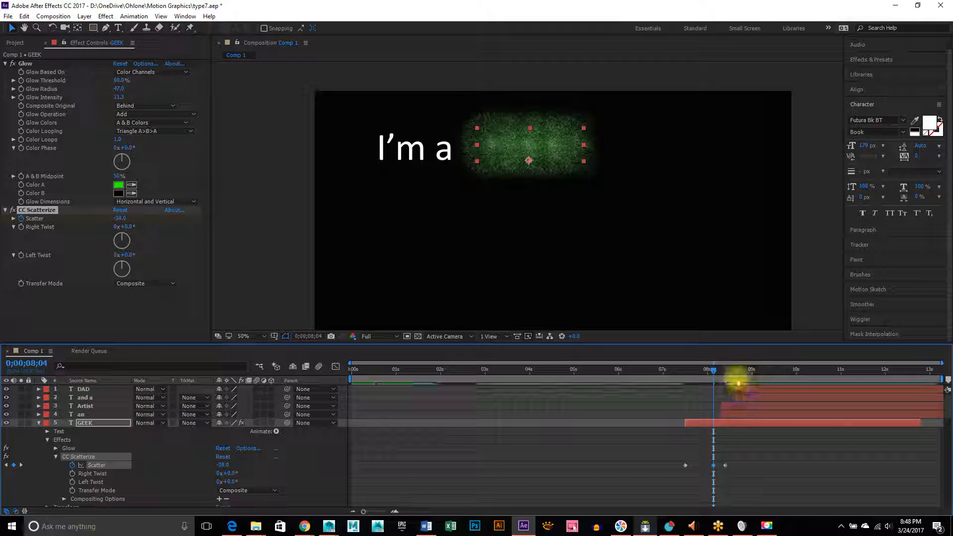
Step: Preview GEEK's scatter overshoot from 0;00;05;19, and scrub through its end up to 0;00;08;12
{"action": "left_click_drag", "start_coordinate": [713, 372], "coordinate": [602, 400]}
{"action": "key", "text": "space"}
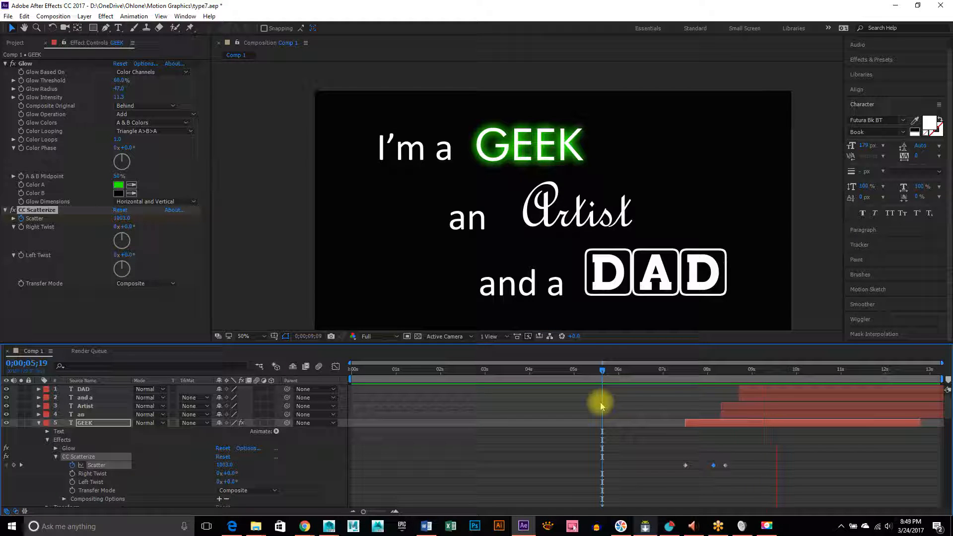
{"action": "key", "text": "space"}
{"action": "left_click_drag", "start_coordinate": [705, 371], "coordinate": [731, 396]}
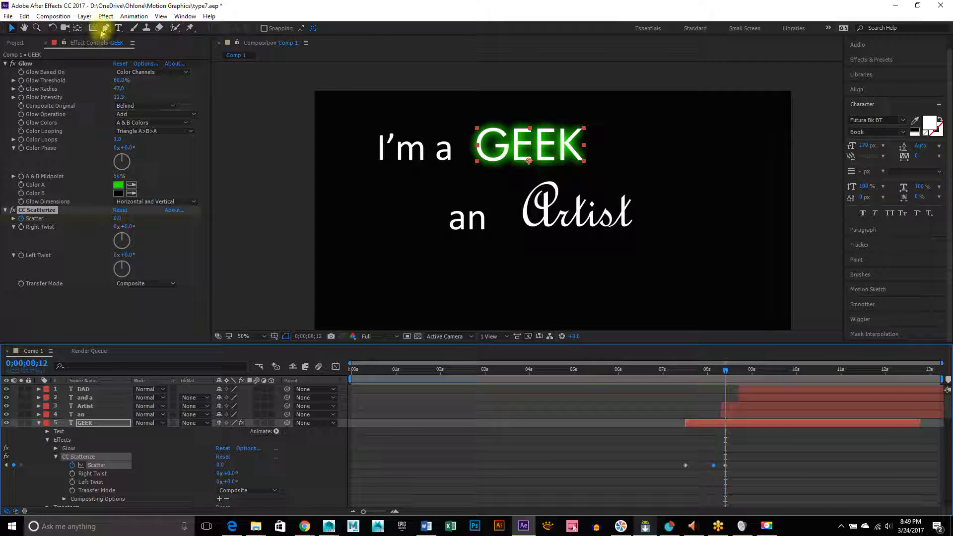
Step: Deselect GEEK and select the Artist text layer with the playhead at 0;00;08;13
{"action": "left_click", "coordinate": [106, 16]}
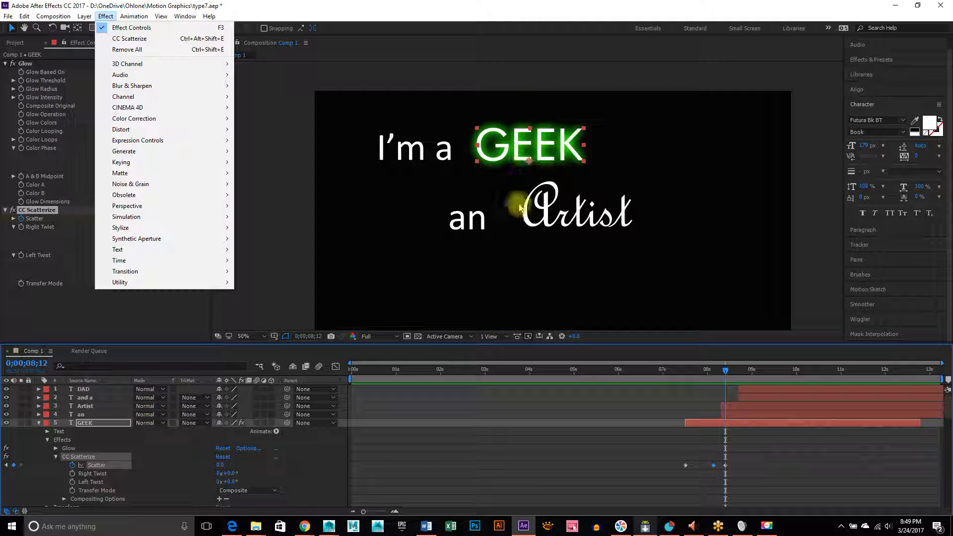
{"action": "left_click", "coordinate": [582, 67]}
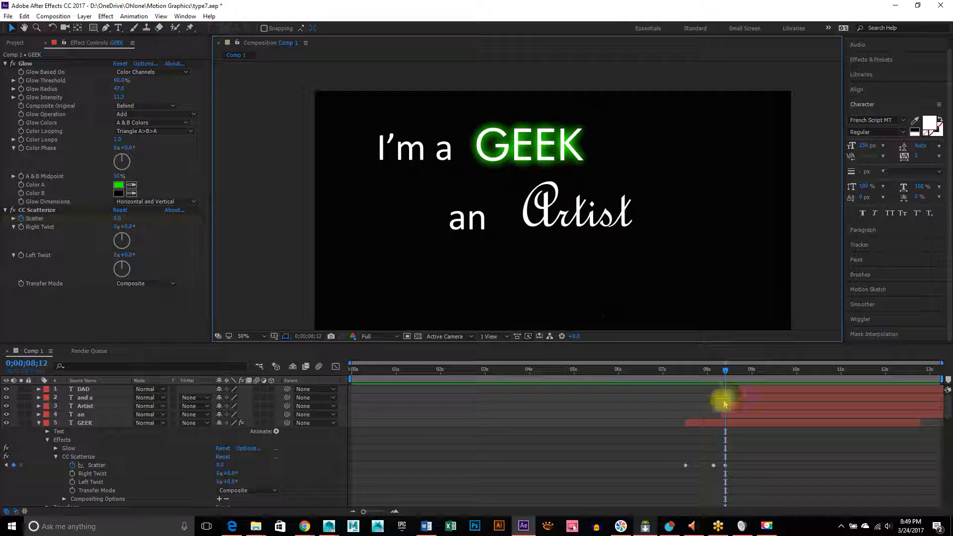
{"action": "mouse_move", "coordinate": [725, 377]}
{"action": "left_mouse_down"}
{"action": "mouse_move", "coordinate": [705, 377]}
{"action": "mouse_move", "coordinate": [726, 379]}
{"action": "left_mouse_up"}
{"action": "left_click", "coordinate": [585, 238]}
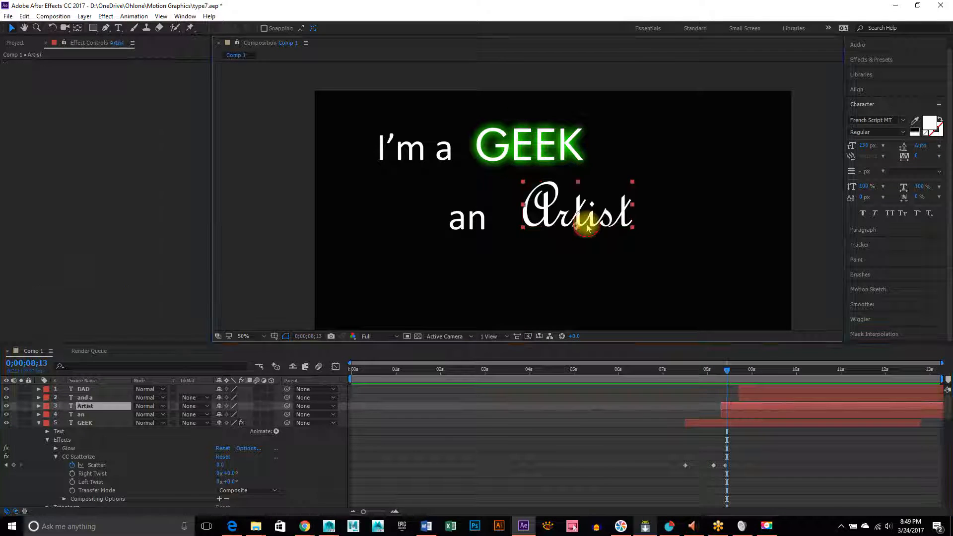